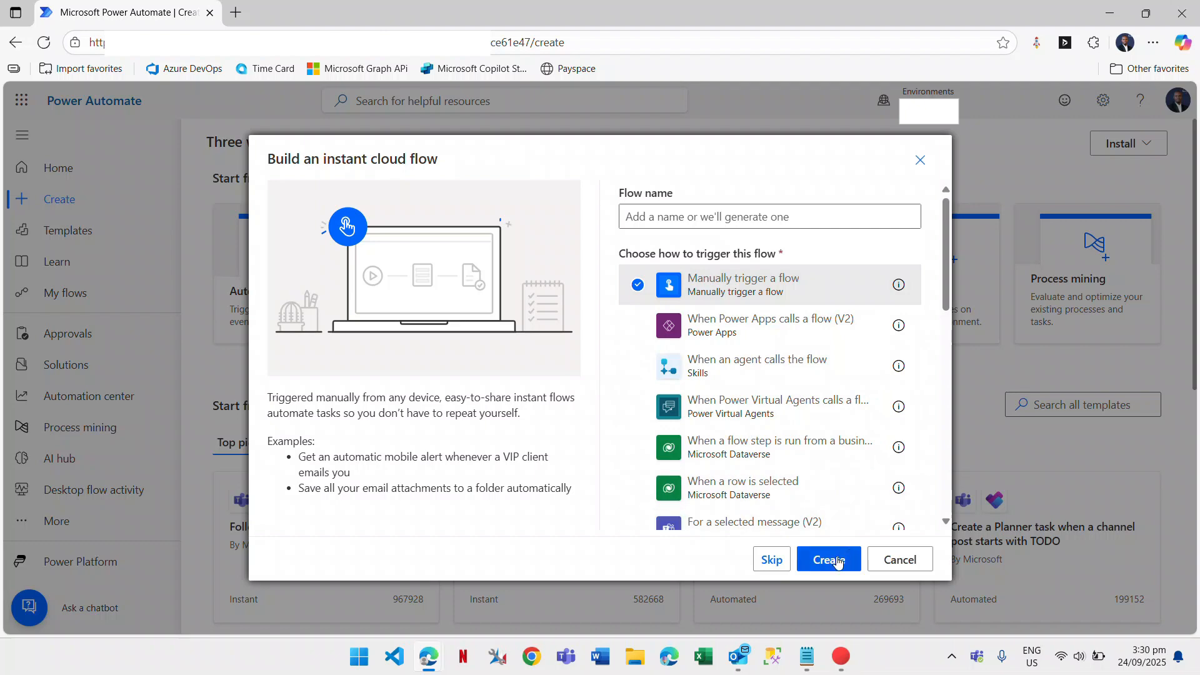
Create the instant cloud flow with the 'Manually trigger a flow' trigger.
{"action": "left_click", "coordinate": [833, 564]}
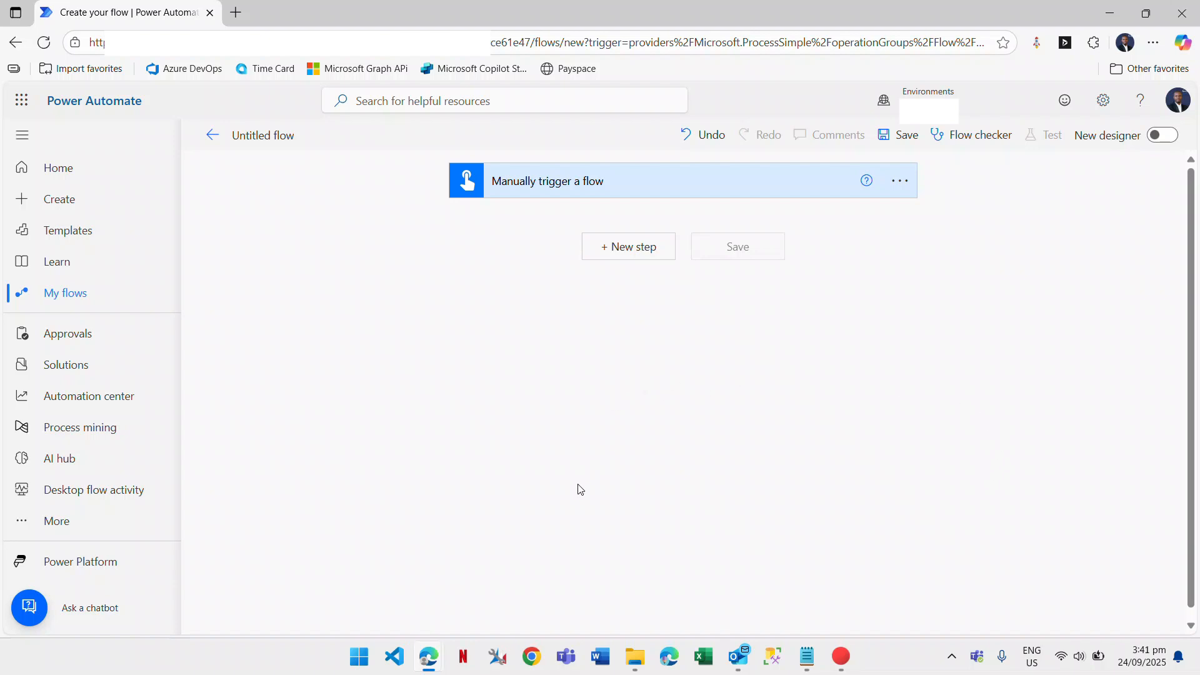
Switch to the My Site - Cities list window in Edge.
{"action": "mouse_move", "coordinate": [436, 648]}
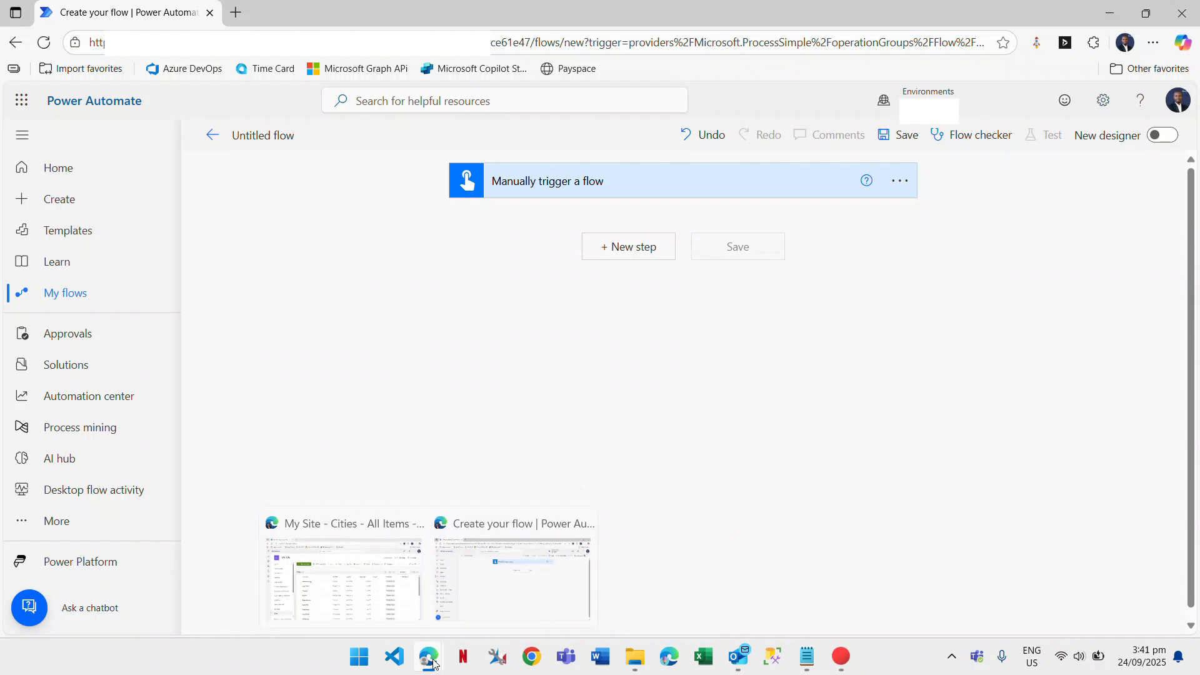
{"action": "left_click", "coordinate": [406, 549]}
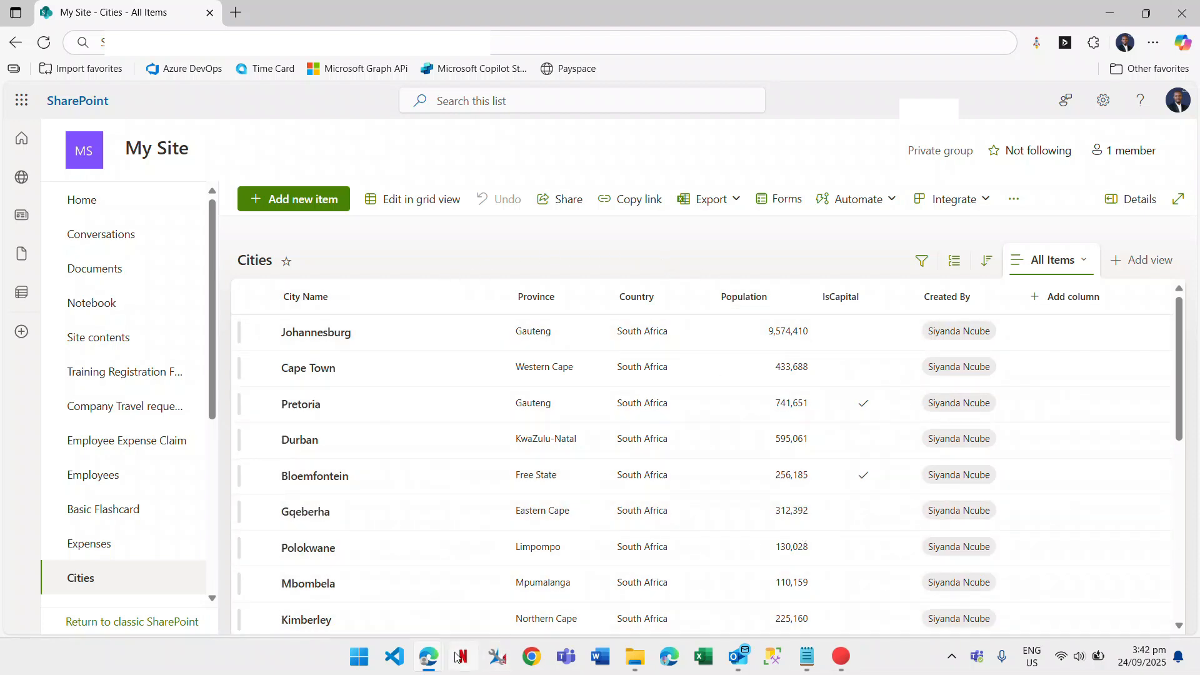
Back in the flow, add the SharePoint Get items action below 'Manually trigger a flow'.
{"action": "mouse_move", "coordinate": [441, 659]}
{"action": "left_click", "coordinate": [487, 579]}
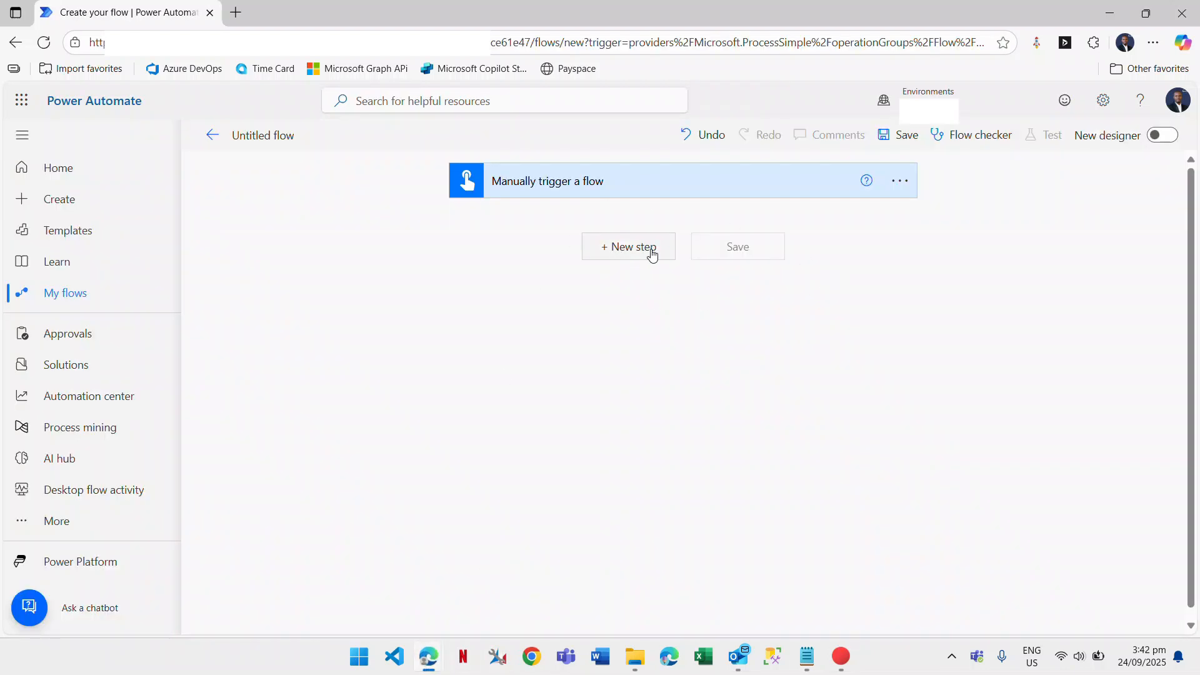
{"action": "left_click", "coordinate": [642, 255]}
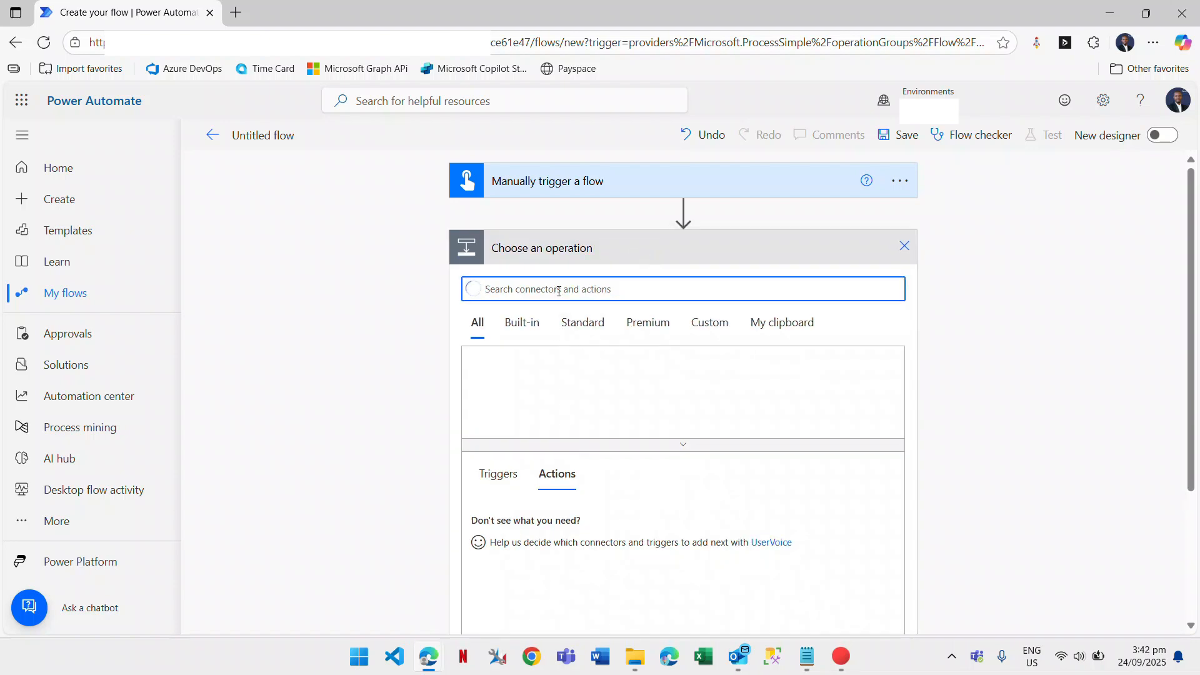
{"action": "type", "text": "sharepoint"}
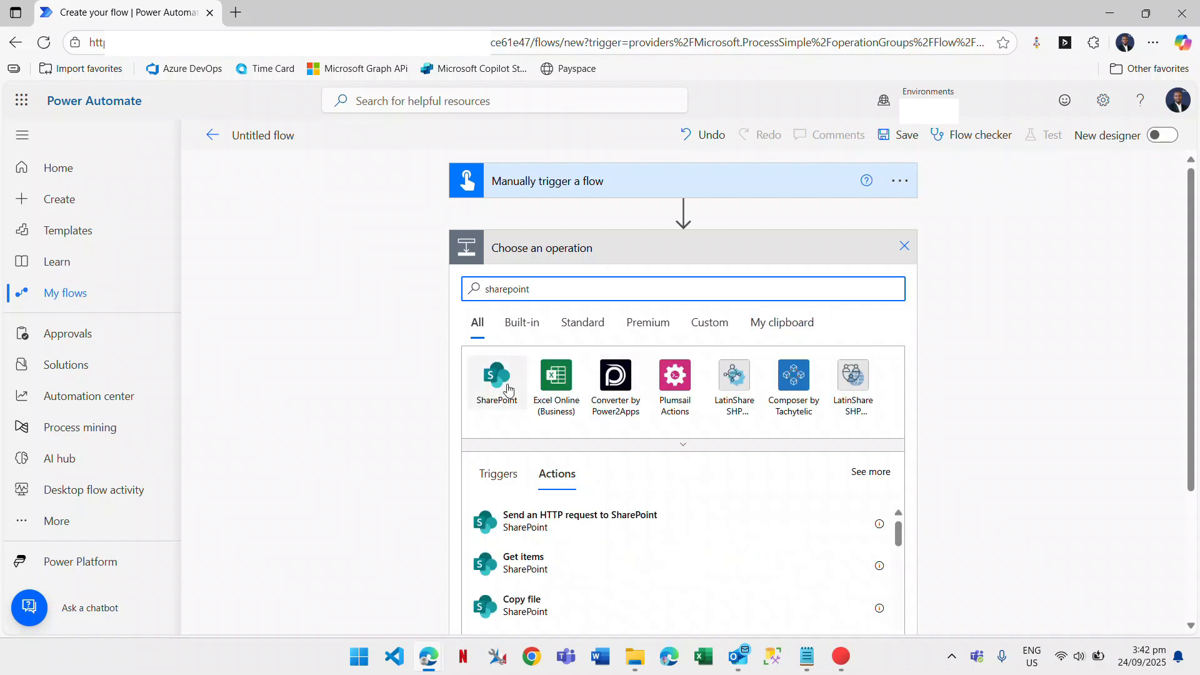
{"action": "left_click", "coordinate": [493, 384]}
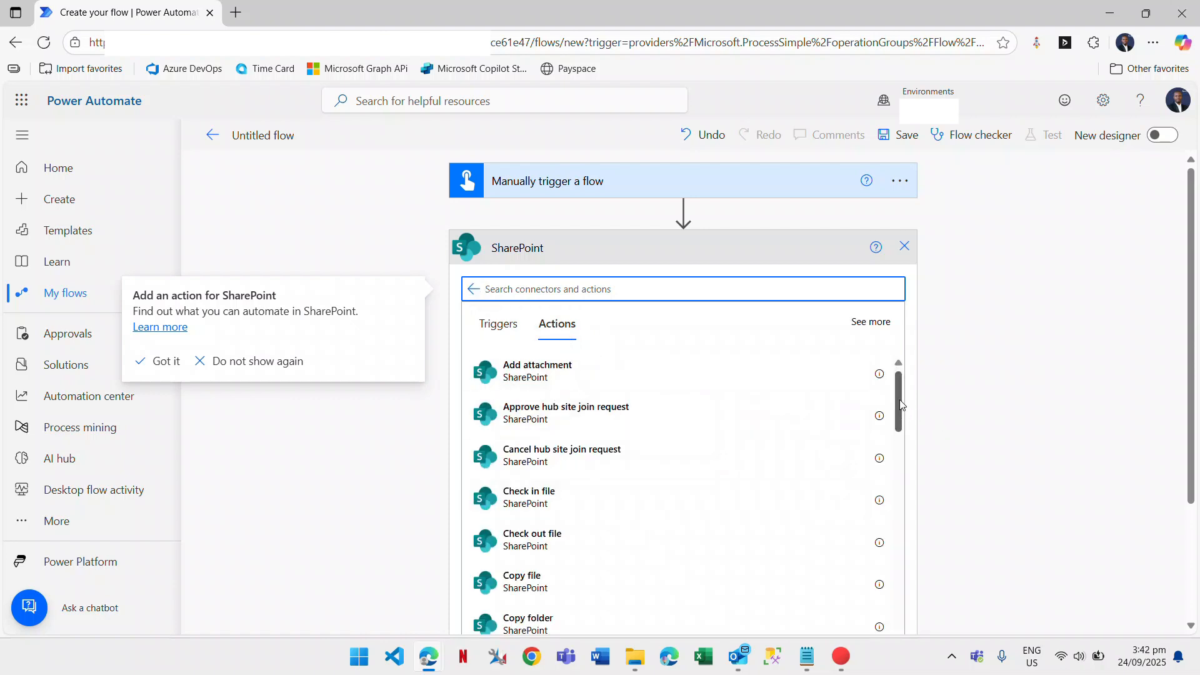
{"action": "left_click_drag", "start_coordinate": [902, 405], "coordinate": [903, 502]}
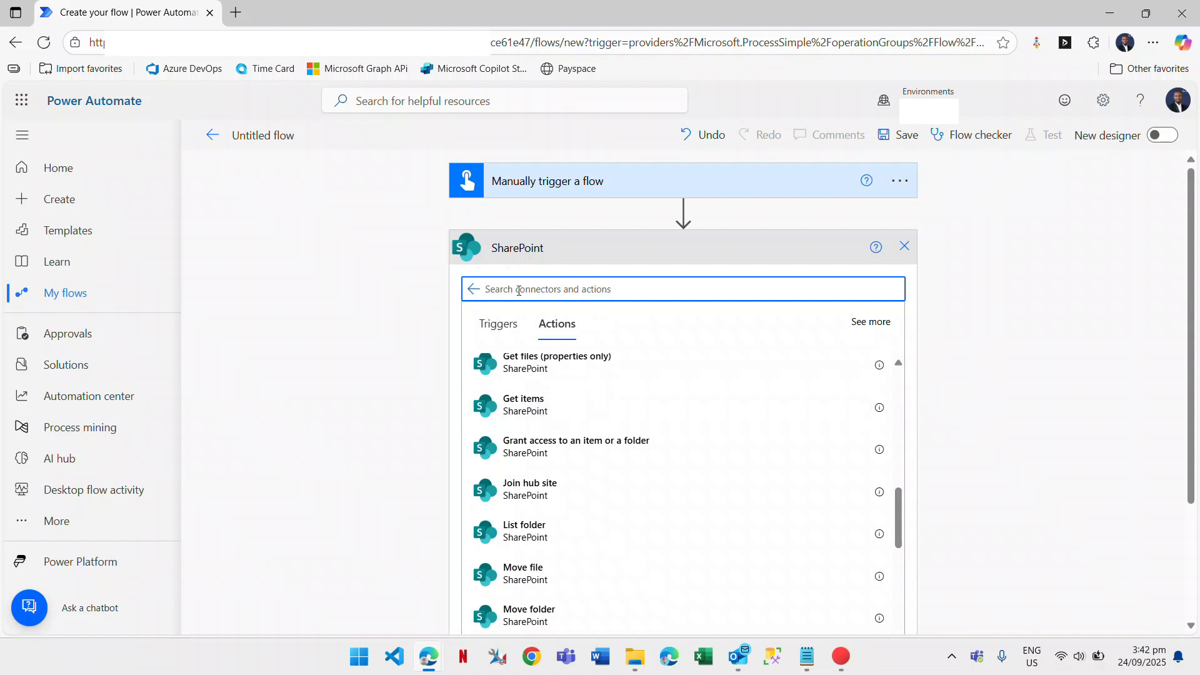
{"action": "type", "text": "get items"}
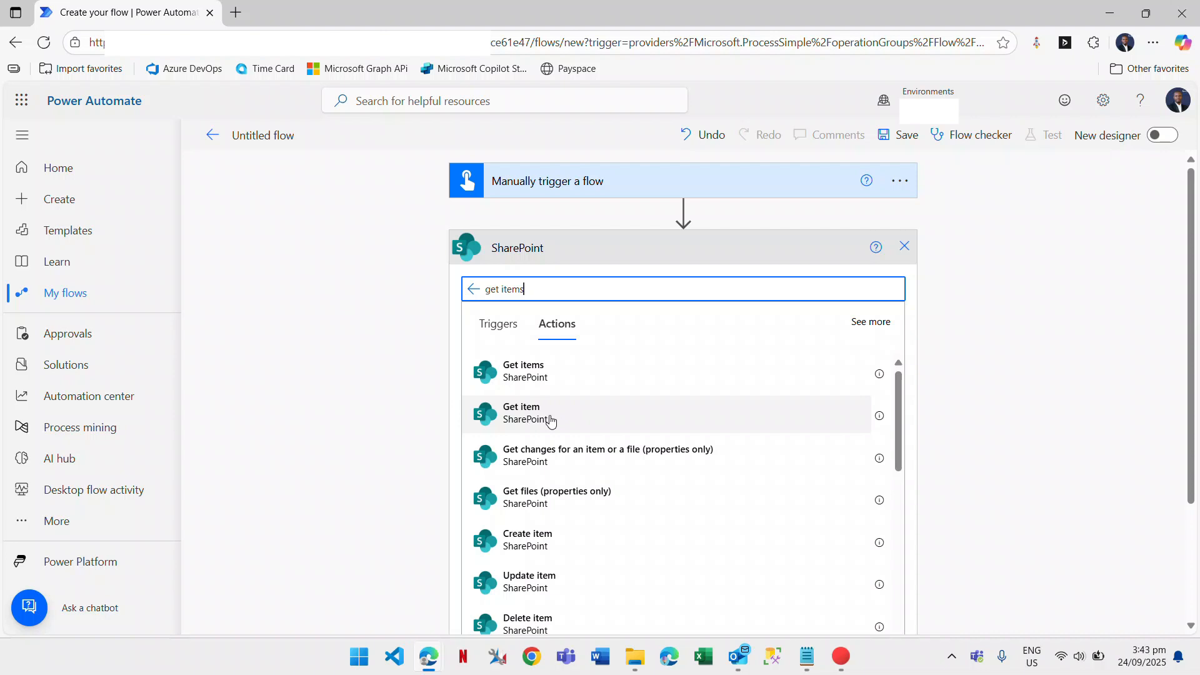
{"action": "left_click", "coordinate": [541, 374]}
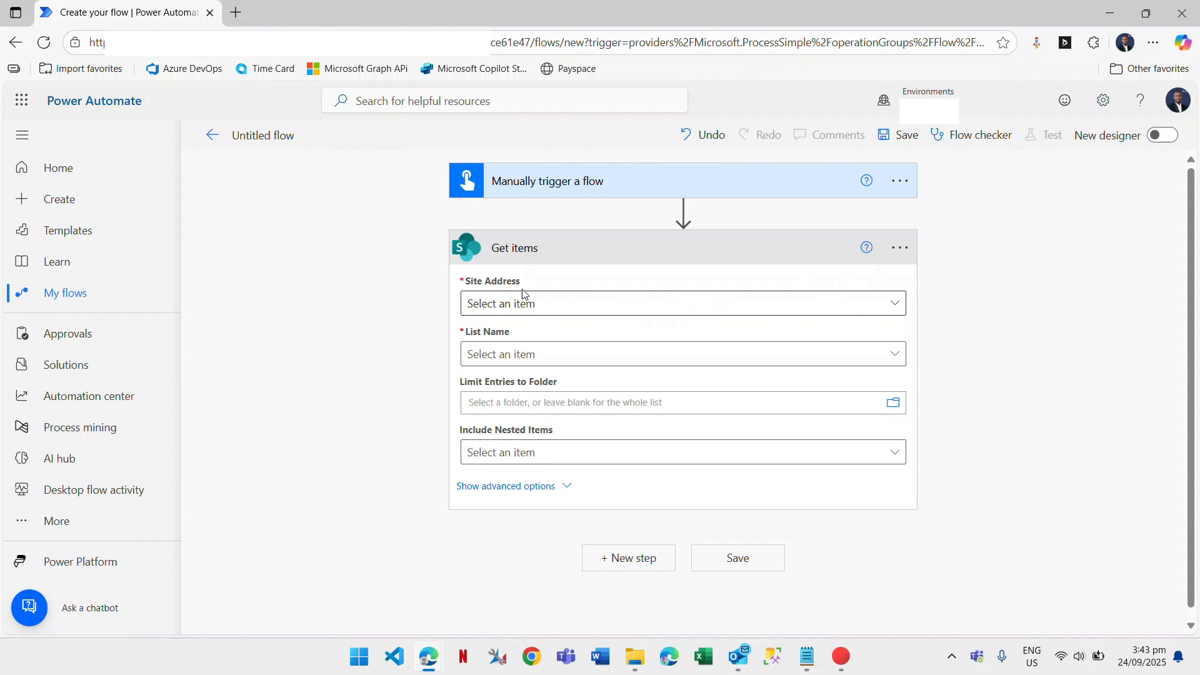
Set Get items Site Address to My Site and List Name to Cities.
{"action": "left_click", "coordinate": [895, 304]}
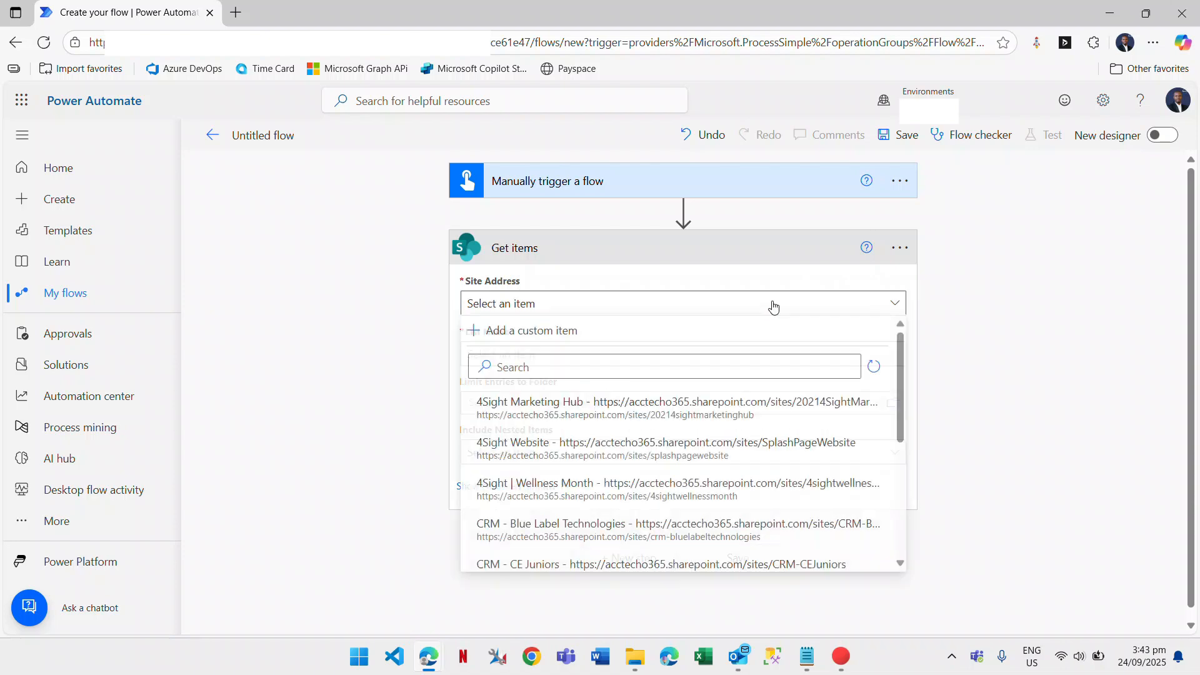
{"action": "scroll", "coordinate": [529, 514], "scroll_direction": "down", "scroll_amount": 4}
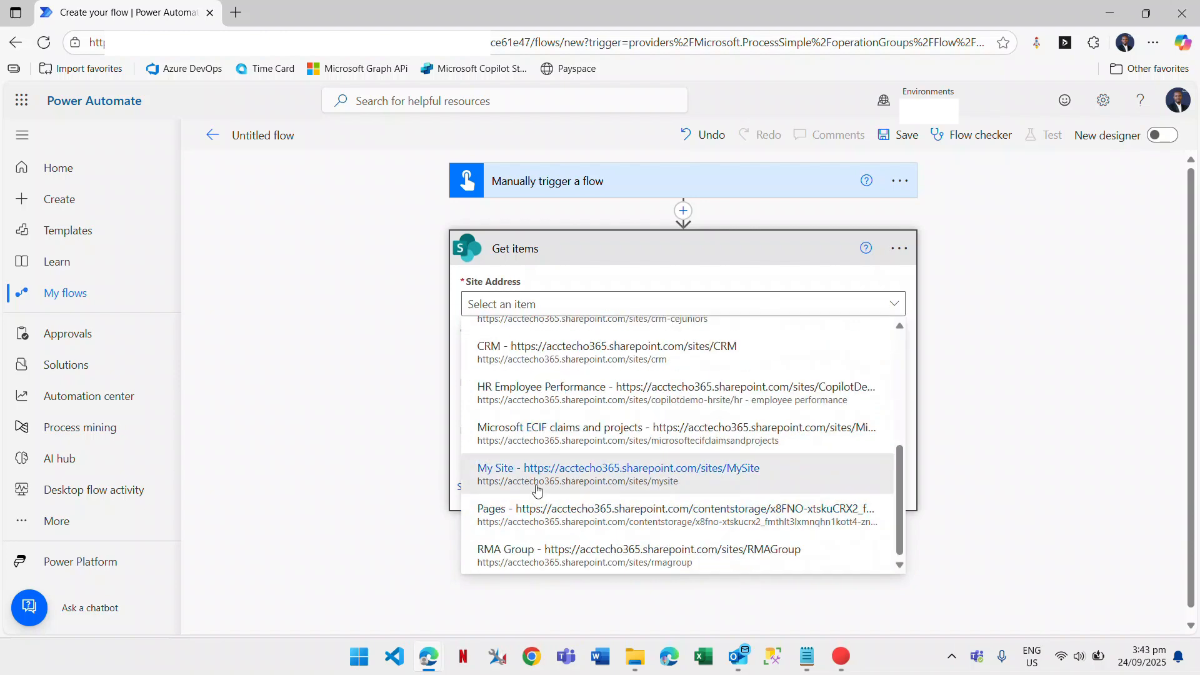
{"action": "left_click", "coordinate": [524, 474]}
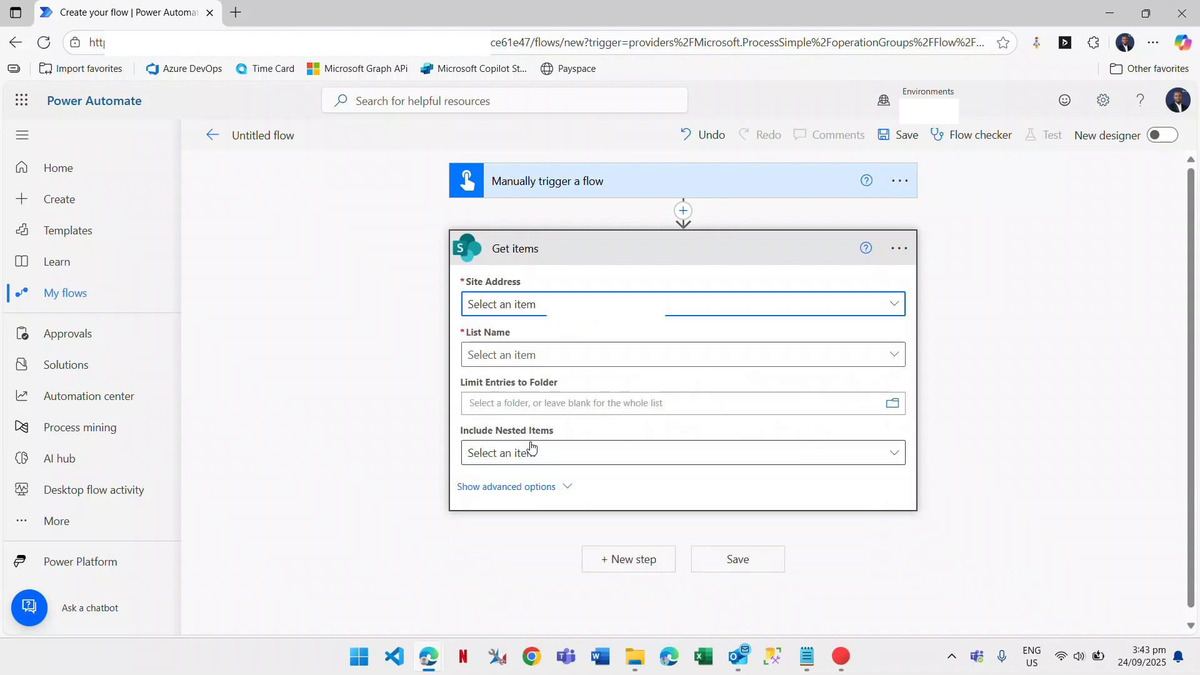
{"action": "left_click", "coordinate": [894, 356]}
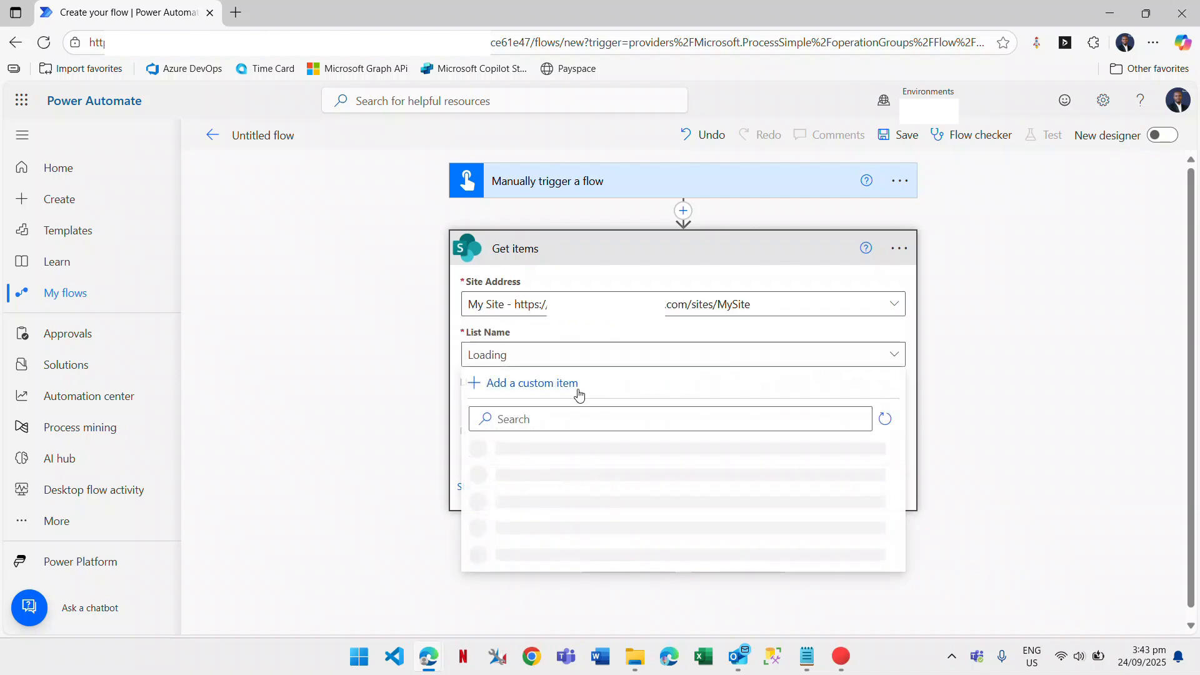
{"action": "left_click", "coordinate": [531, 418]}
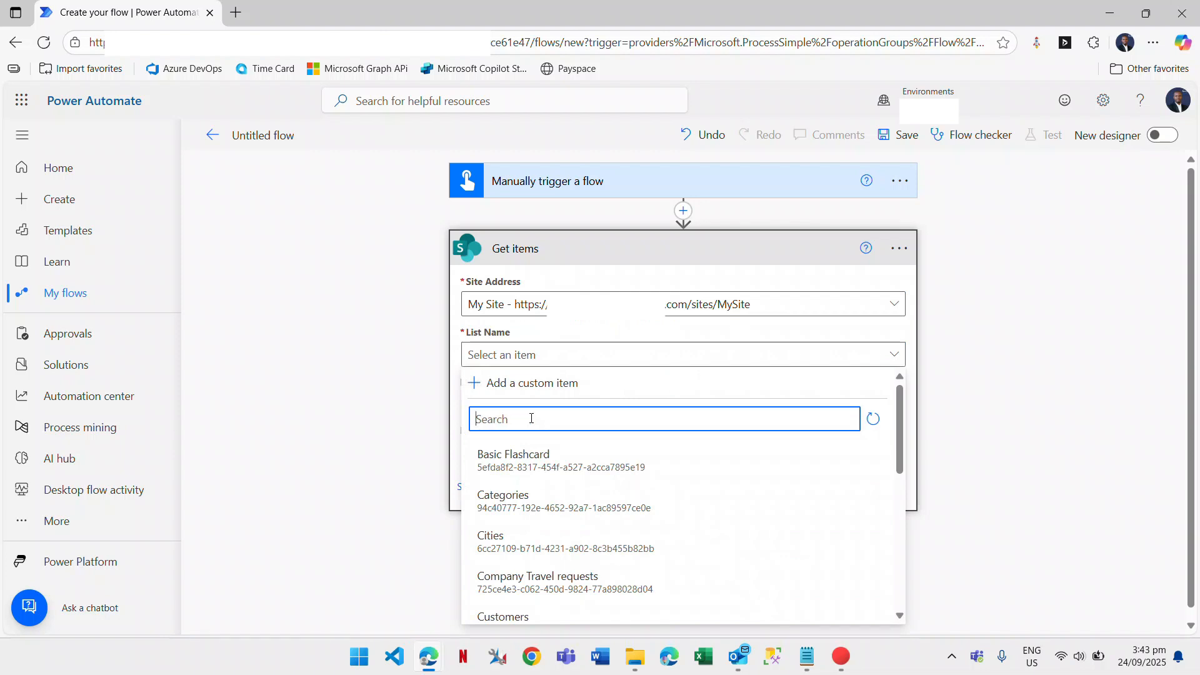
{"action": "type", "text": "cities"}
{"action": "key", "text": "Down"}
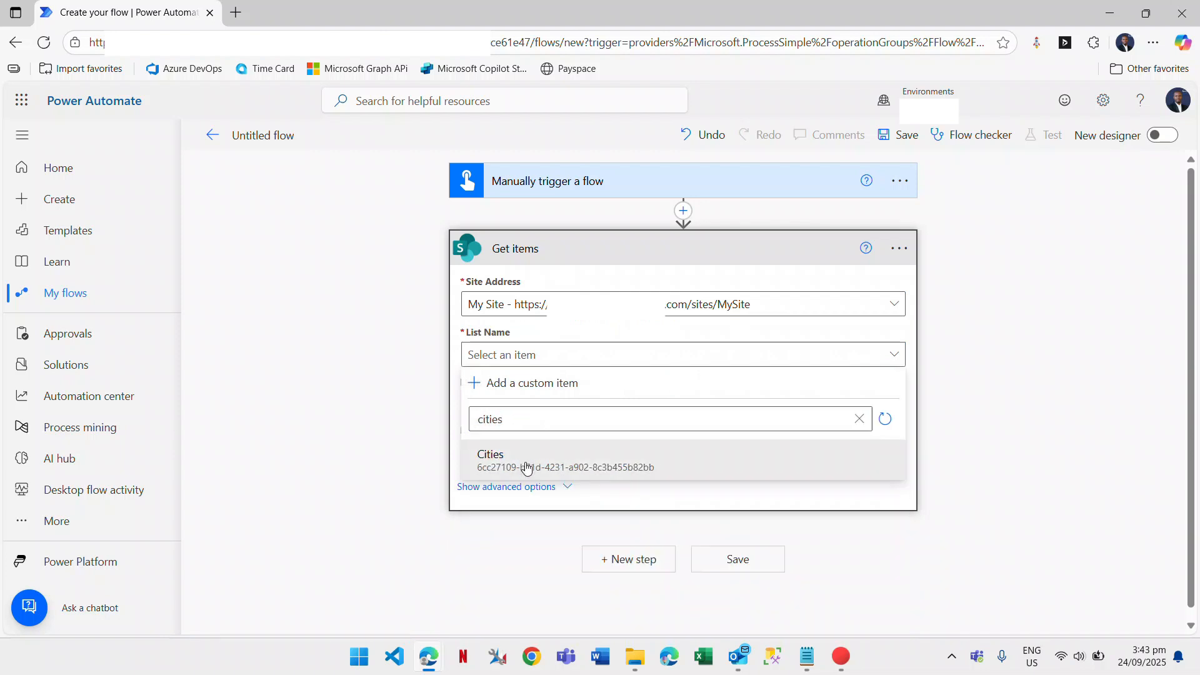
{"action": "key", "text": "Return"}
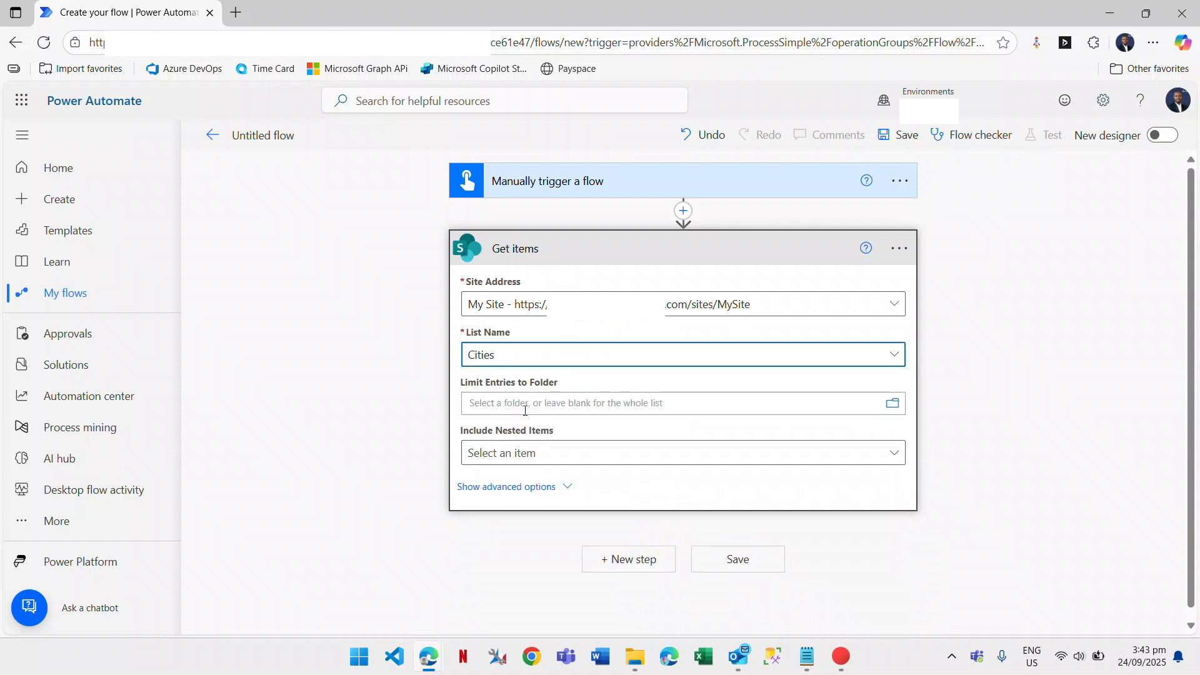
Show the Get items advanced options and look over them.
{"action": "left_click", "coordinate": [525, 488]}
{"action": "scroll", "coordinate": [368, 388], "scroll_direction": "down", "scroll_amount": 3}
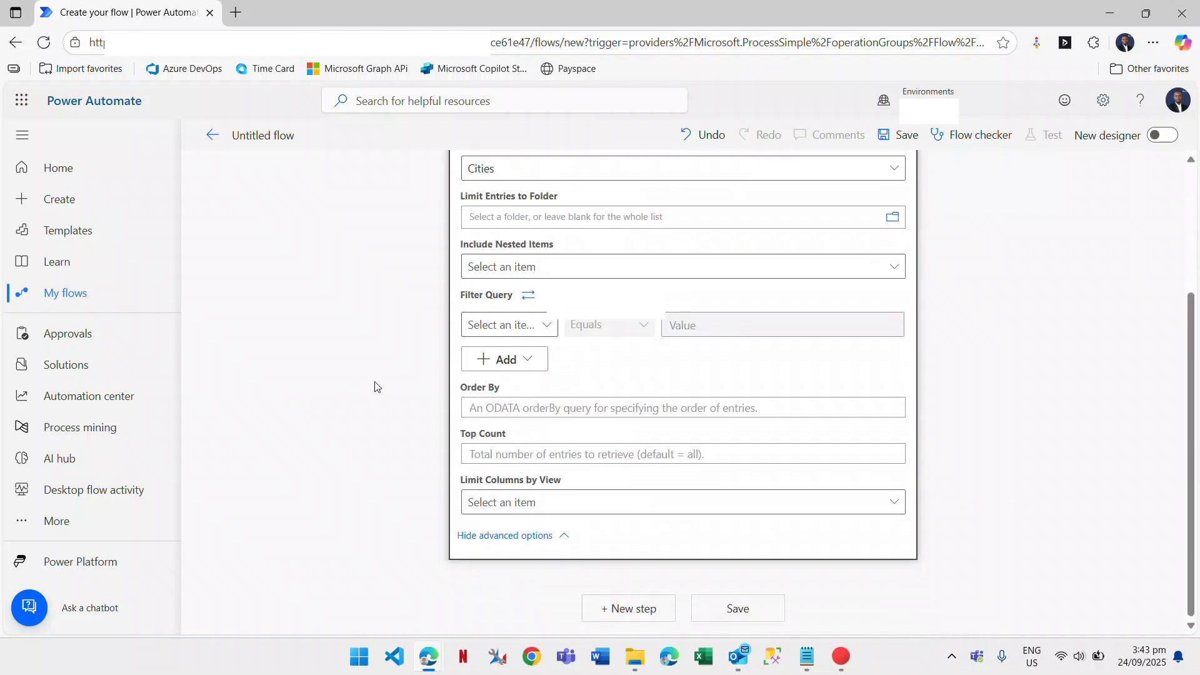
{"action": "scroll", "coordinate": [420, 383], "scroll_direction": "up", "scroll_amount": 3}
{"action": "scroll", "coordinate": [420, 382], "scroll_direction": "down", "scroll_amount": 3}
{"action": "mouse_move", "coordinate": [430, 662]}
{"action": "left_click", "coordinate": [385, 574]}
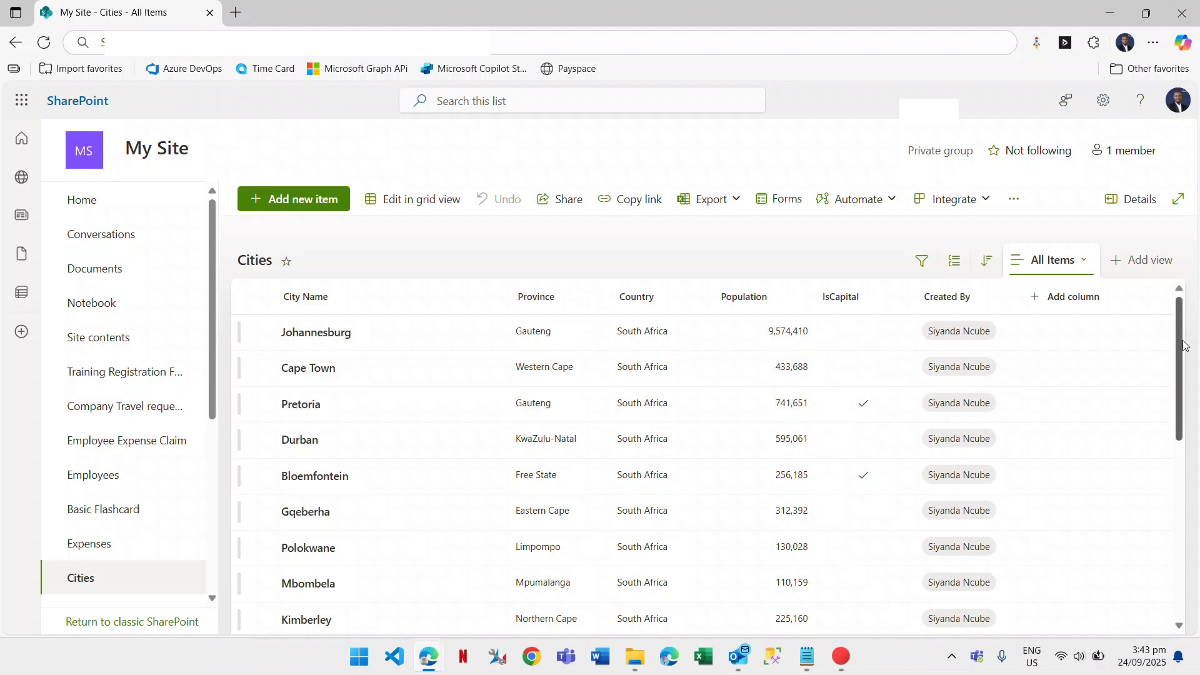
{"action": "scroll", "coordinate": [1184, 354], "scroll_direction": "down", "scroll_amount": 1}
{"action": "scroll", "coordinate": [1184, 354], "scroll_direction": "down", "scroll_amount": 1}
{"action": "scroll", "coordinate": [930, 340], "scroll_direction": "up", "scroll_amount": 2}
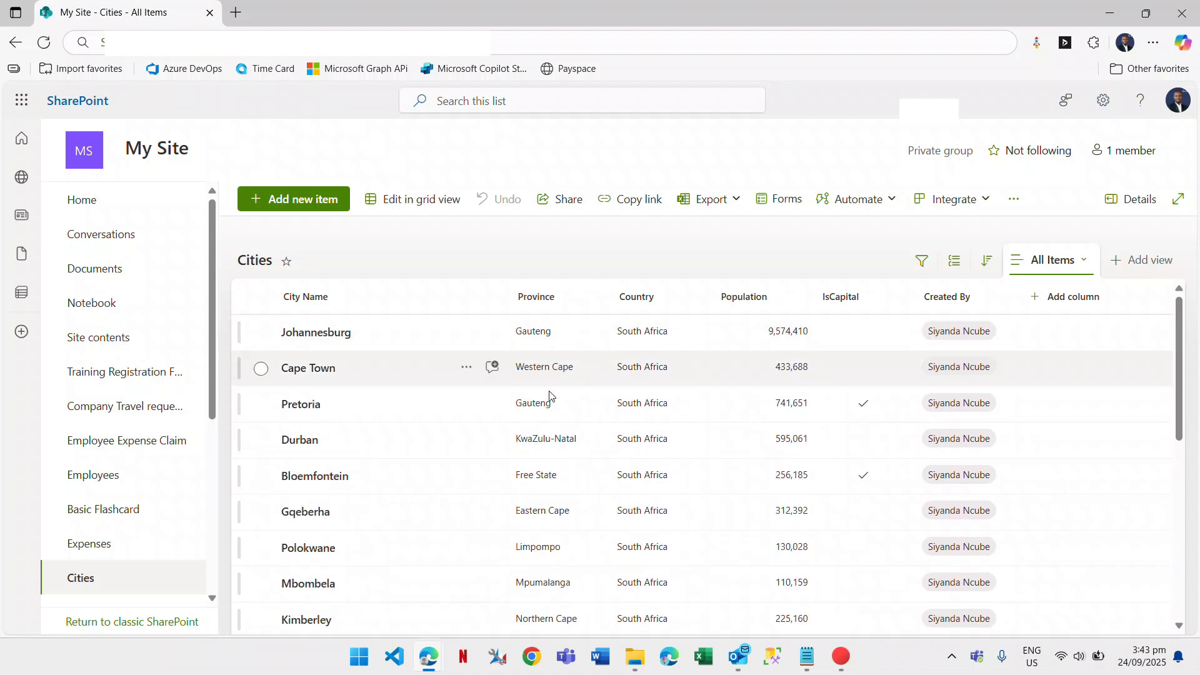
{"action": "scroll", "coordinate": [549, 496], "scroll_direction": "down", "scroll_amount": 1}
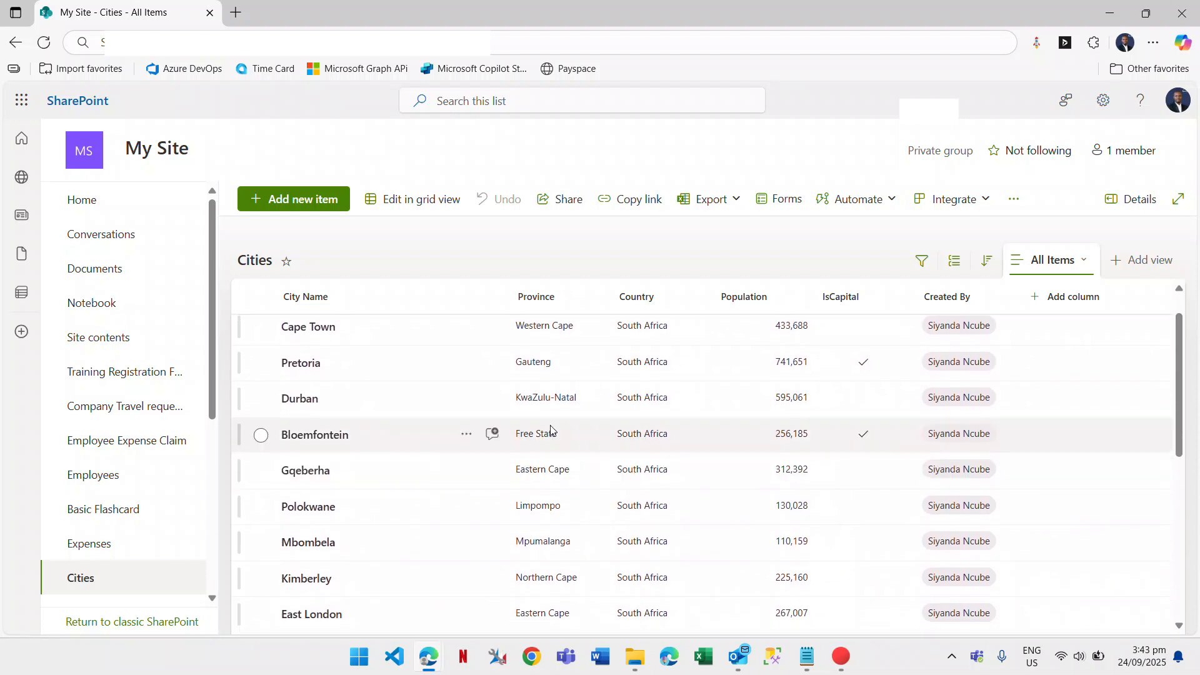
{"action": "scroll", "coordinate": [561, 485], "scroll_direction": "down", "scroll_amount": 1}
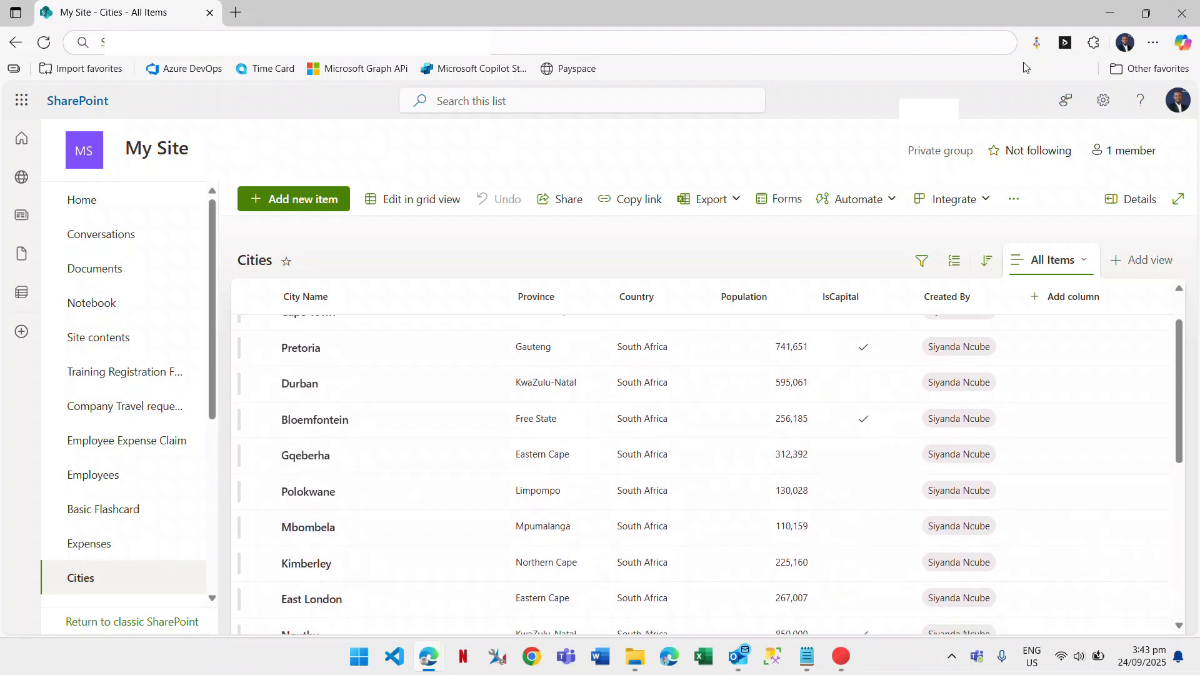
{"action": "left_click", "coordinate": [1106, 20]}
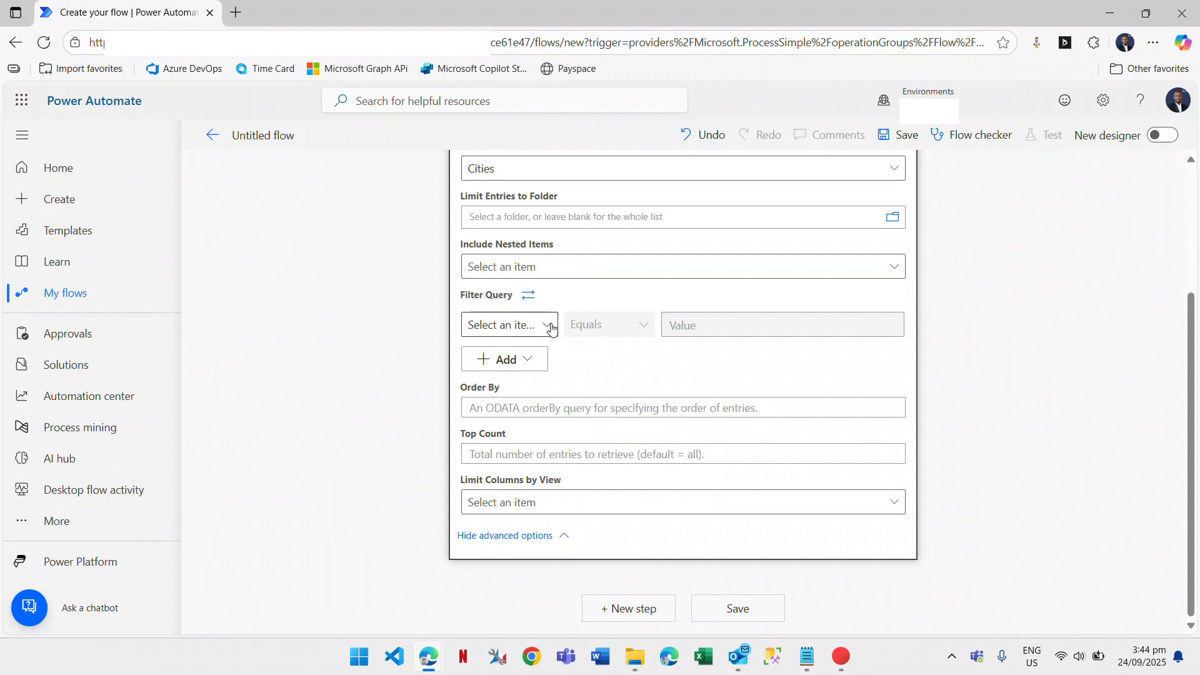
Switch Filter Query to advanced mode and enter "Province eq 'KwaZulu-Natal' and".
{"action": "left_click", "coordinate": [530, 300]}
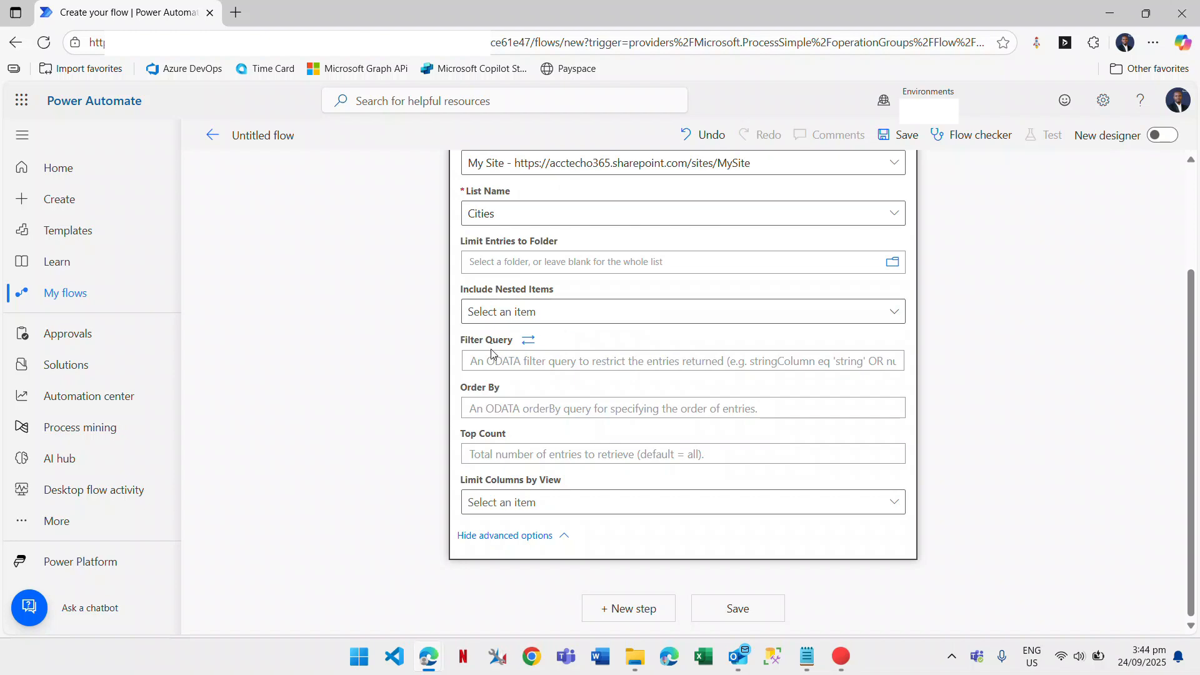
{"action": "left_click", "coordinate": [505, 361]}
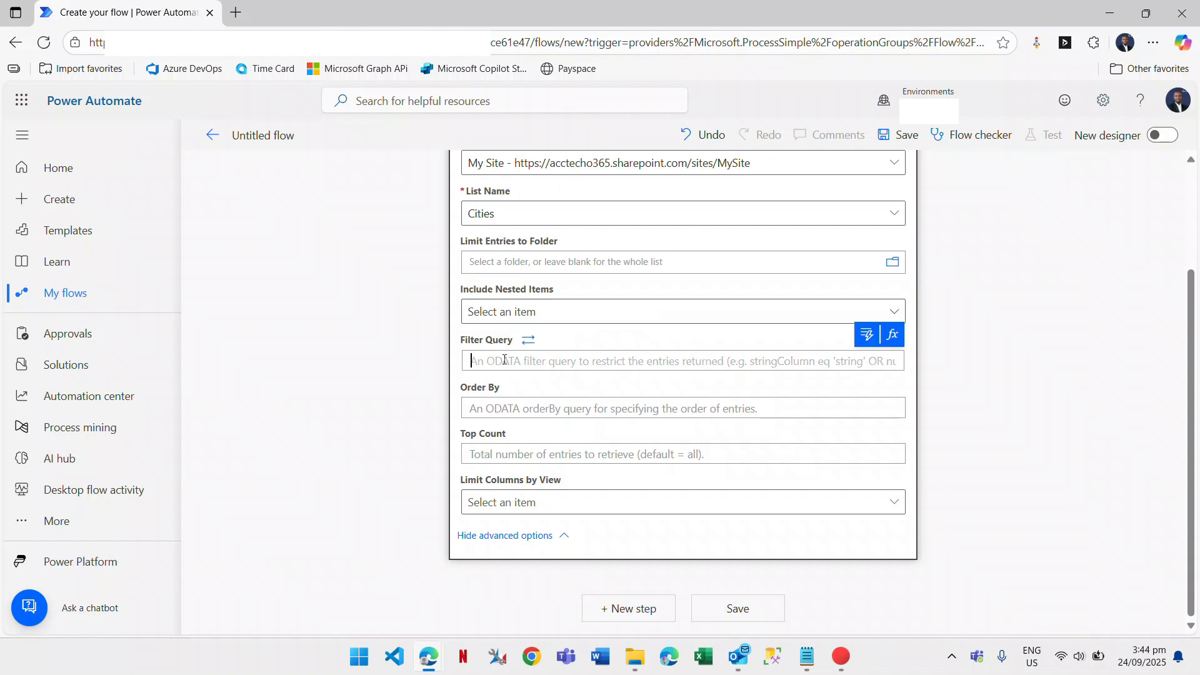
{"action": "key", "text": "alt+Tab"}
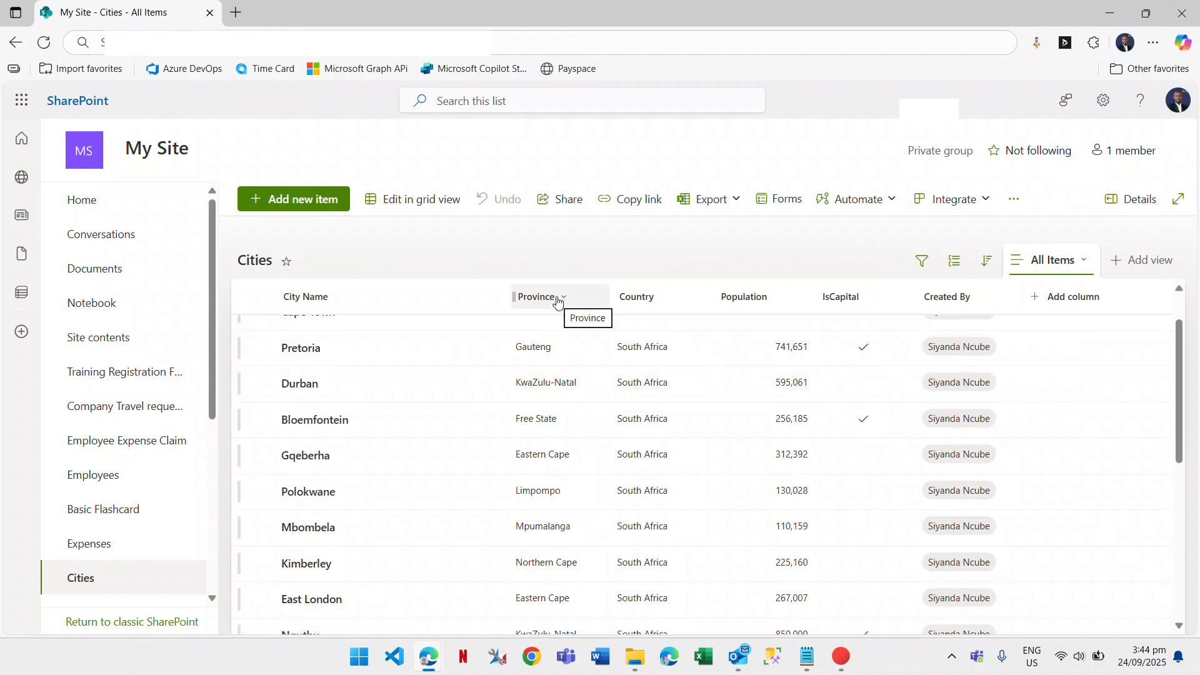
{"action": "key", "text": "alt+Tab"}
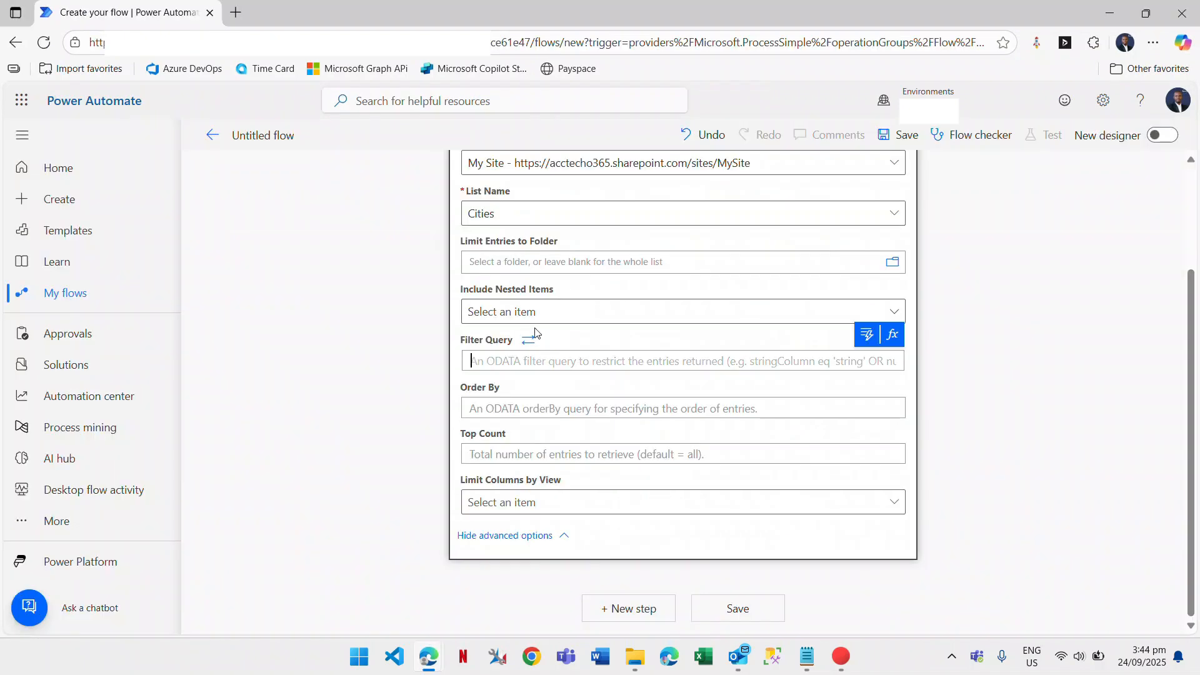
{"action": "type", "text": "Province"}
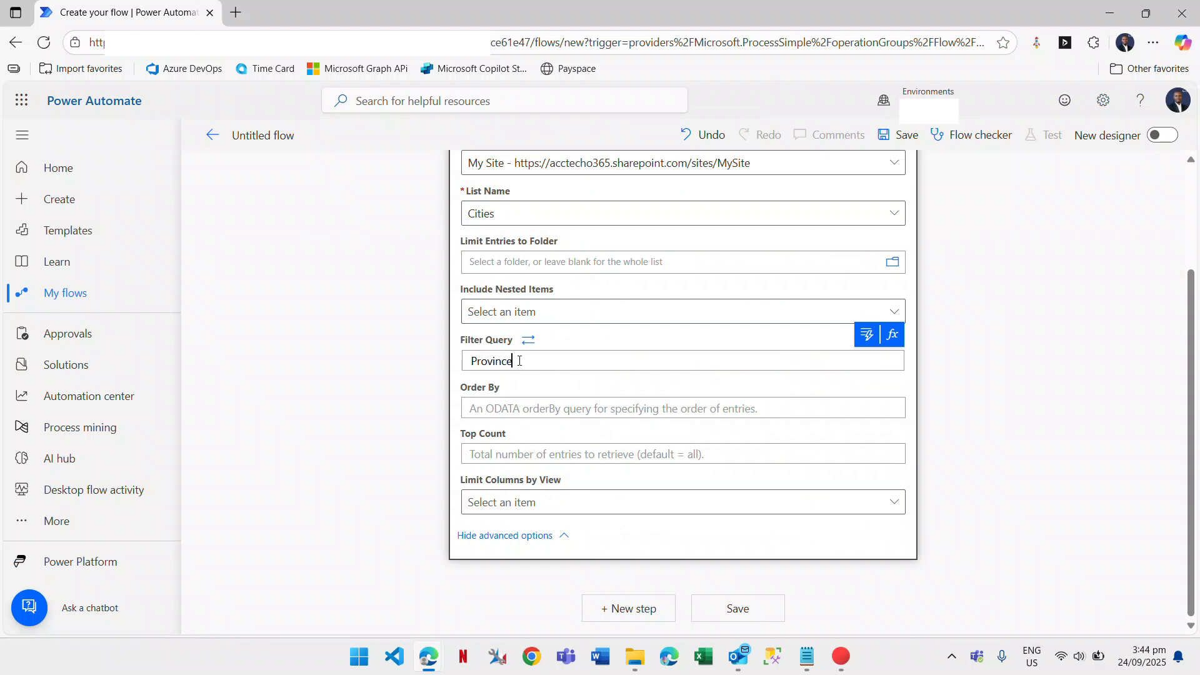
{"action": "type", "text": " eq 'KwaZulu-Natal' and"}
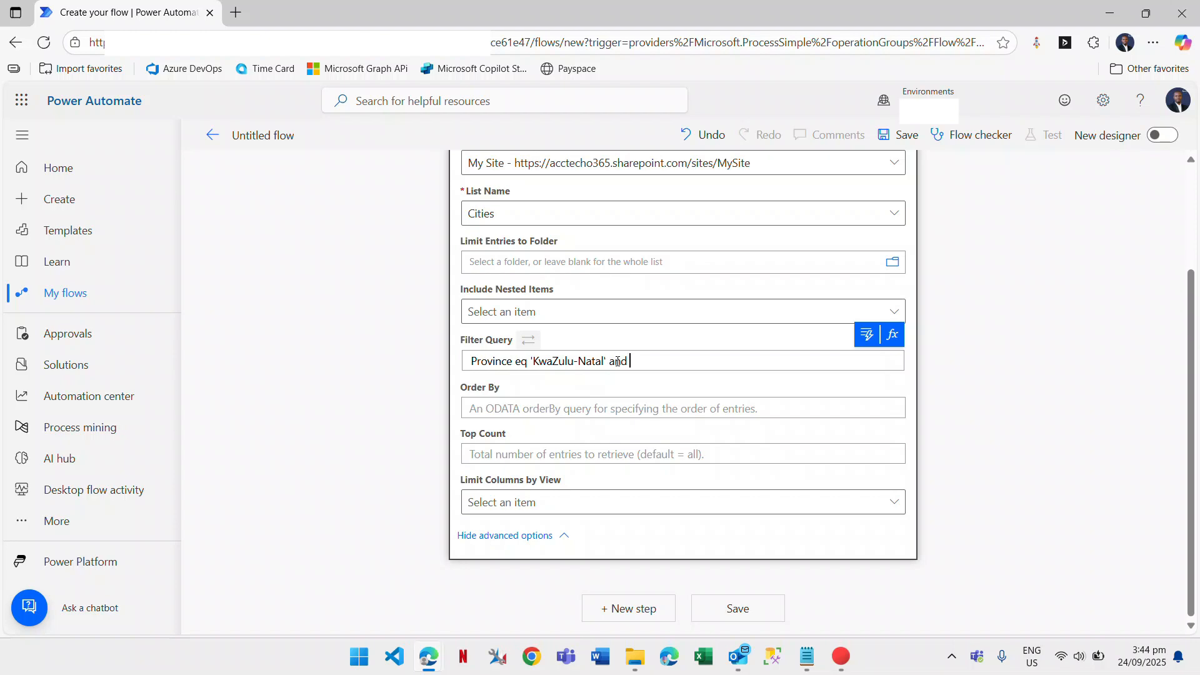
{"action": "key", "text": "alt+Tab"}
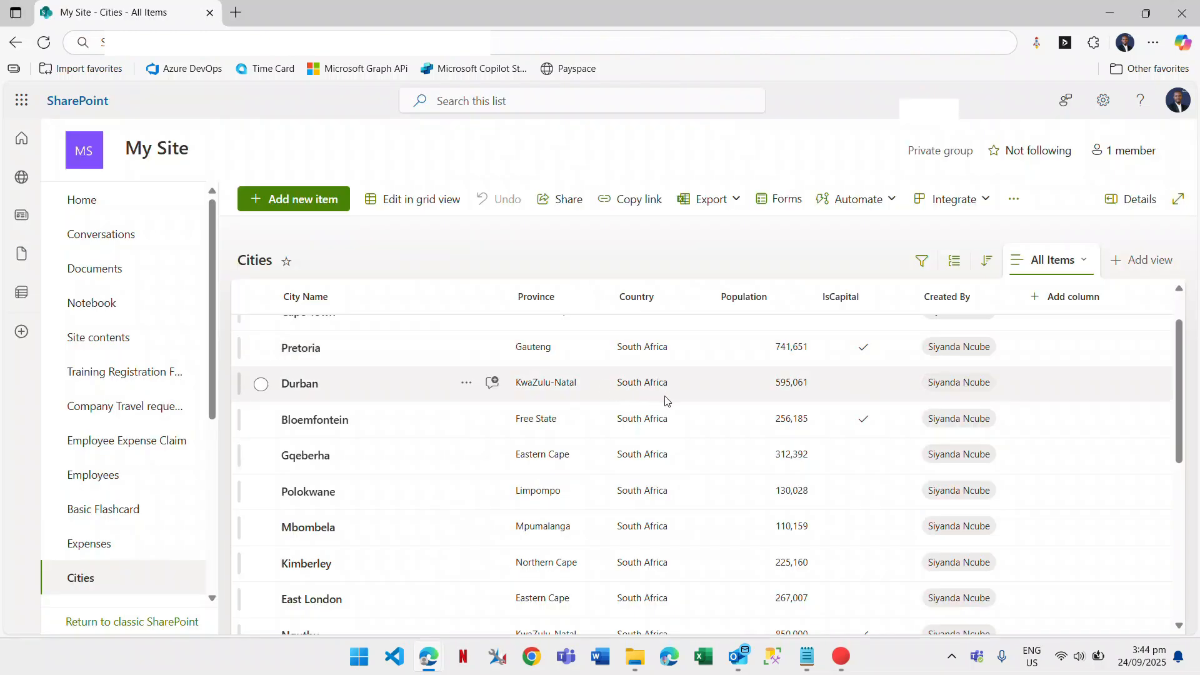
Scroll through the Cities list's Population values, then return to the flow editor.
{"action": "scroll", "coordinate": [791, 442], "scroll_direction": "down", "scroll_amount": 1}
{"action": "scroll", "coordinate": [618, 383], "scroll_direction": "up", "scroll_amount": 1}
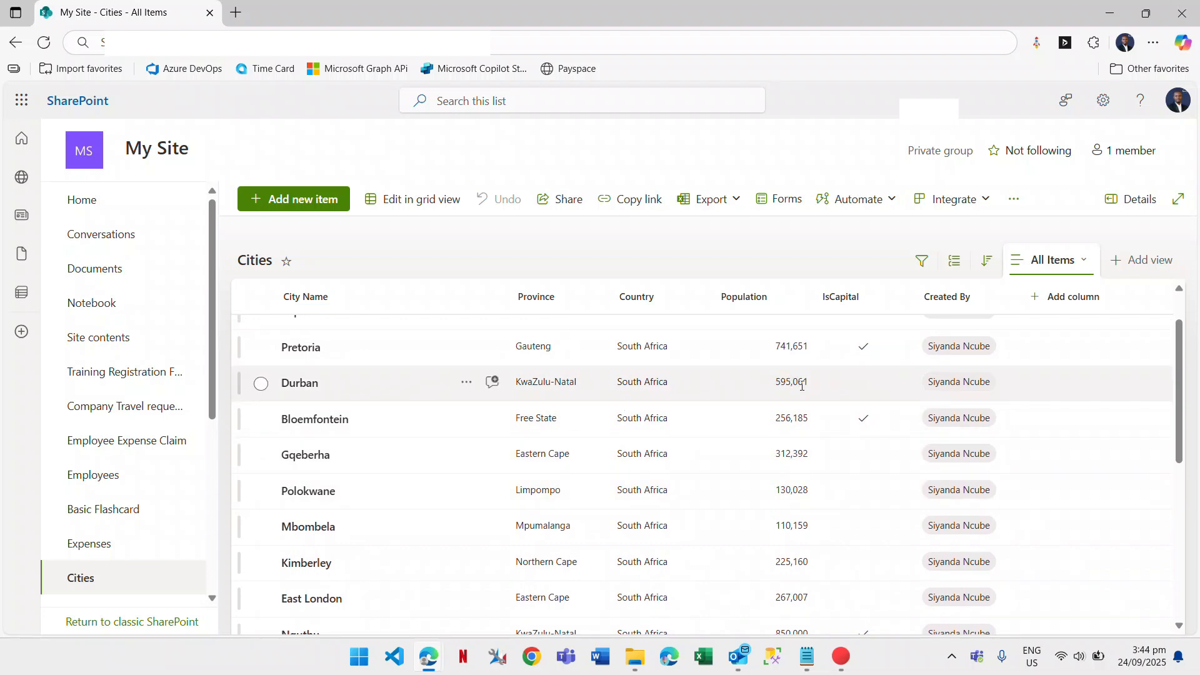
{"action": "scroll", "coordinate": [704, 584], "scroll_direction": "down", "scroll_amount": 1}
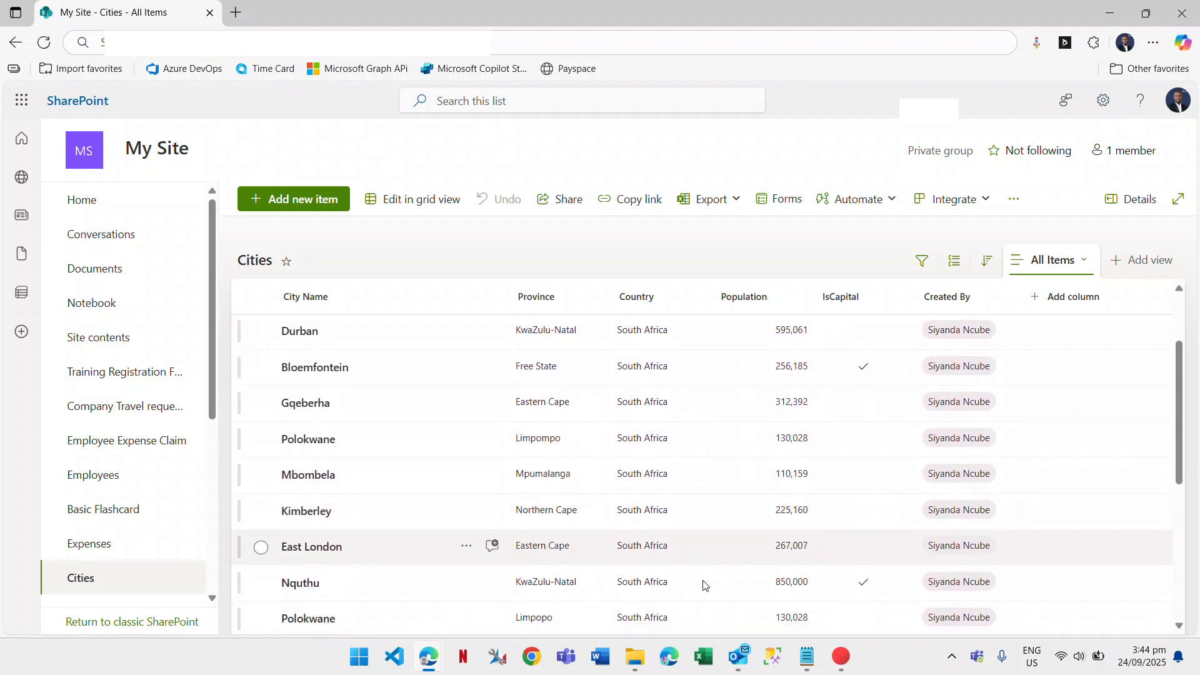
{"action": "scroll", "coordinate": [704, 585], "scroll_direction": "down", "scroll_amount": 2}
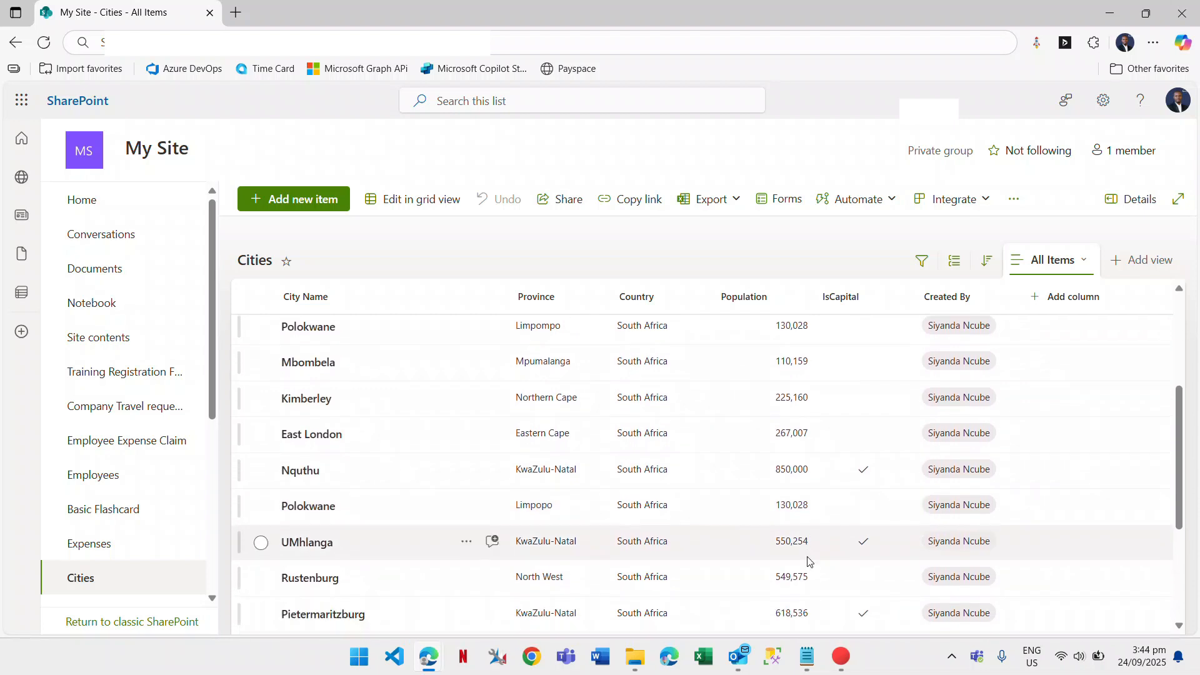
{"action": "scroll", "coordinate": [829, 554], "scroll_direction": "down", "scroll_amount": 1}
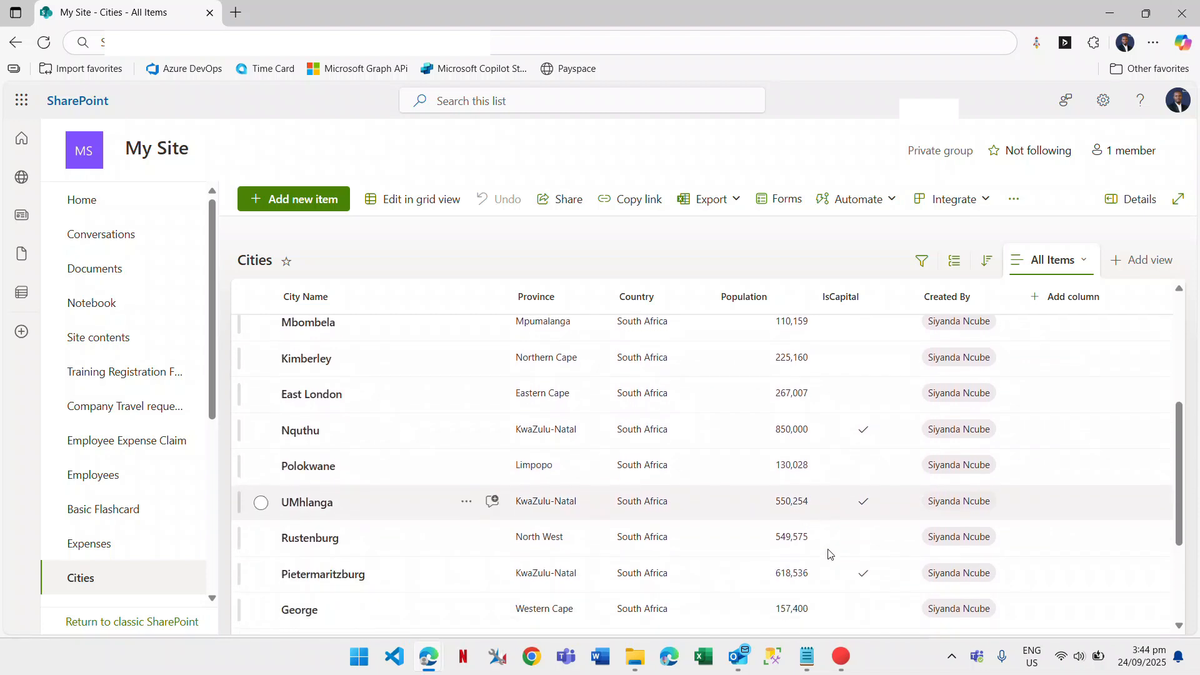
{"action": "scroll", "coordinate": [829, 555], "scroll_direction": "down", "scroll_amount": 4}
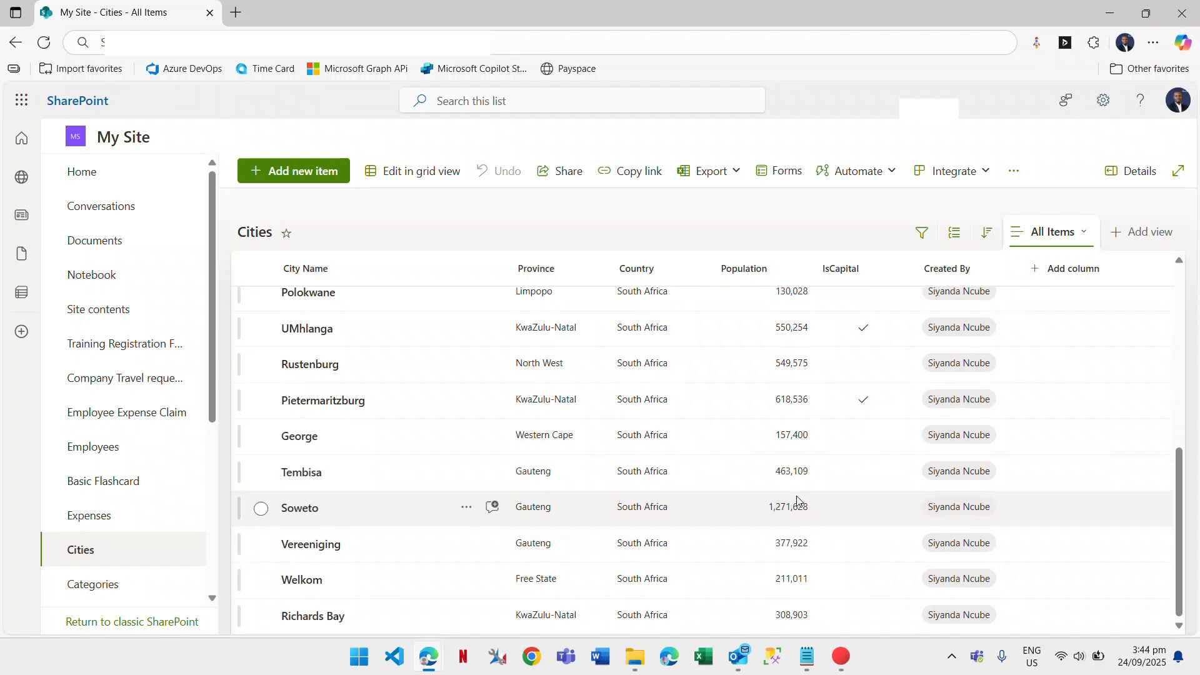
{"action": "key", "text": "alt+Tab"}
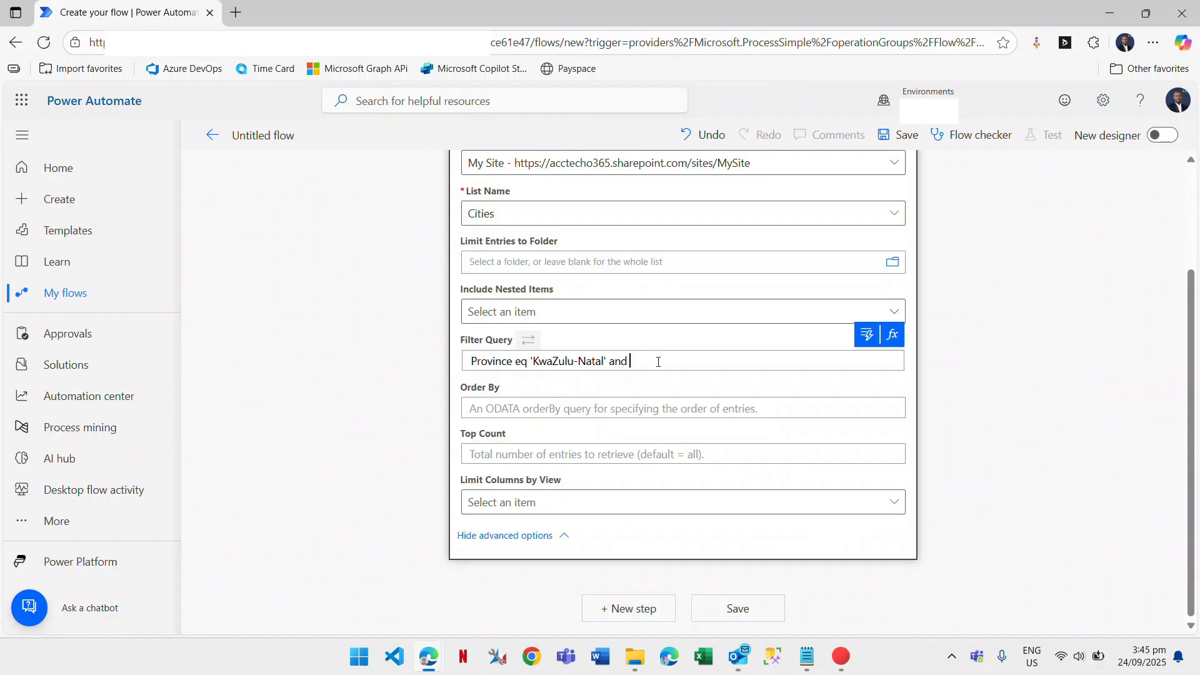
Complete the filter query as "Province eq 'KwaZulu-Natal' and Population ge 500000".
{"action": "type", "text": "Population"}
{"action": "type", "text": "500000"}
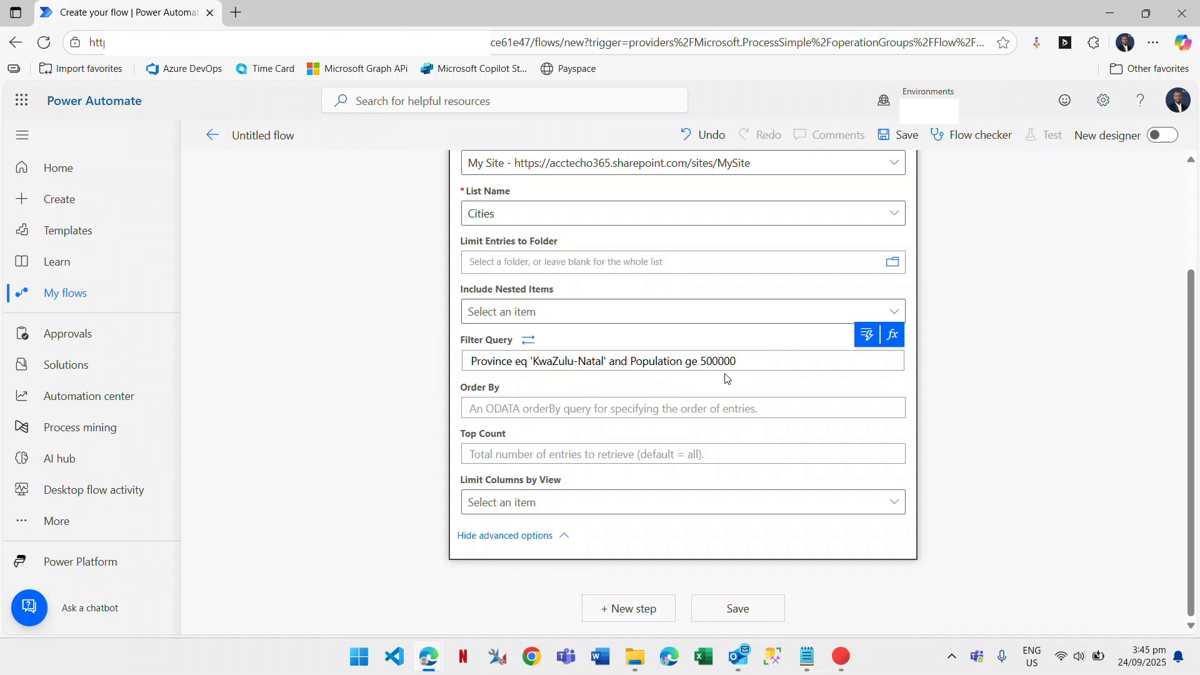
{"action": "left_click_drag", "start_coordinate": [762, 361], "coordinate": [457, 361]}
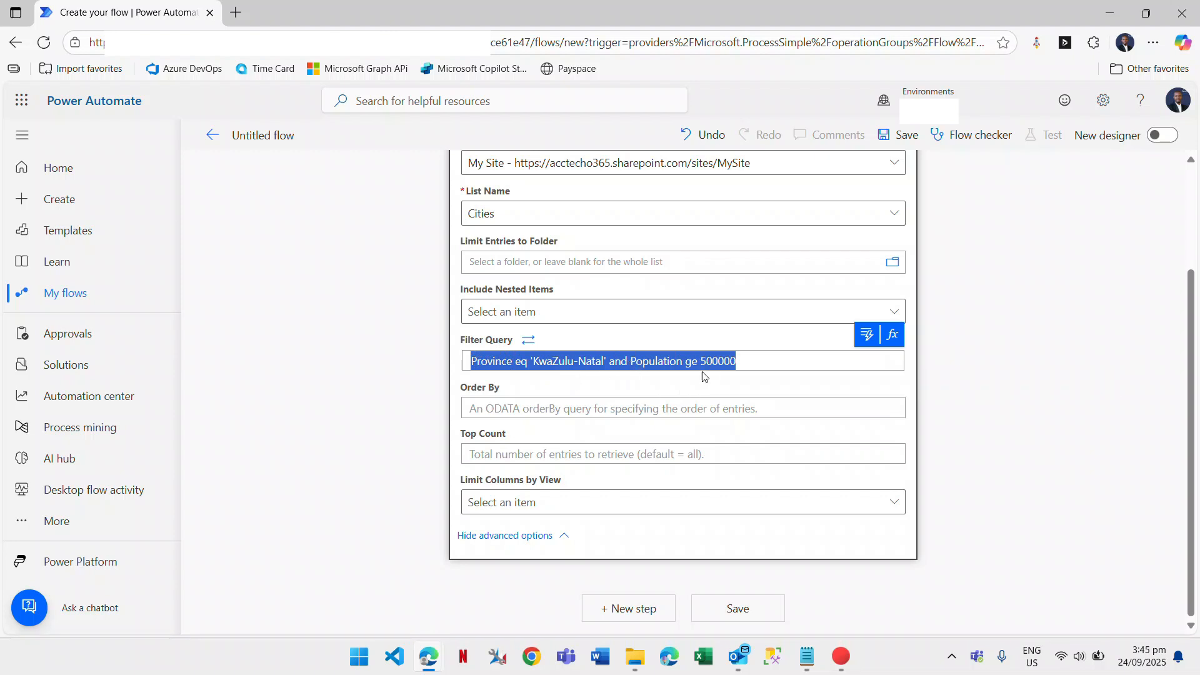
{"action": "scroll", "coordinate": [782, 301], "scroll_direction": "up", "scroll_amount": 3}
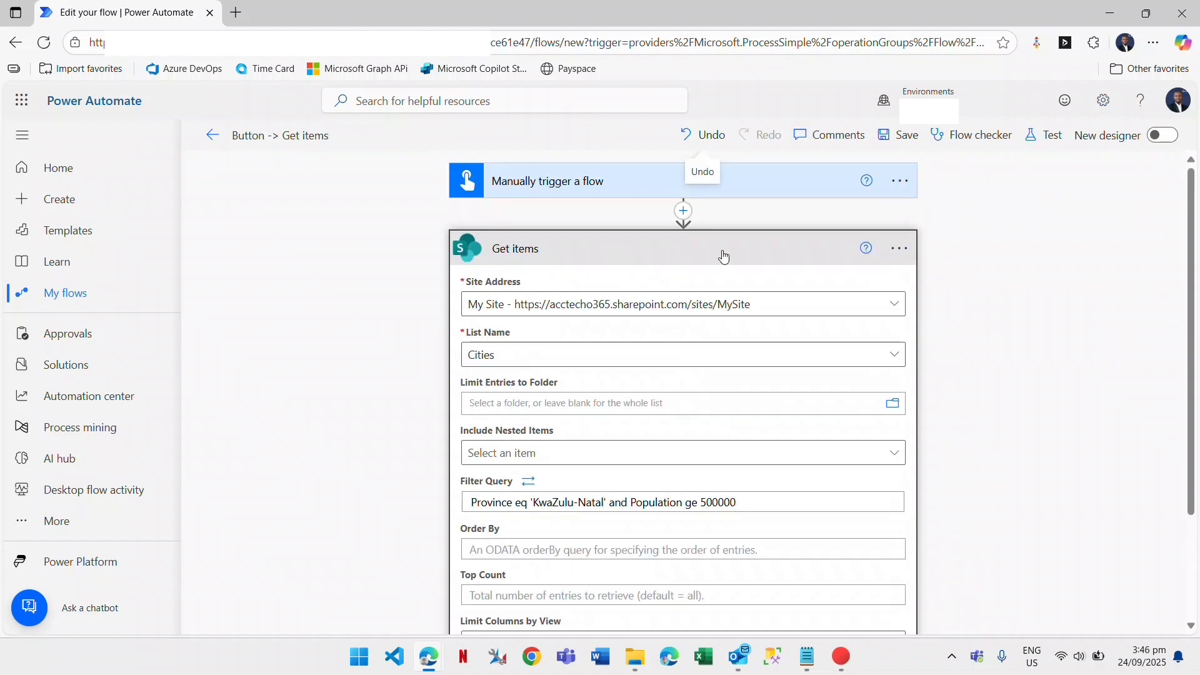
Collapse the Get items card and rename it 'Get Cities List' from its menu.
{"action": "left_click", "coordinate": [826, 265]}
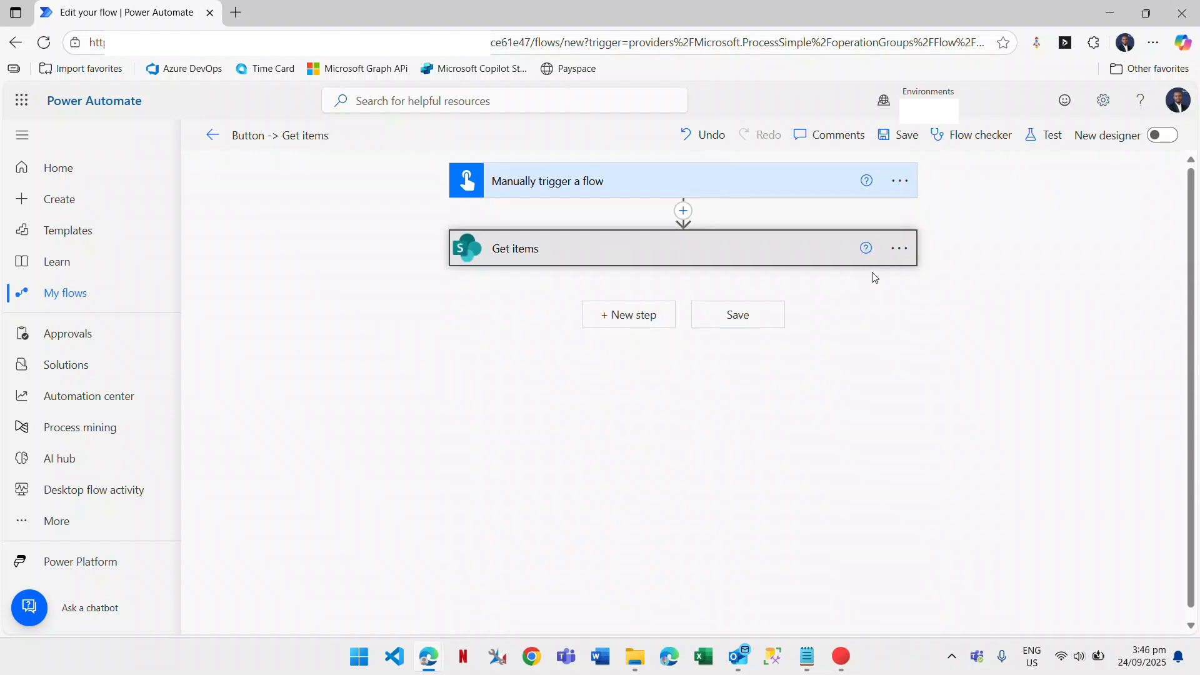
{"action": "left_click", "coordinate": [900, 248]}
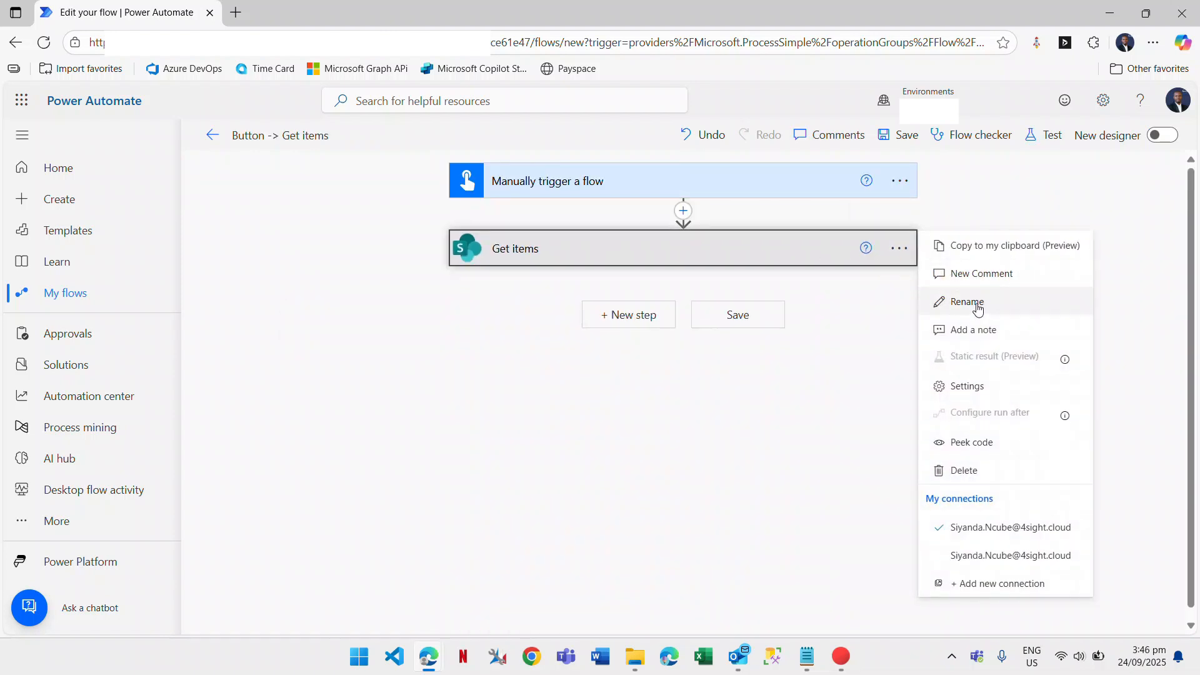
{"action": "left_click", "coordinate": [979, 302]}
{"action": "type", "text": "Get Cities"}
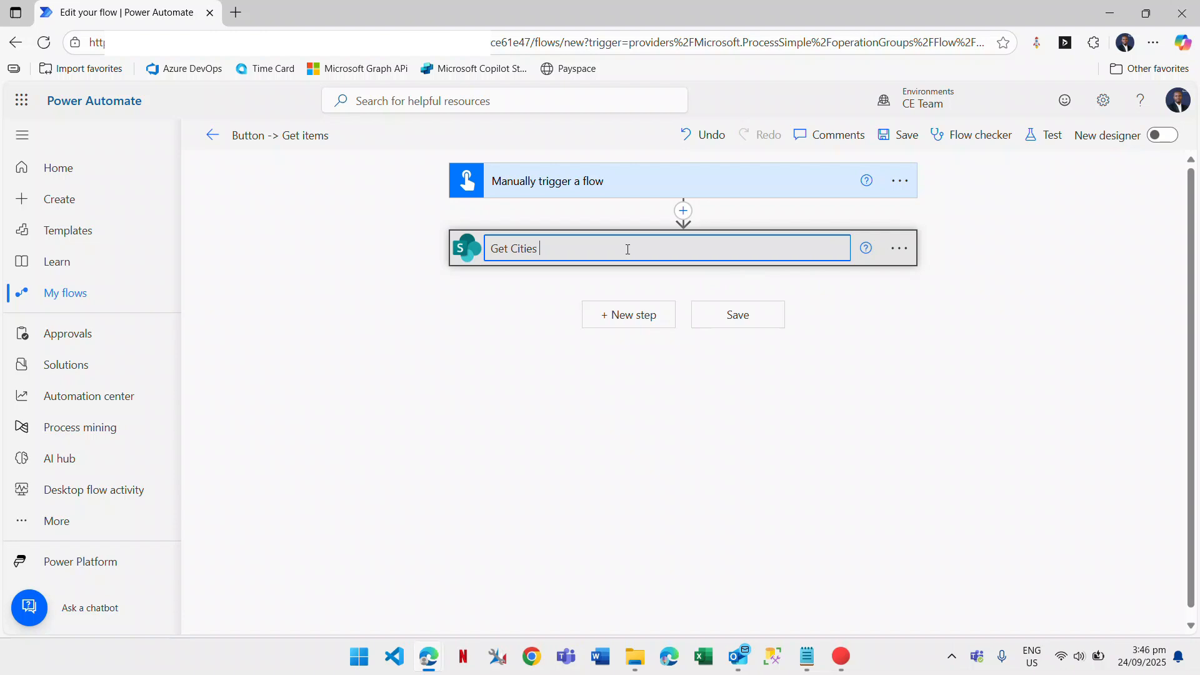
{"action": "type", "text": " List"}
{"action": "key", "text": "Return"}
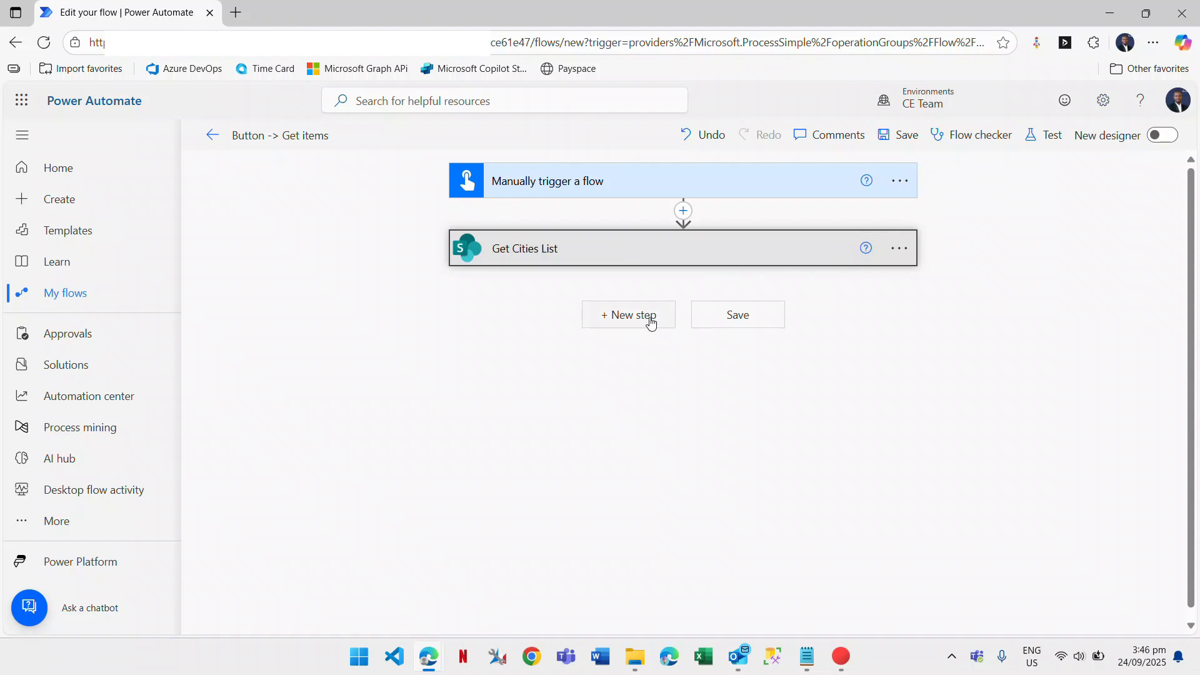
Add the Data Operation Select action as a new step below Get Cities List.
{"action": "left_click", "coordinate": [651, 323]}
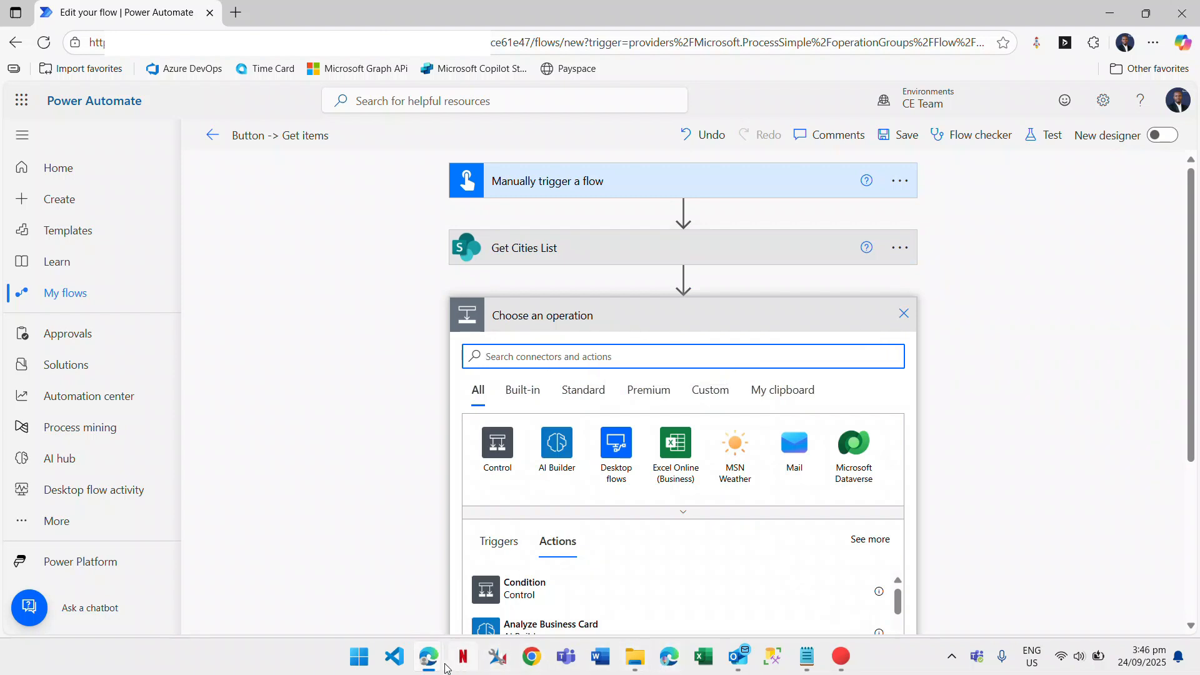
{"action": "mouse_move", "coordinate": [438, 667]}
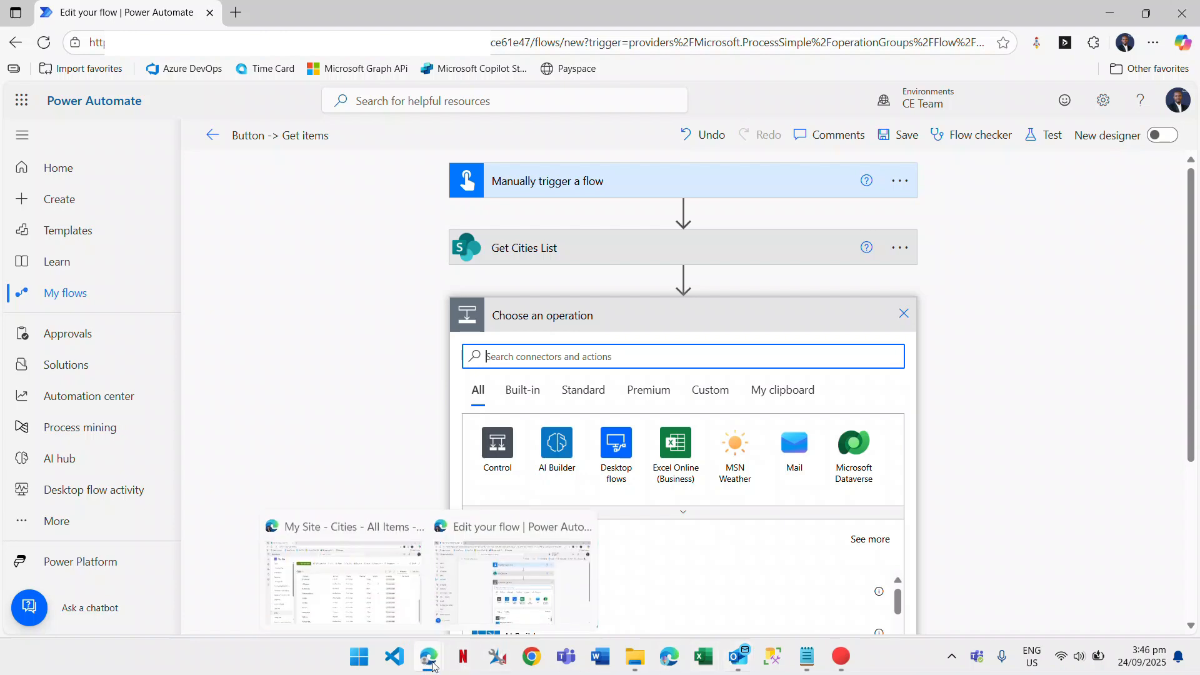
{"action": "left_click", "coordinate": [369, 588]}
{"action": "scroll", "coordinate": [388, 515], "scroll_direction": "up", "scroll_amount": 10}
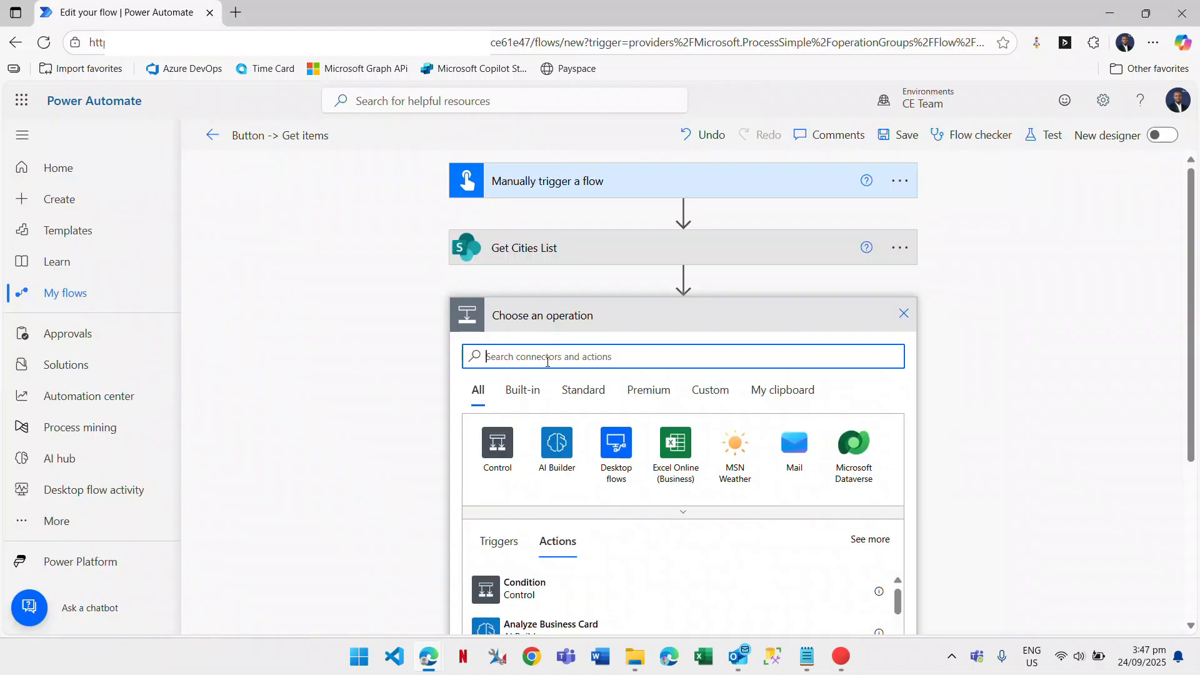
{"action": "type", "text": "Select"}
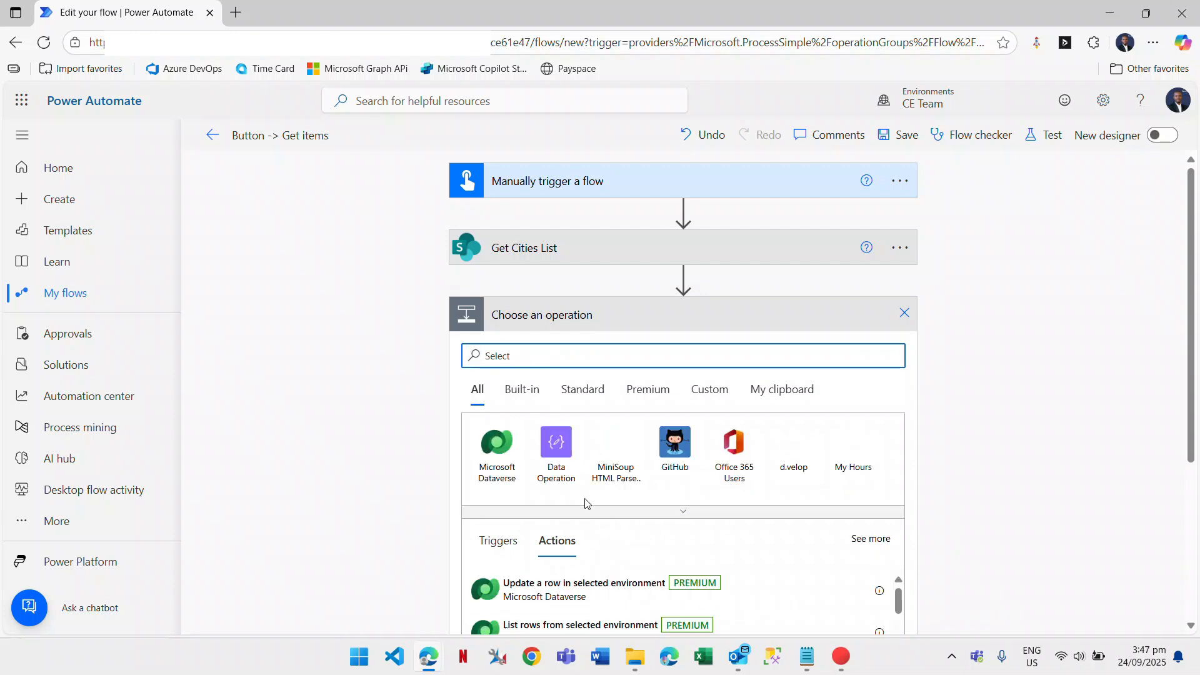
{"action": "left_click", "coordinate": [556, 458]}
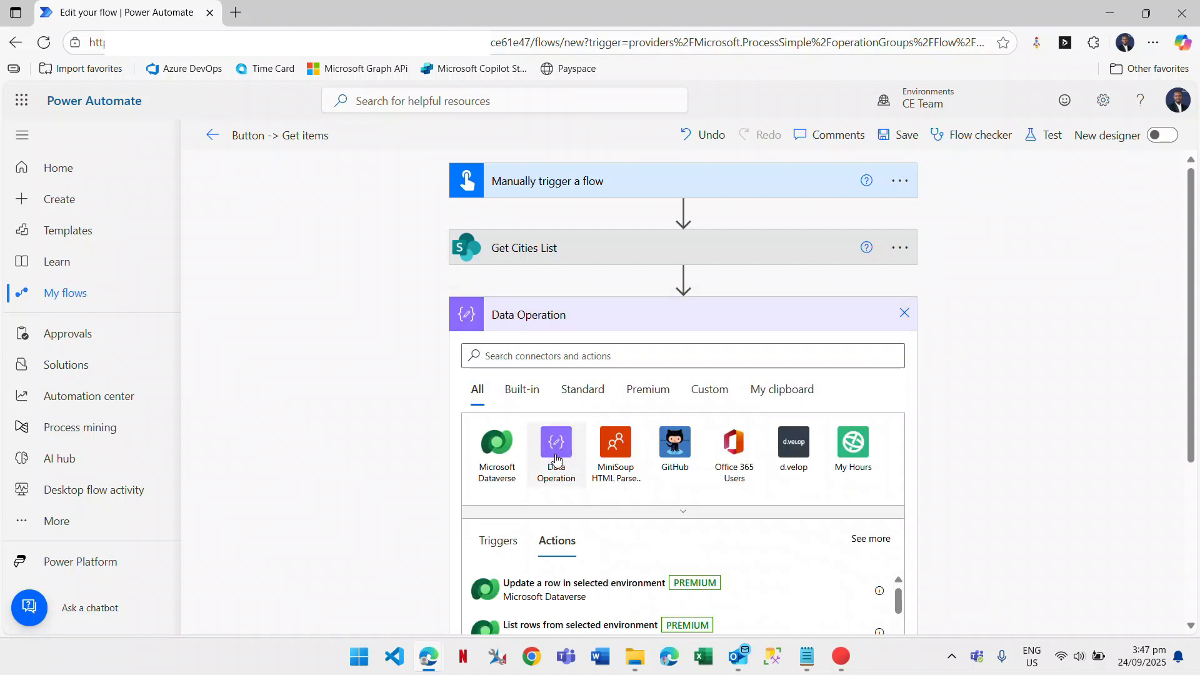
{"action": "scroll", "coordinate": [595, 435], "scroll_direction": "down", "scroll_amount": 1}
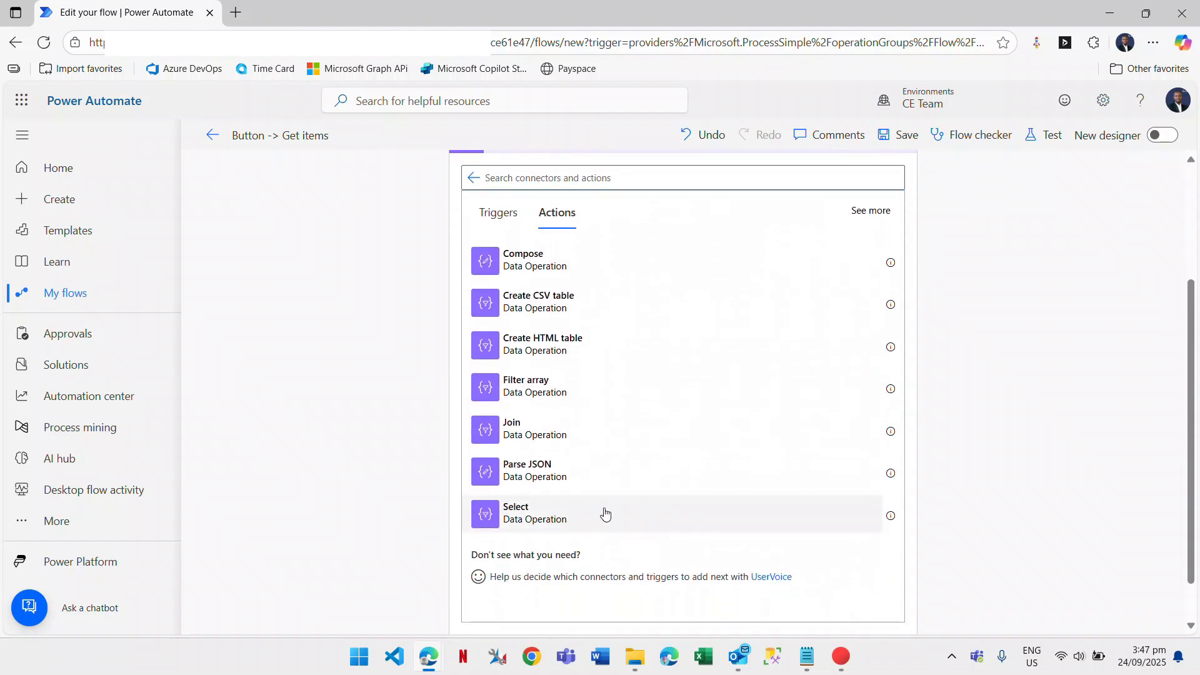
{"action": "left_click", "coordinate": [607, 513]}
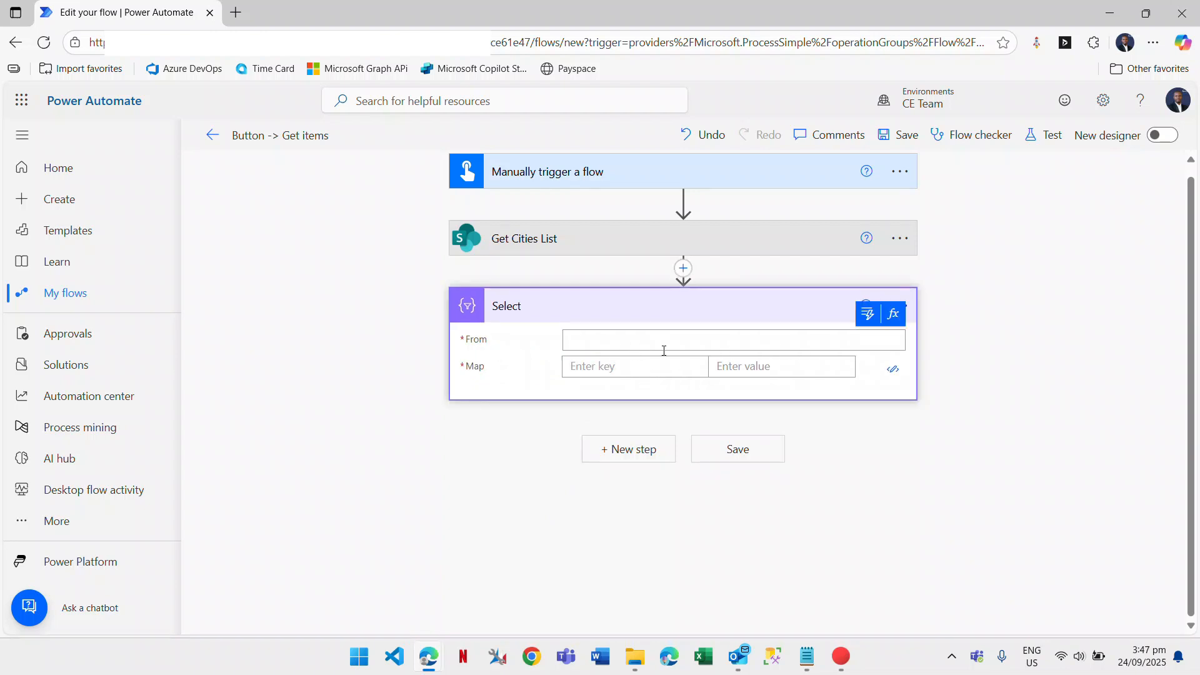
Set Select's From to the Get Cities List value and map City to Title.
{"action": "left_click", "coordinate": [958, 474]}
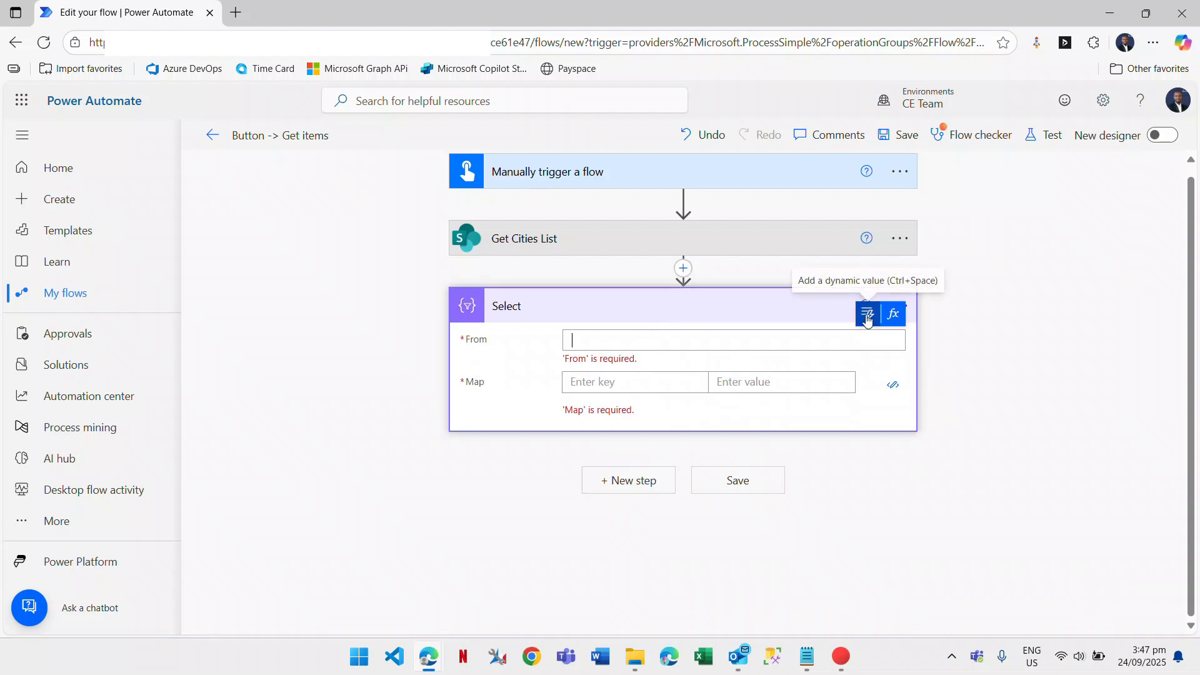
{"action": "left_click", "coordinate": [868, 321]}
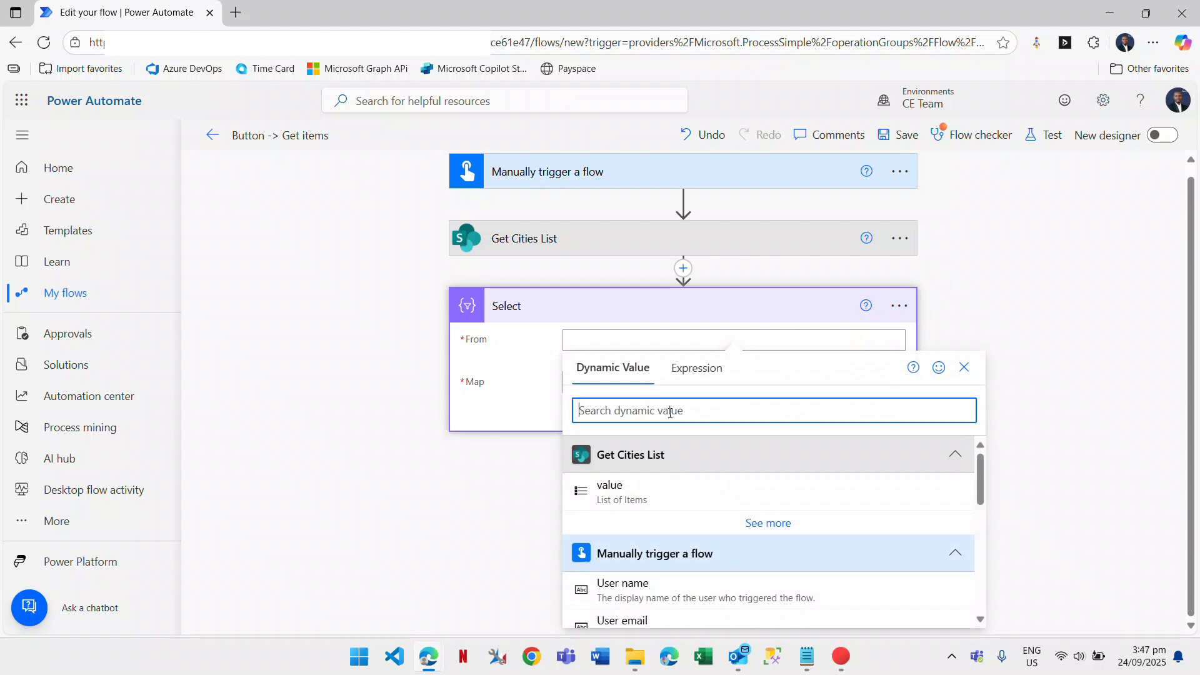
{"action": "left_click", "coordinate": [666, 497]}
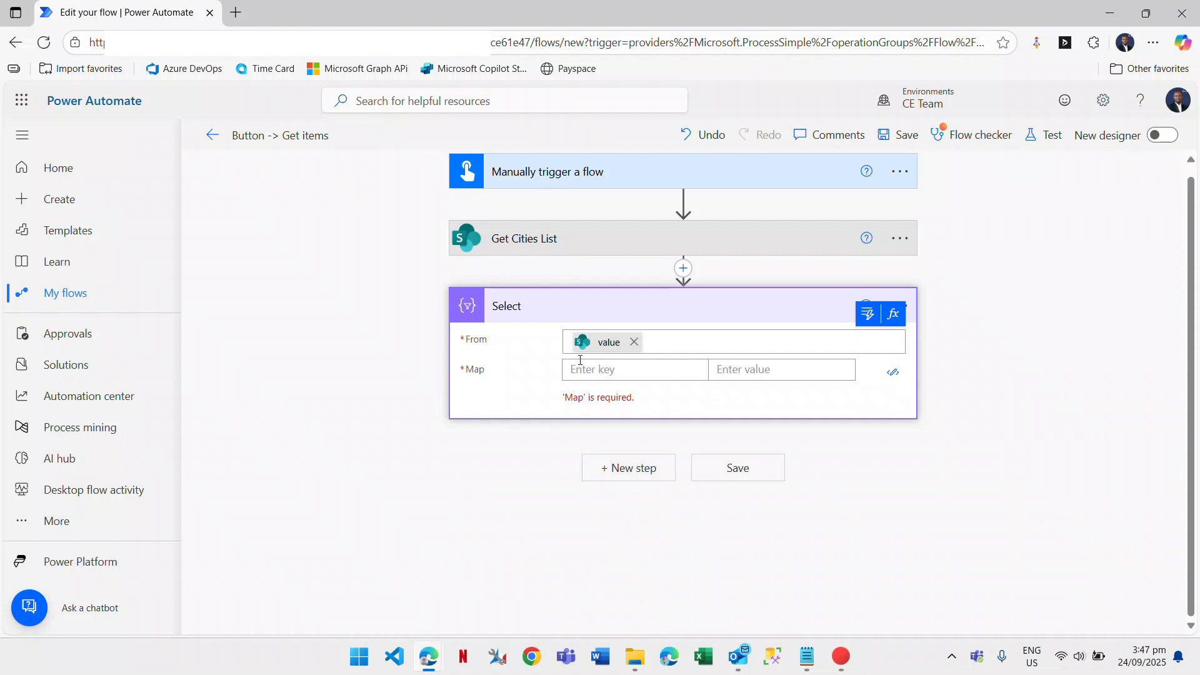
{"action": "left_click", "coordinate": [623, 372]}
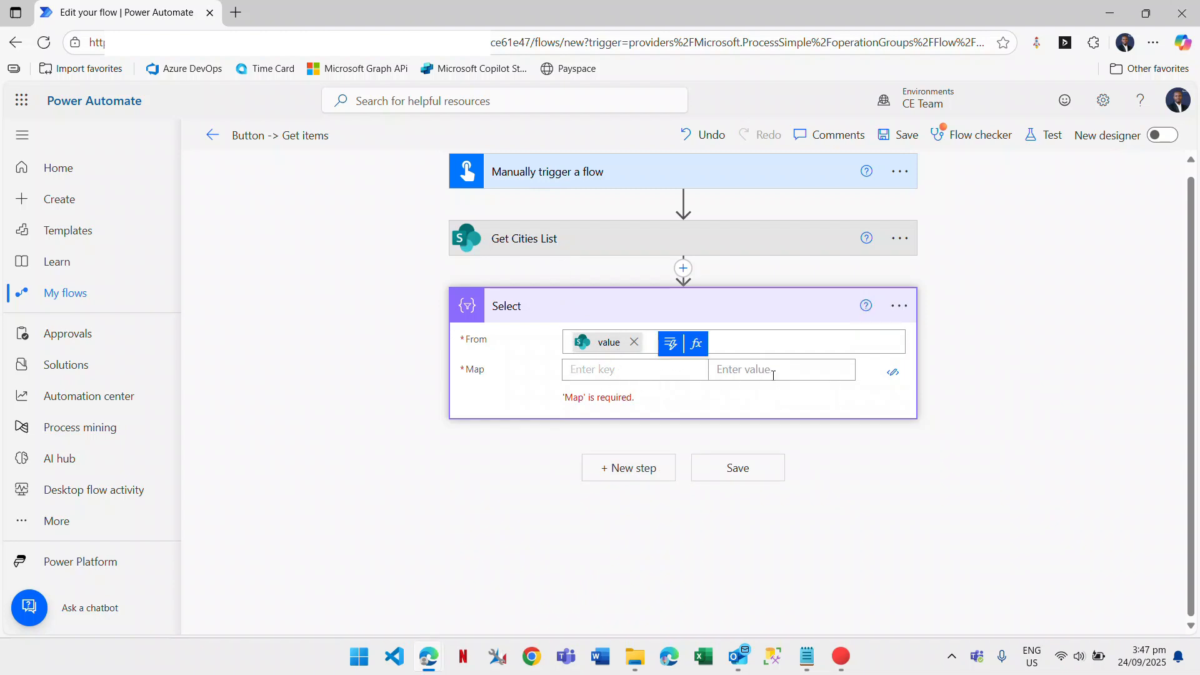
{"action": "type", "text": "City"}
{"action": "left_click", "coordinate": [782, 374]}
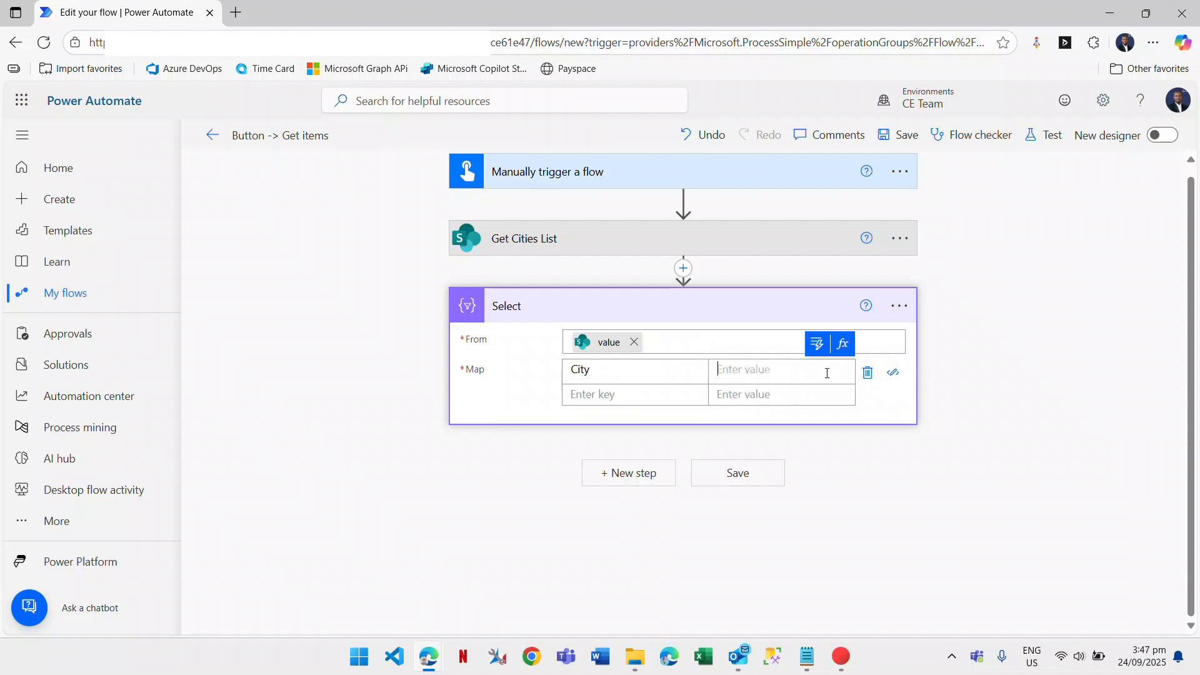
{"action": "left_click", "coordinate": [817, 344]}
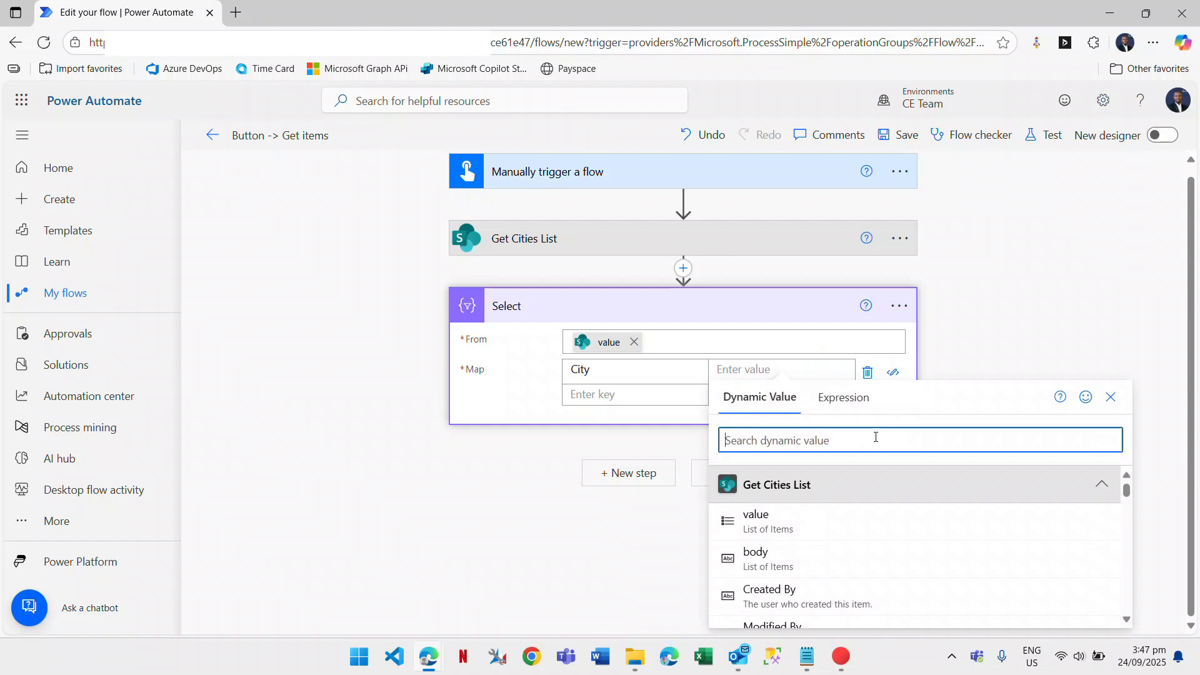
{"action": "type", "text": "title"}
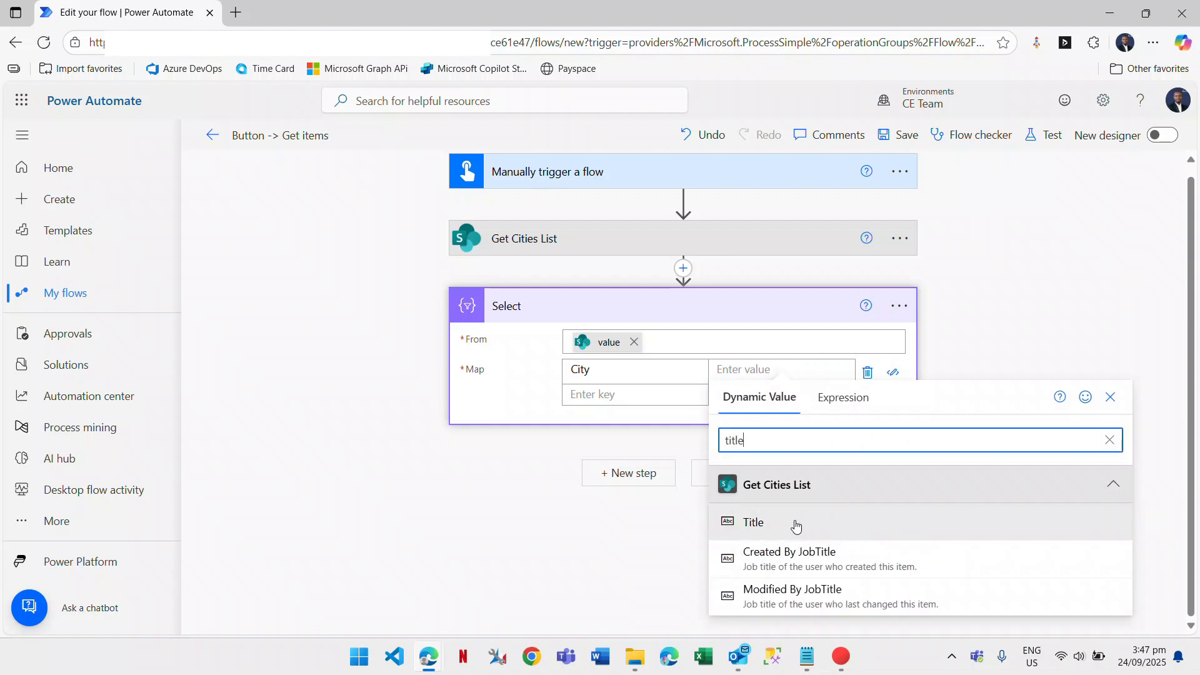
{"action": "left_click", "coordinate": [795, 527]}
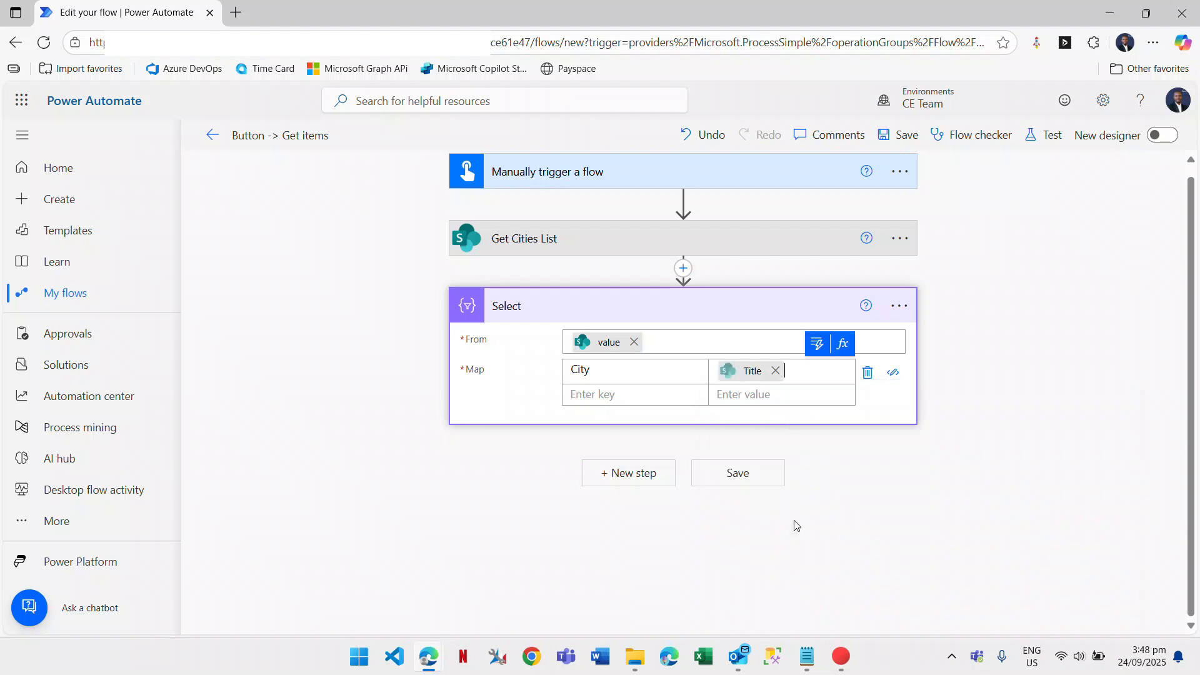
Add a Province key mapped to the list's Province field.
{"action": "left_click", "coordinate": [645, 392]}
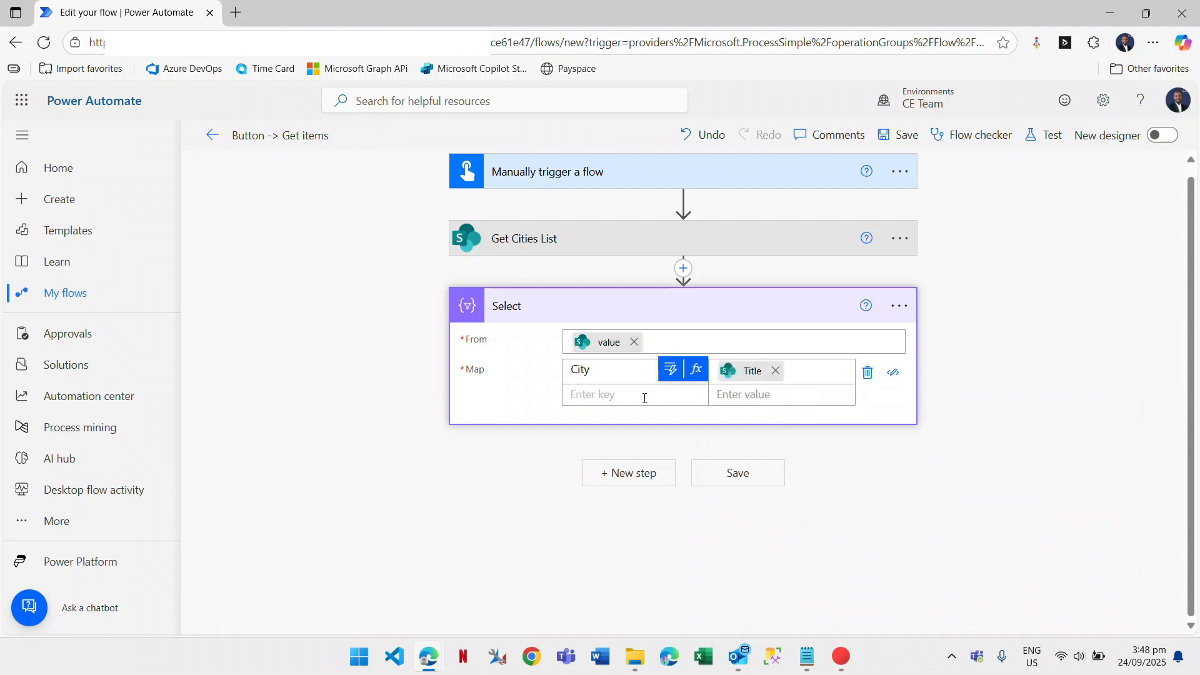
{"action": "left_click", "coordinate": [645, 397]}
{"action": "type", "text": "Province"}
{"action": "left_click", "coordinate": [832, 400]}
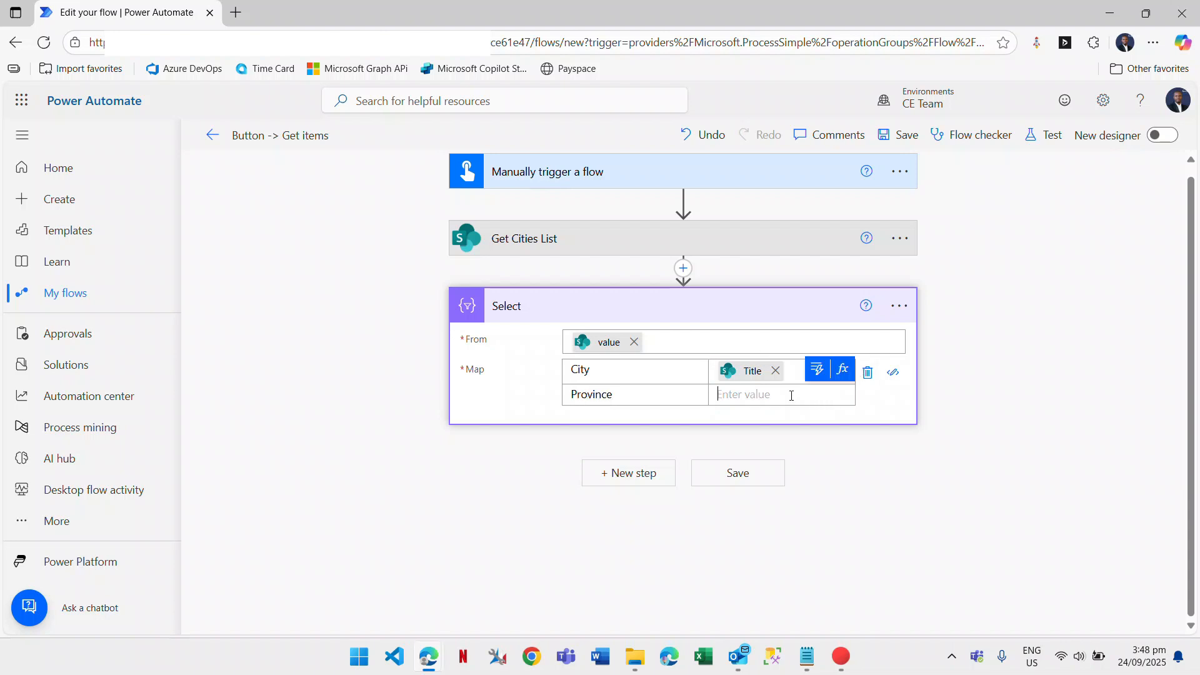
{"action": "left_click", "coordinate": [815, 375]}
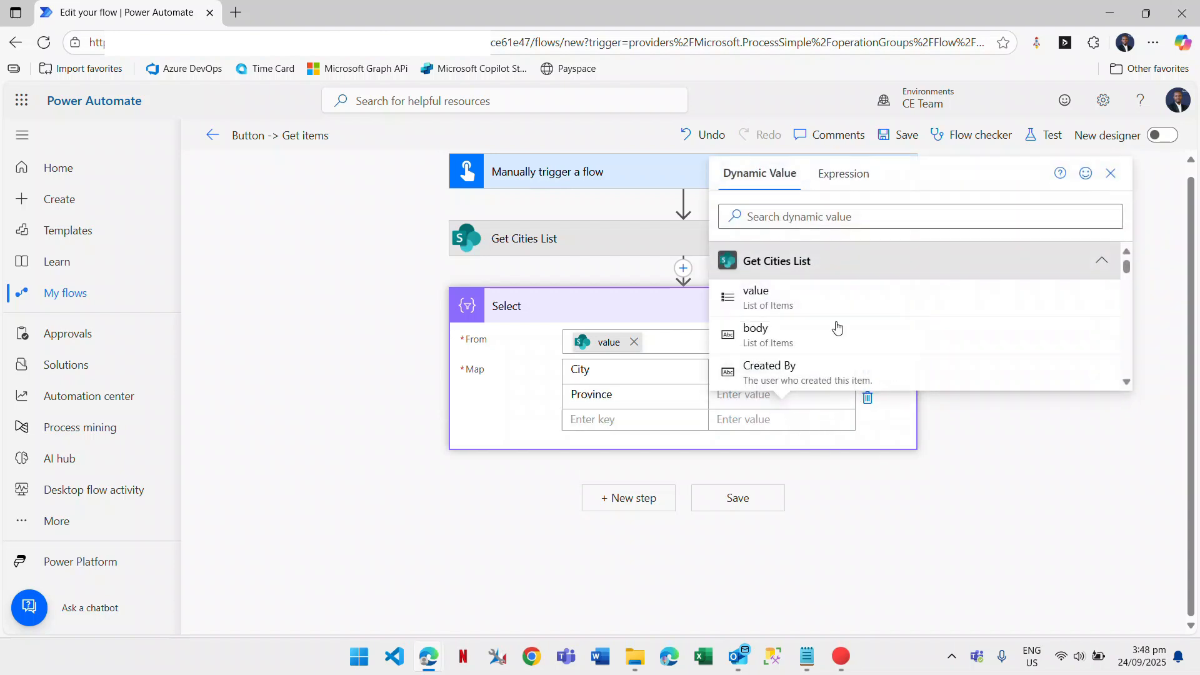
{"action": "left_click", "coordinate": [795, 219]}
{"action": "type", "text": "prov"}
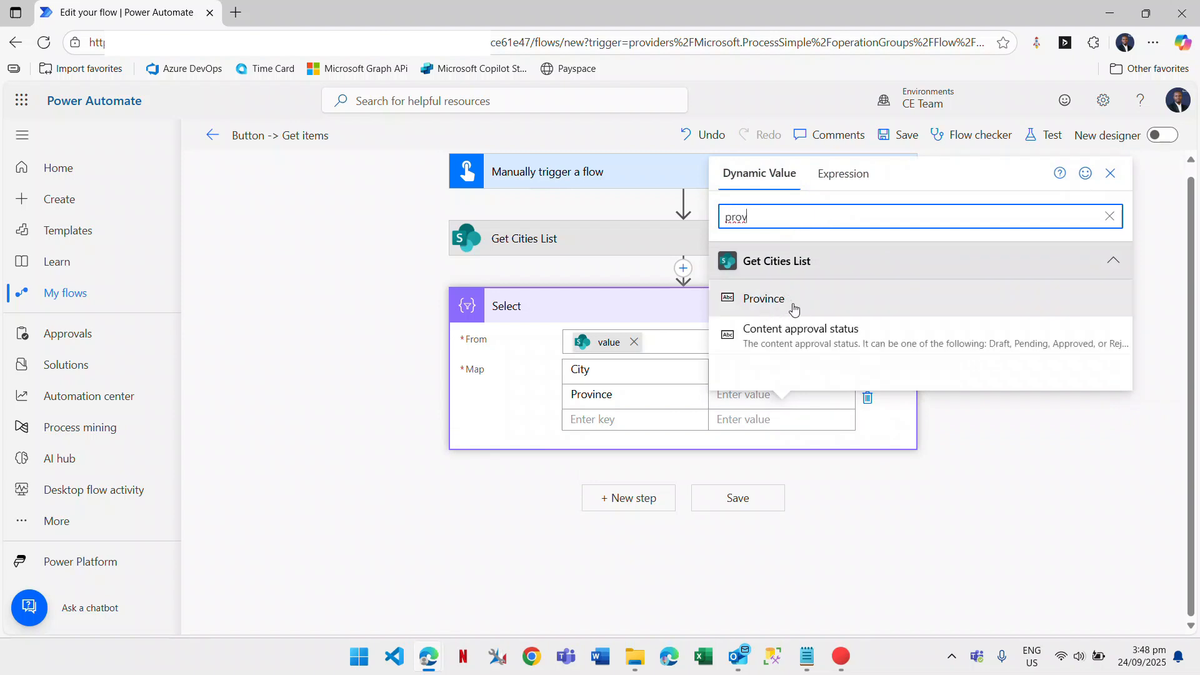
{"action": "left_click", "coordinate": [795, 310]}
Add a Population key mapped to the list's Population field.
{"action": "left_click", "coordinate": [614, 417]}
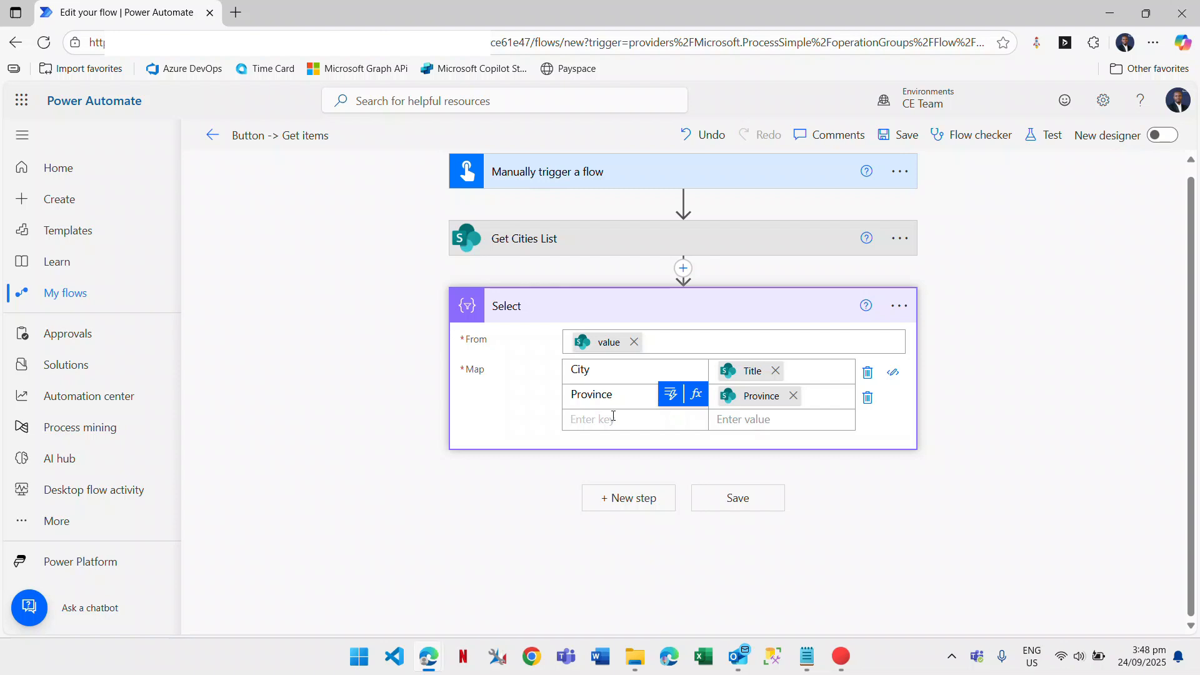
{"action": "type", "text": "Population"}
{"action": "left_click", "coordinate": [774, 416]}
{"action": "left_click", "coordinate": [818, 396]}
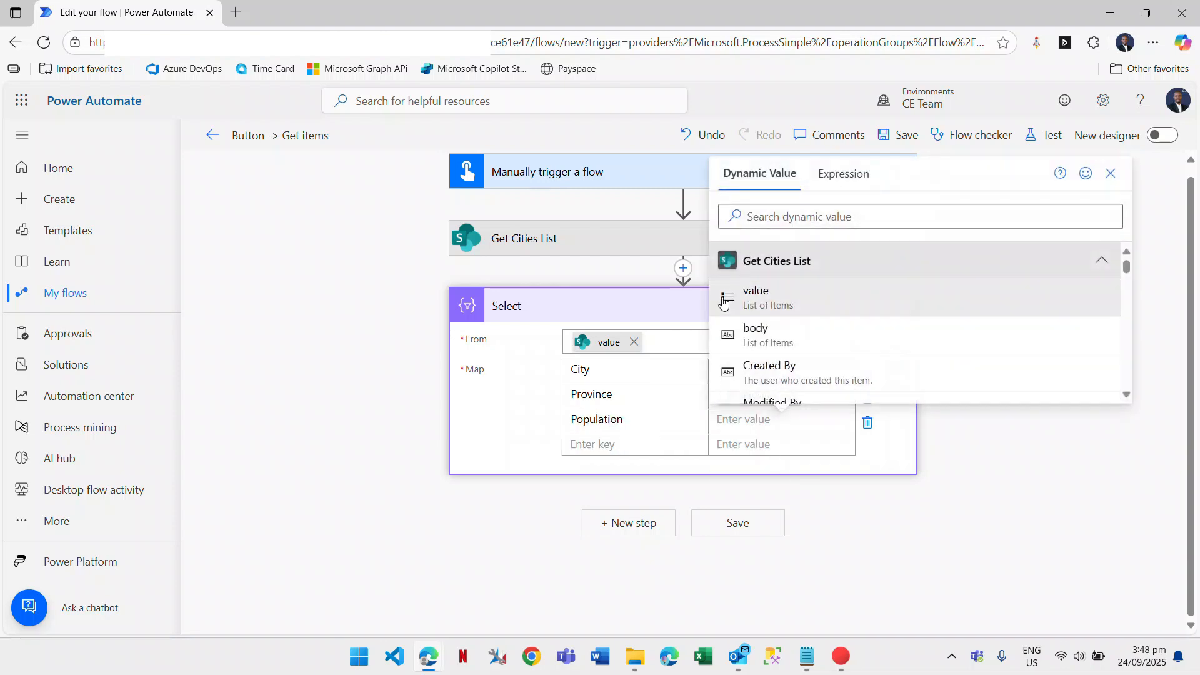
{"action": "left_click", "coordinate": [781, 217]}
{"action": "type", "text": "popu"}
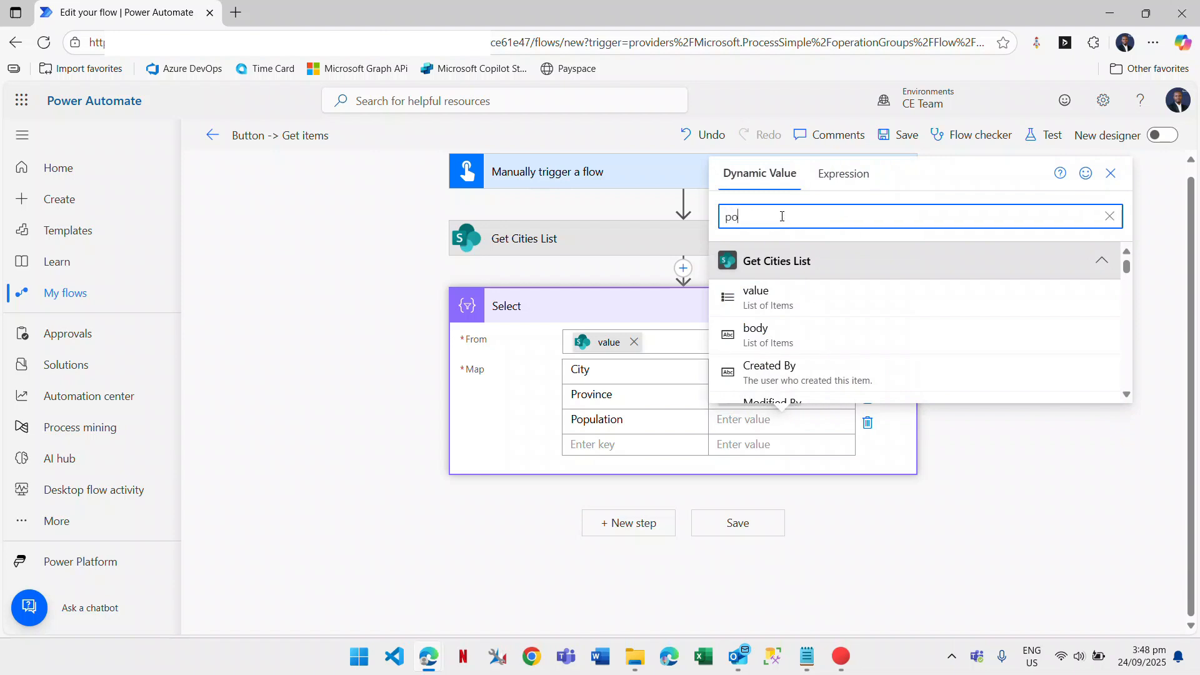
{"action": "left_click", "coordinate": [758, 313]}
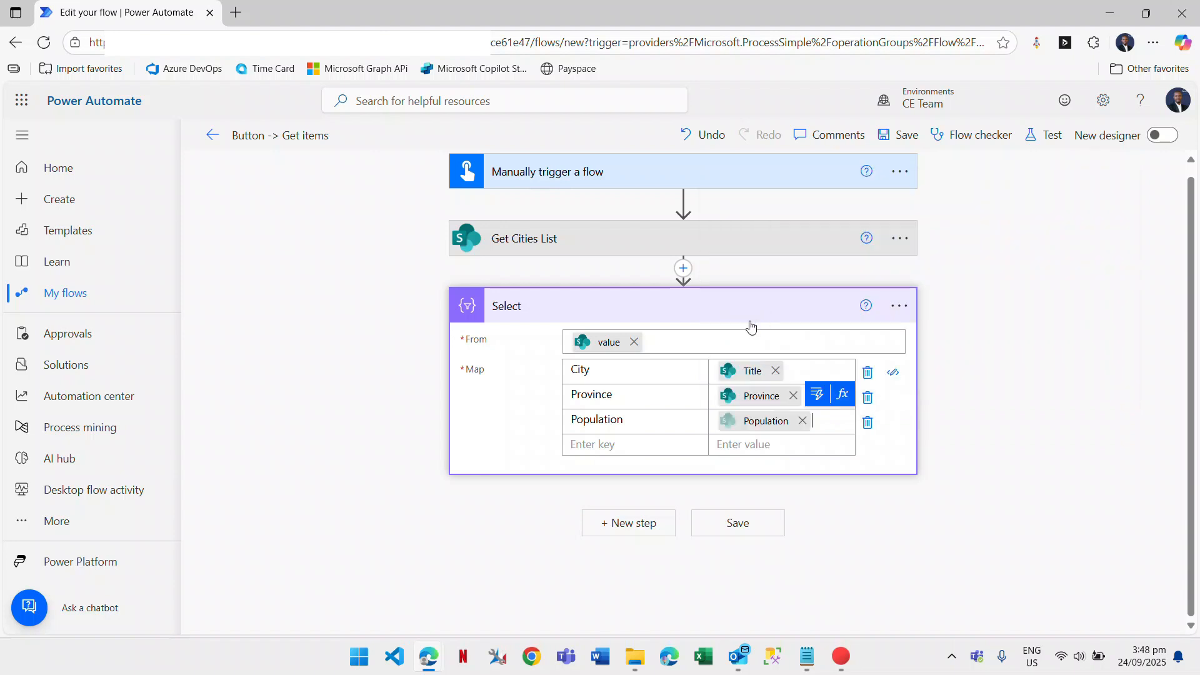
{"action": "left_click", "coordinate": [648, 451]}
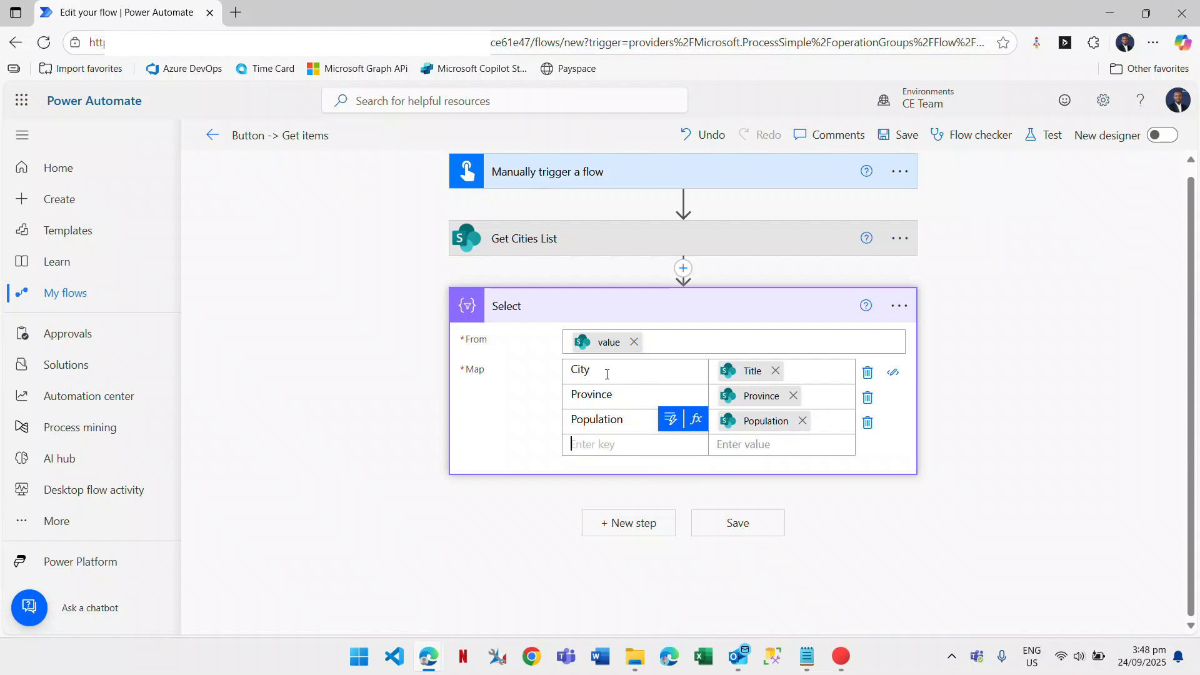
{"action": "left_click_drag", "start_coordinate": [607, 374], "coordinate": [566, 378]}
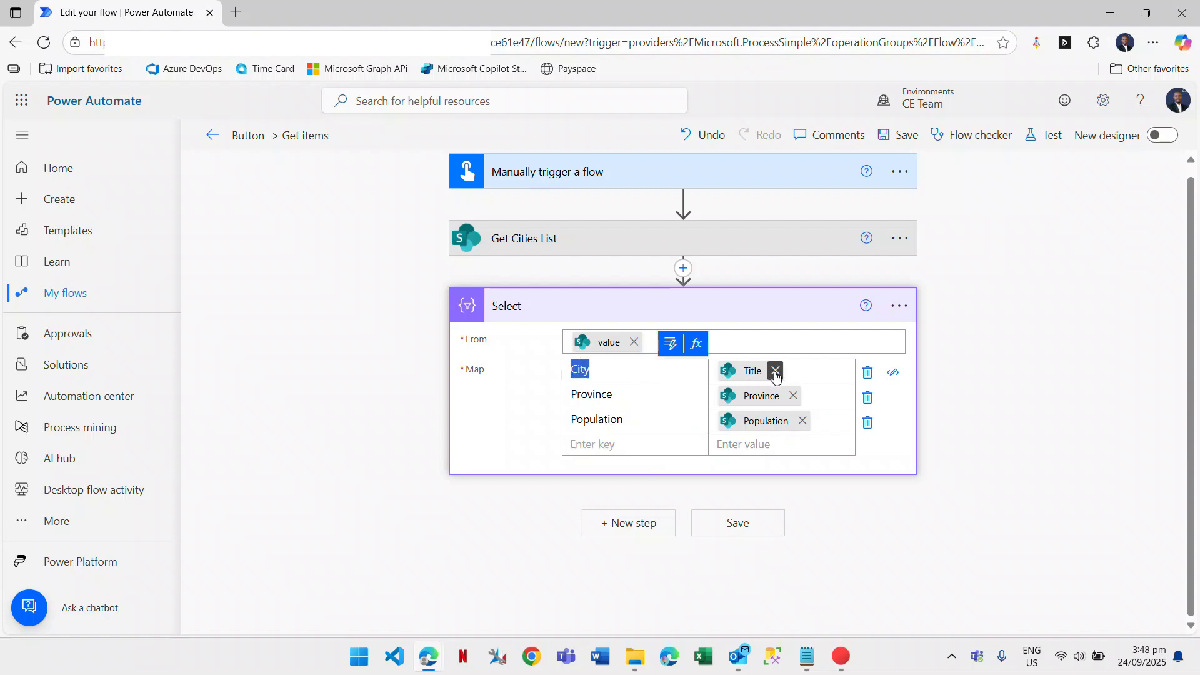
{"action": "left_click", "coordinate": [425, 660]}
Switch to the SharePoint Cities list window and open its Settings gear panel.
{"action": "left_click", "coordinate": [383, 582]}
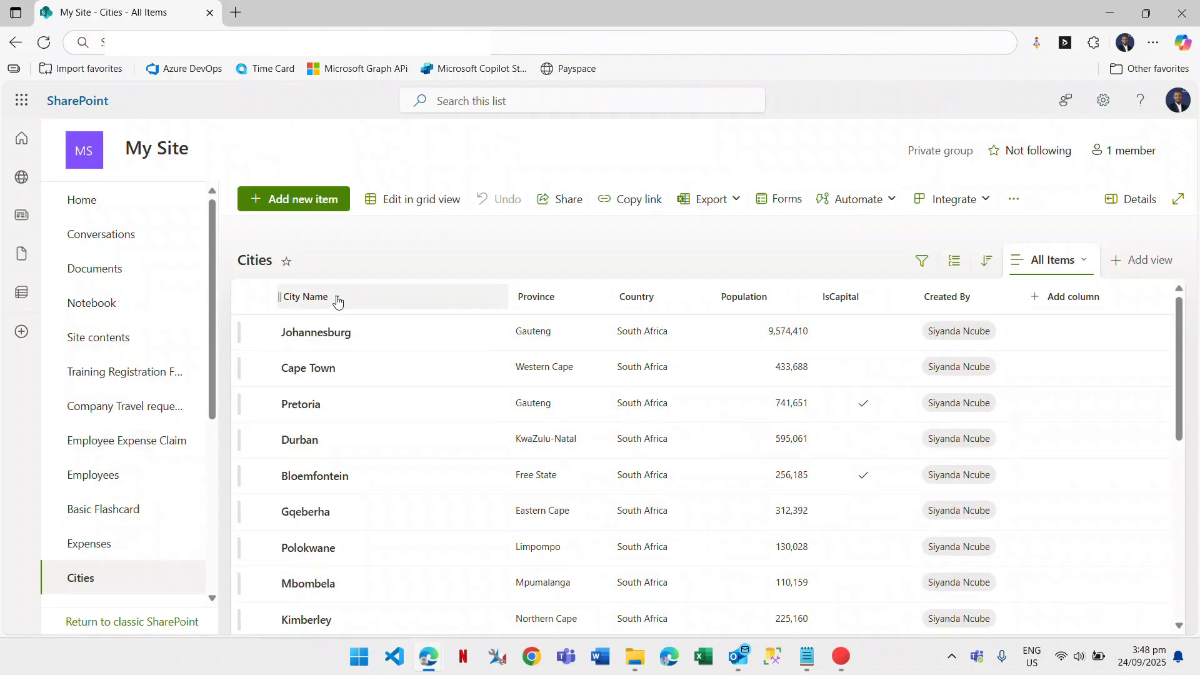
{"action": "left_click", "coordinate": [336, 301]}
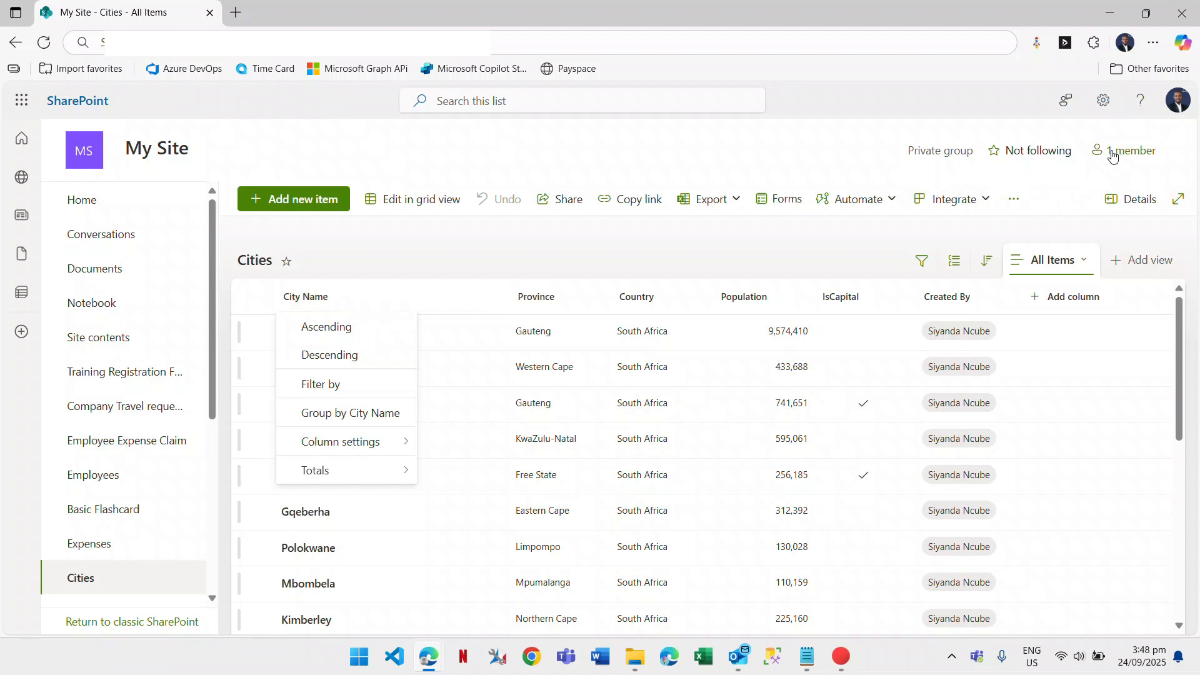
{"action": "left_click", "coordinate": [1104, 101]}
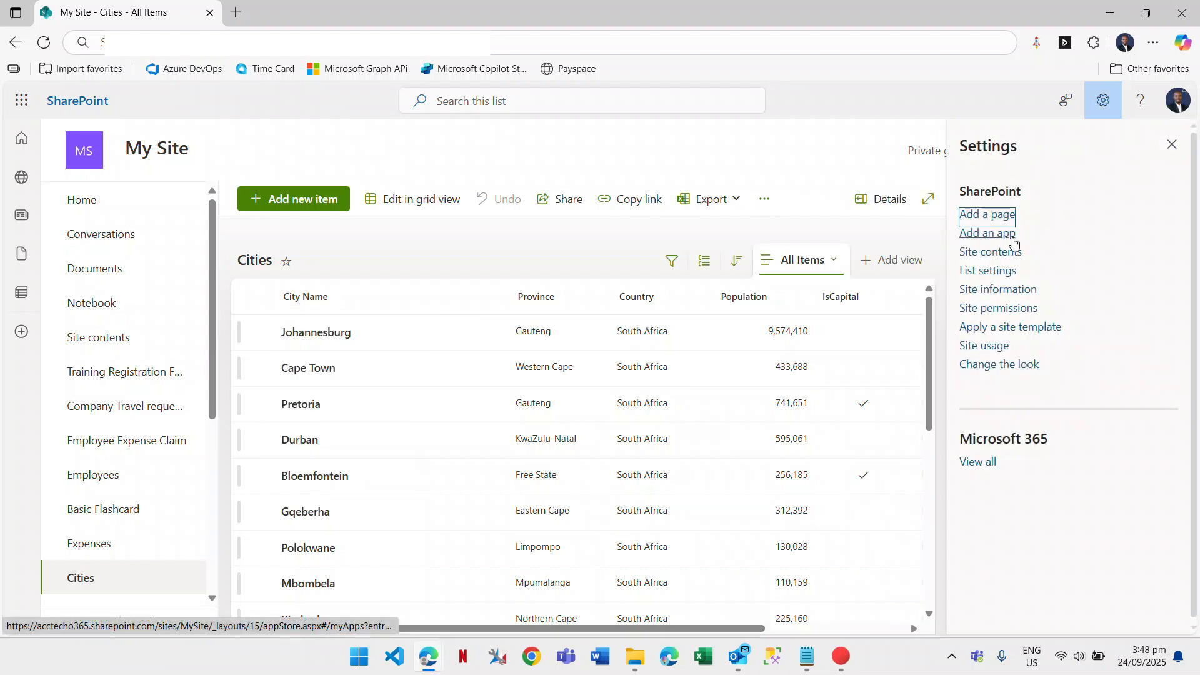
Open List settings for Cities and go to the Edit Column page for Country.
{"action": "left_click", "coordinate": [993, 273]}
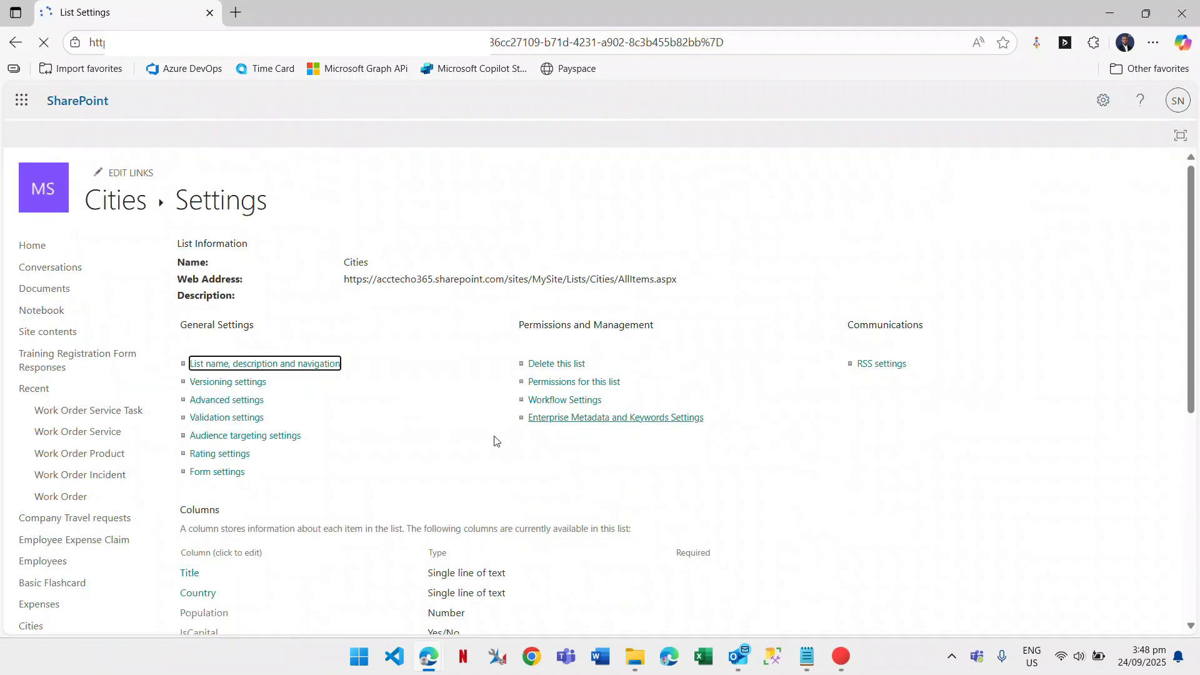
{"action": "scroll", "coordinate": [308, 453], "scroll_direction": "down", "scroll_amount": 2}
{"action": "scroll", "coordinate": [284, 436], "scroll_direction": "down", "scroll_amount": 2}
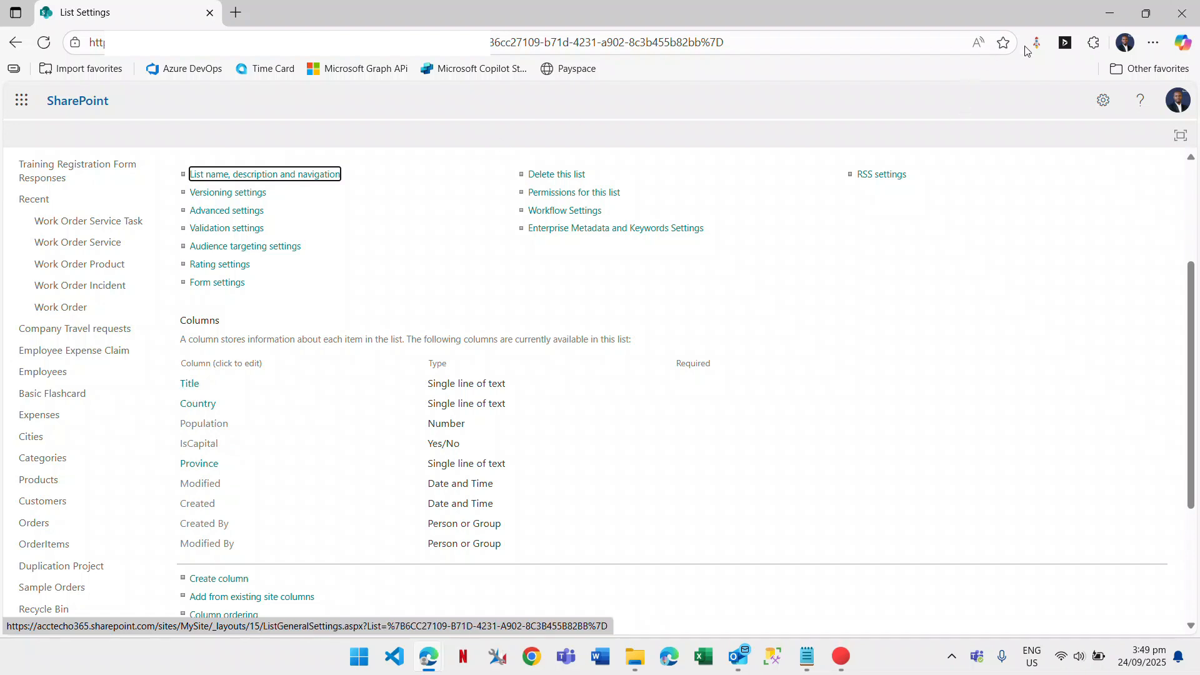
{"action": "left_click", "coordinate": [203, 410]}
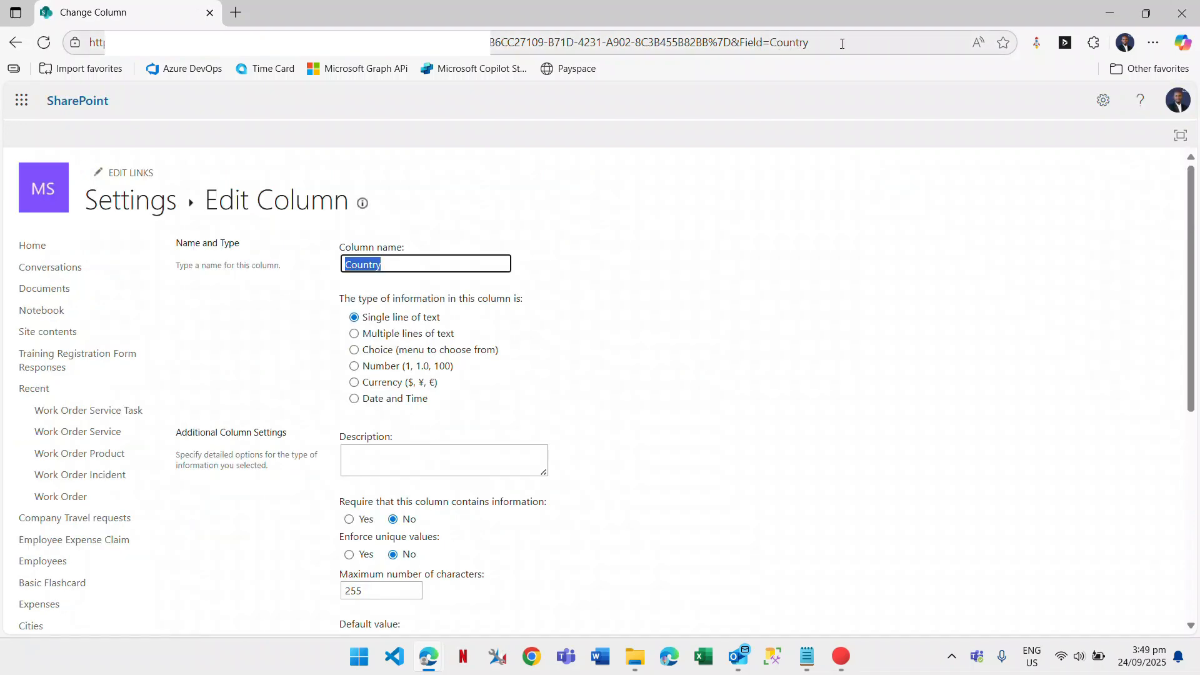
Select 'Field=Country' in the address bar, then minimize SharePoint to return to the flow.
{"action": "left_click_drag", "start_coordinate": [841, 43], "coordinate": [789, 44]}
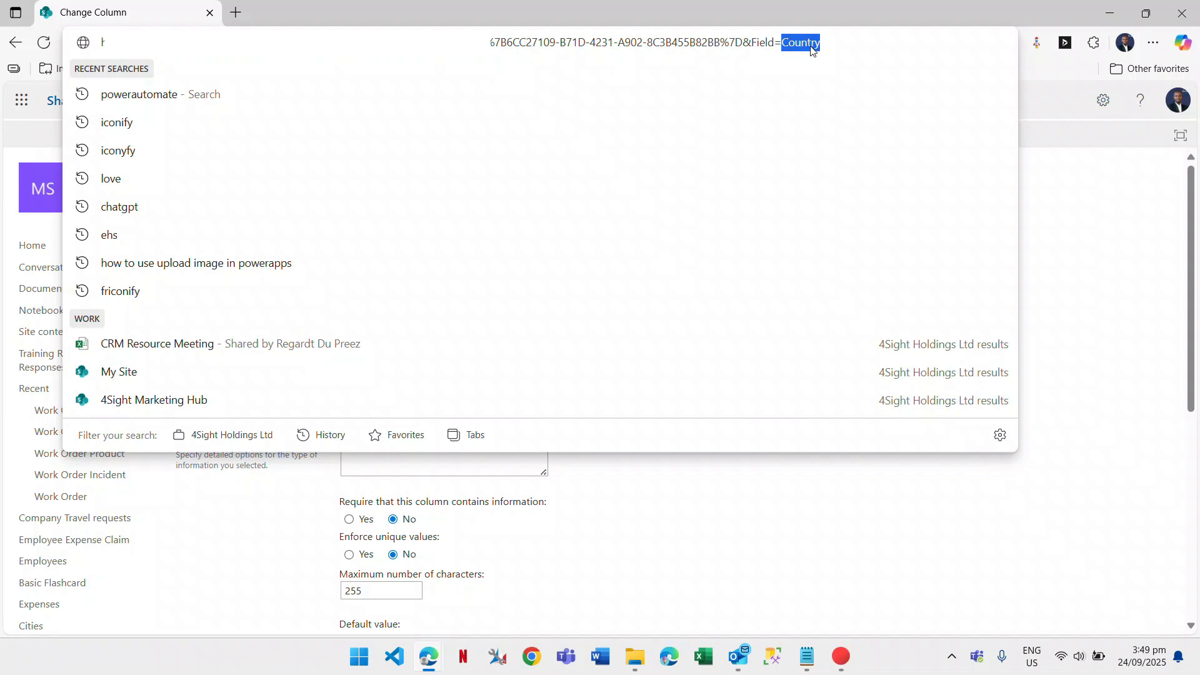
{"action": "left_click", "coordinate": [1106, 13]}
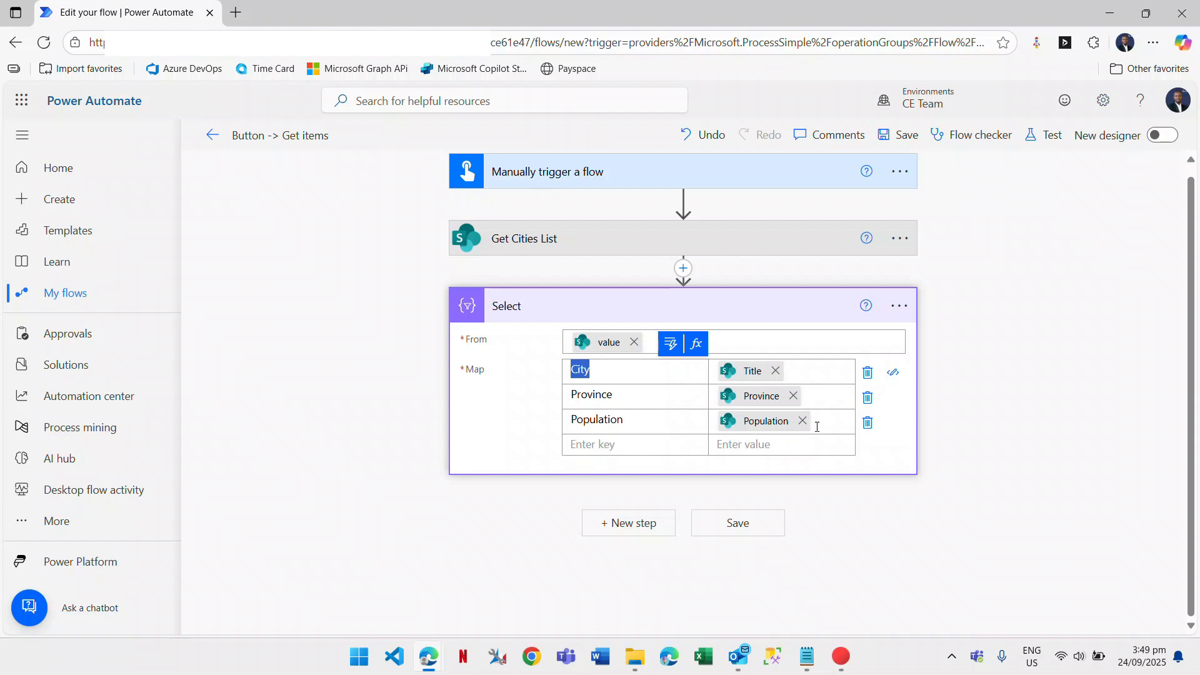
Rename the Select step to 'Select Columns' and add a new step after it.
{"action": "left_click", "coordinate": [816, 314]}
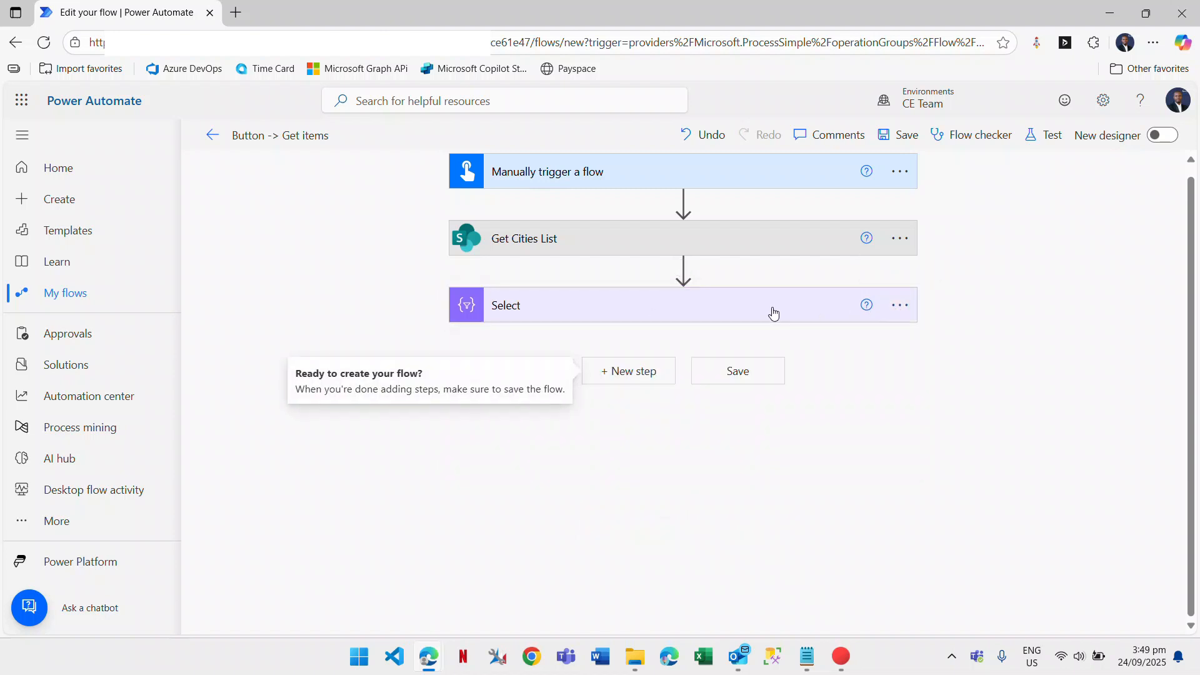
{"action": "left_click", "coordinate": [900, 305]}
{"action": "left_click", "coordinate": [978, 353]}
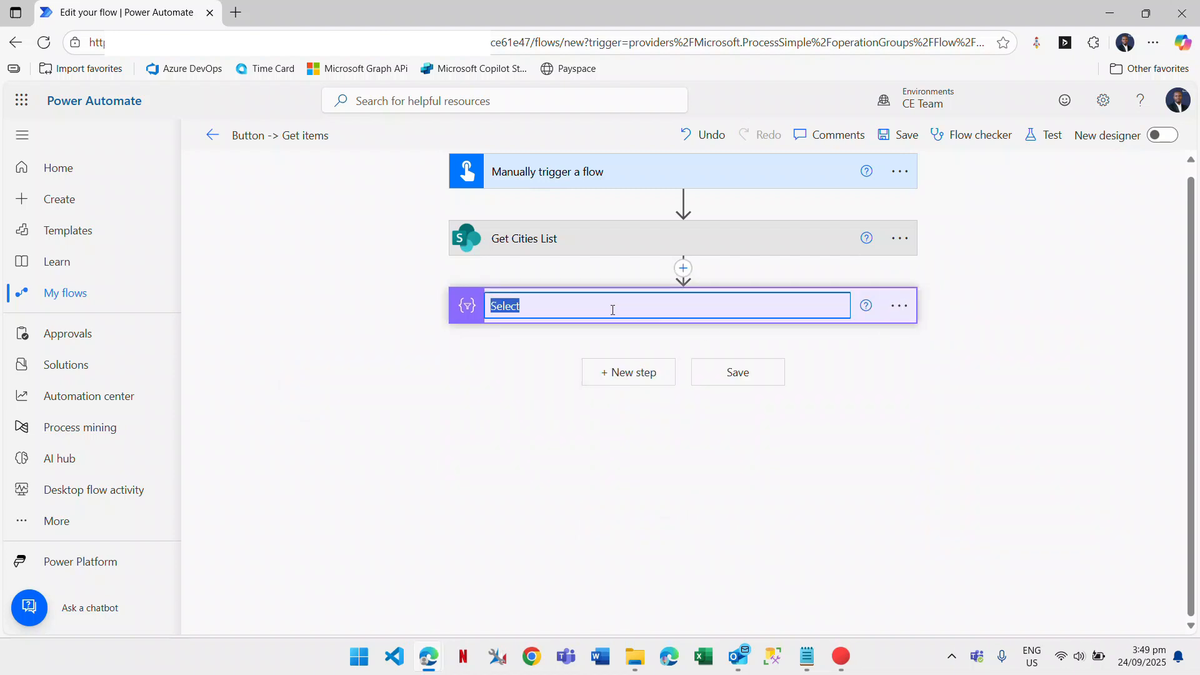
{"action": "left_click", "coordinate": [604, 307]}
{"action": "type", "text": "Columns"}
{"action": "key", "text": "Return"}
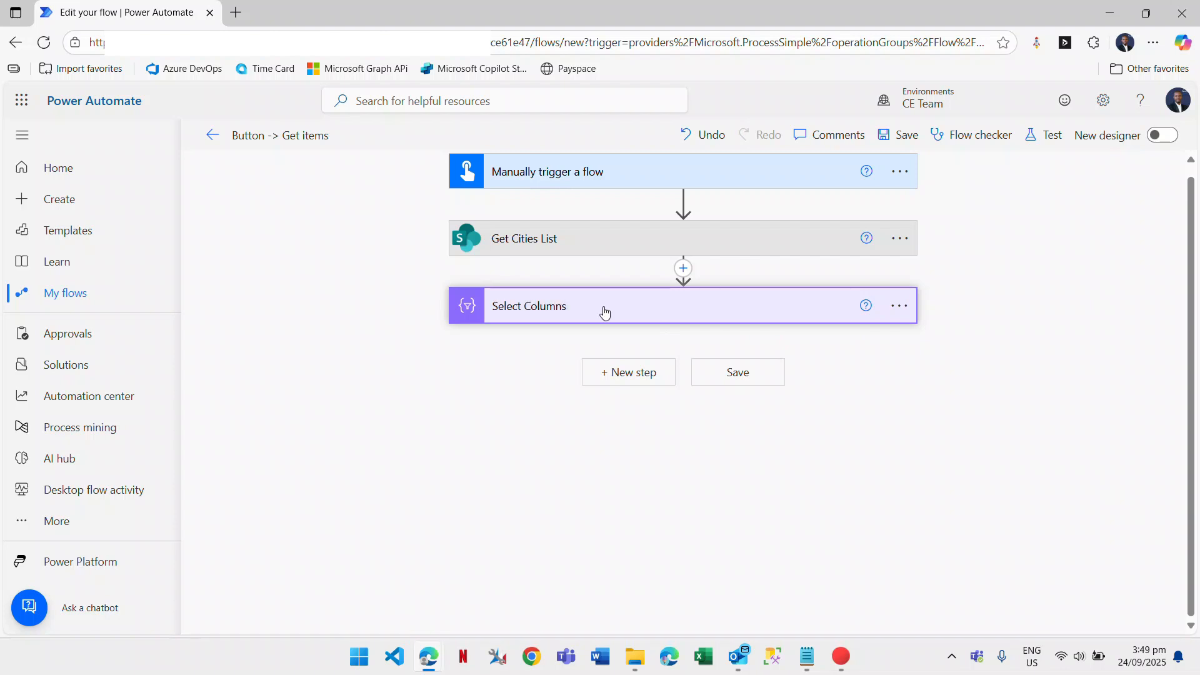
{"action": "left_click", "coordinate": [629, 372]}
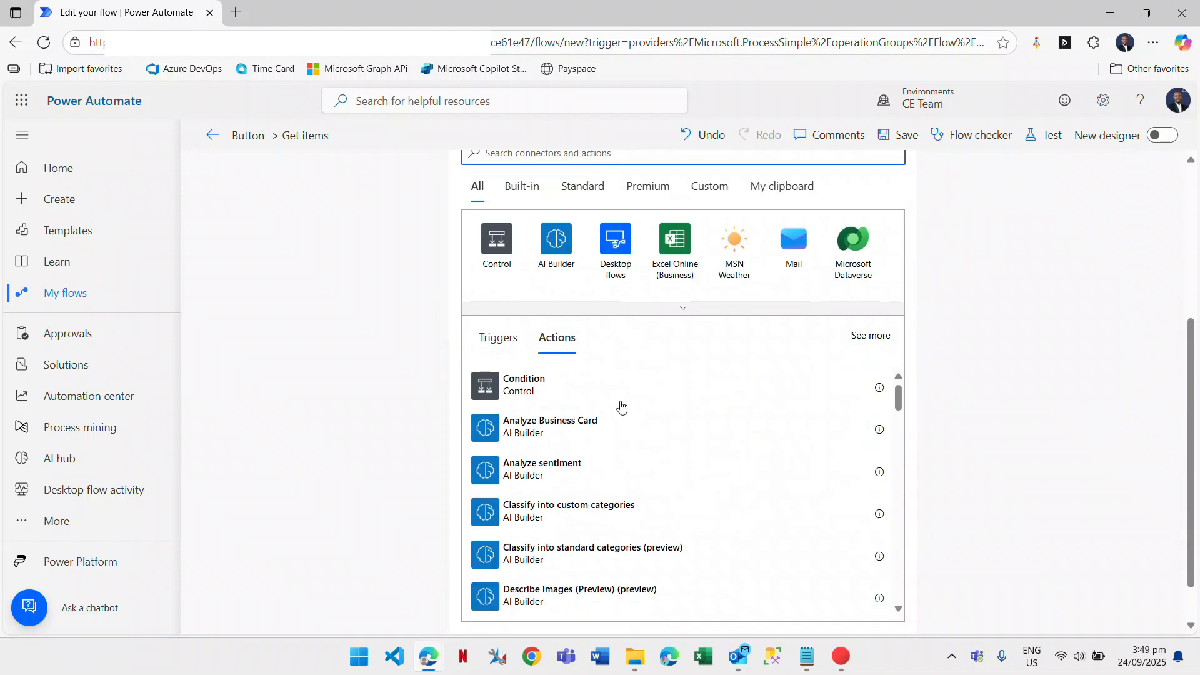
Search for the HTML table operation and add Data Operation's Create HTML table action.
{"action": "scroll", "coordinate": [621, 407], "scroll_direction": "up", "scroll_amount": 4}
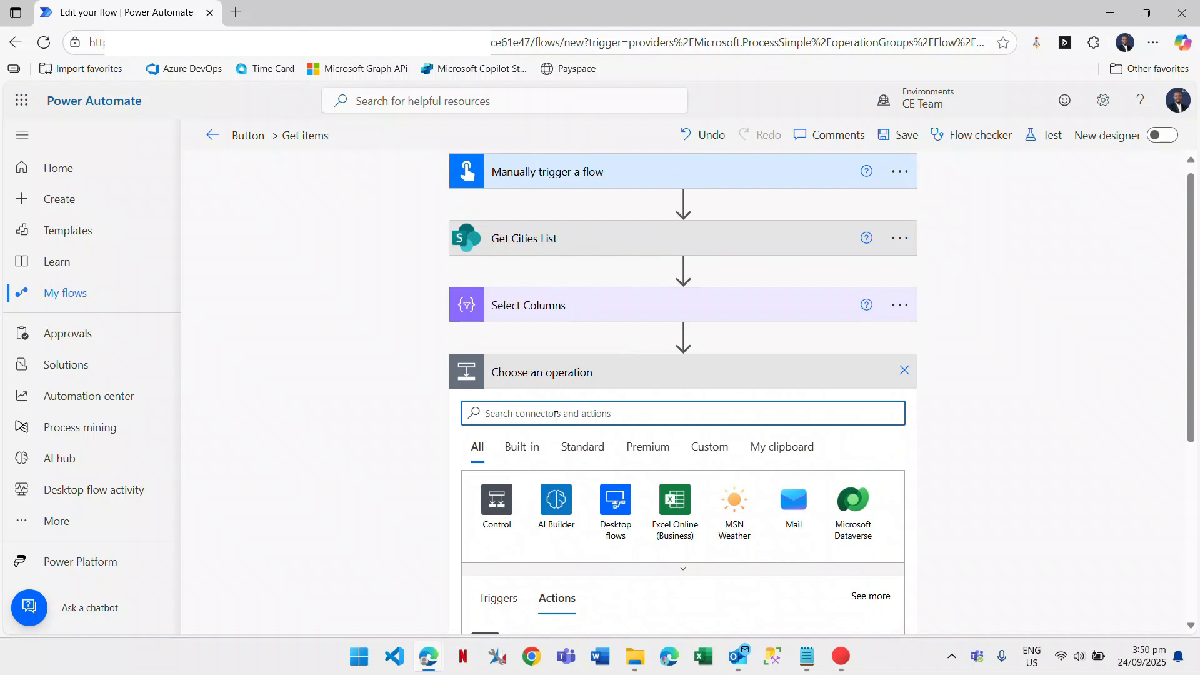
{"action": "type", "text": "ht"}
{"action": "key", "text": "BackSpace"}
{"action": "type", "text": "cre"}
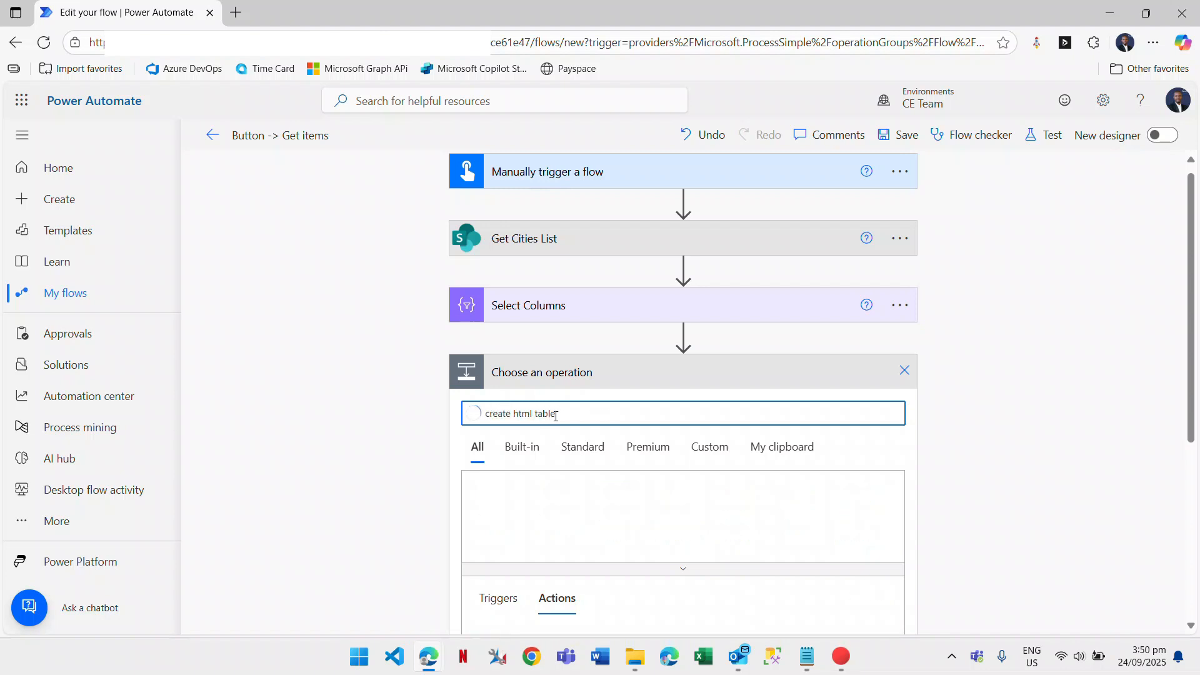
{"action": "scroll", "coordinate": [557, 415], "scroll_direction": "down", "scroll_amount": 3}
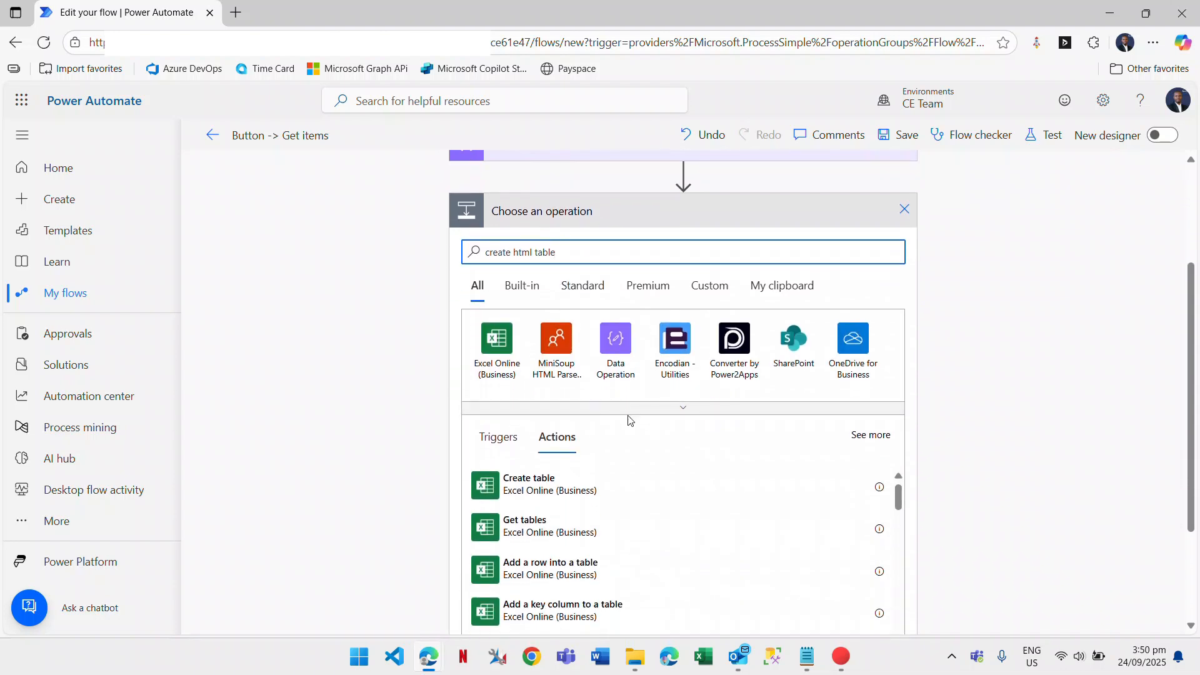
{"action": "scroll", "coordinate": [549, 356], "scroll_direction": "down", "scroll_amount": 2}
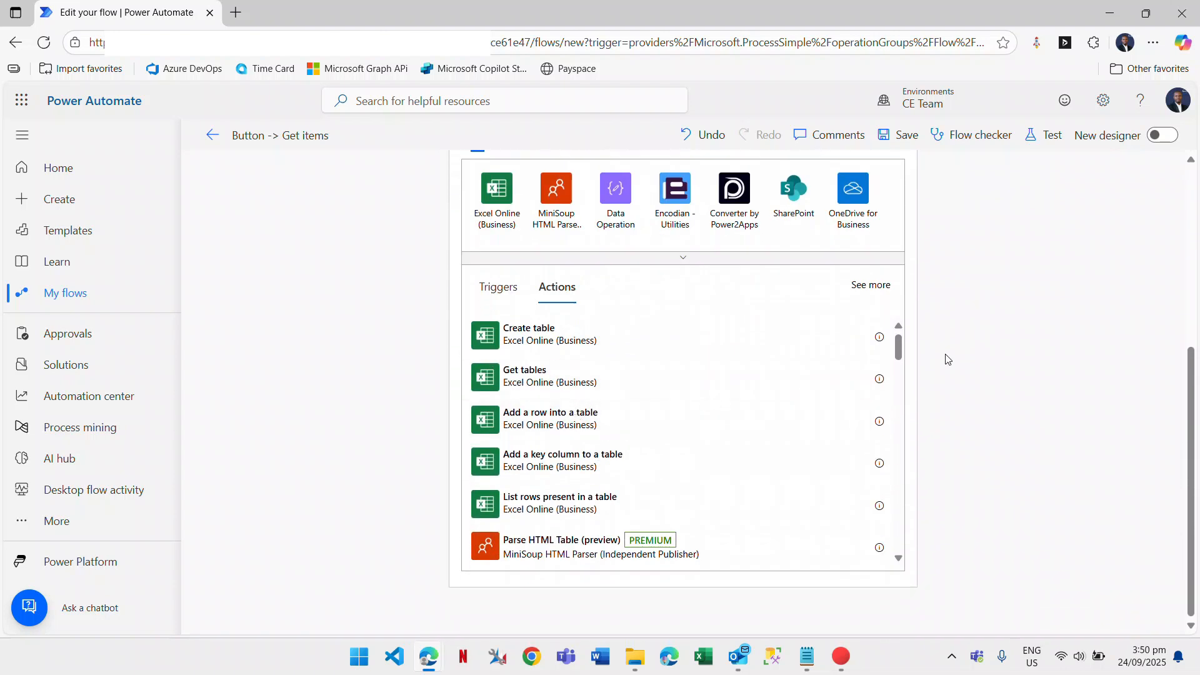
{"action": "left_click_drag", "start_coordinate": [902, 351], "coordinate": [902, 364]}
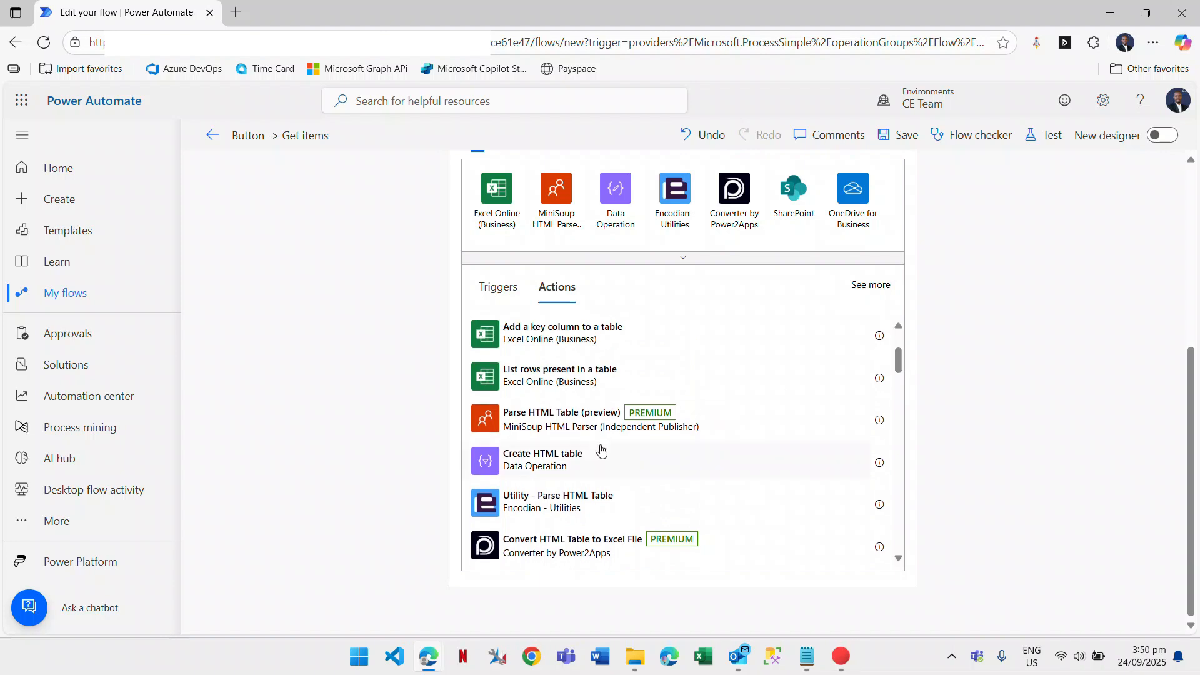
{"action": "left_click", "coordinate": [568, 469]}
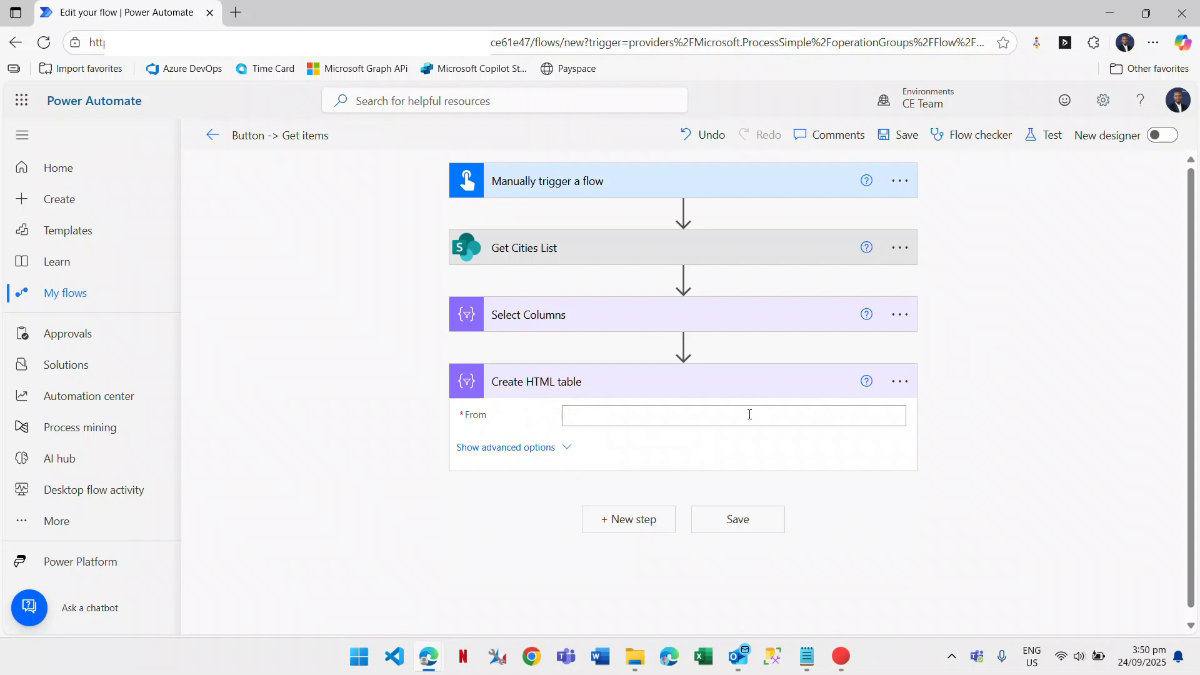
Set Create HTML table's From to the Select Columns Output with Automatic columns, then collapse it.
{"action": "left_click", "coordinate": [610, 417]}
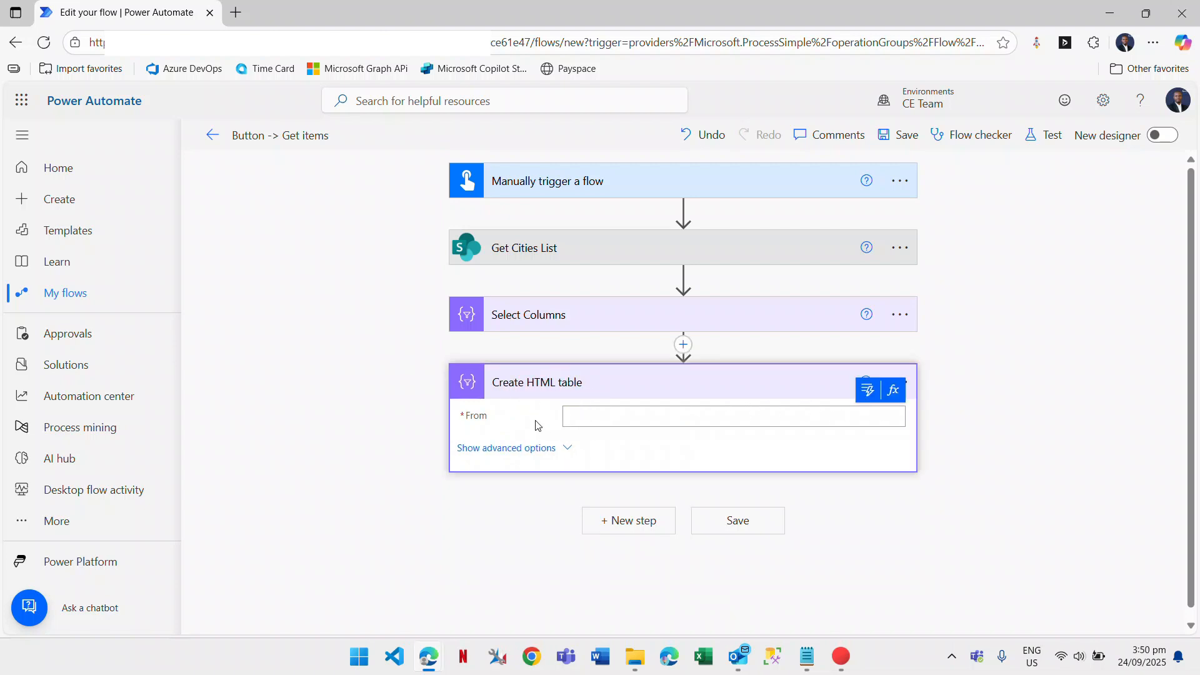
{"action": "left_click", "coordinate": [865, 391]}
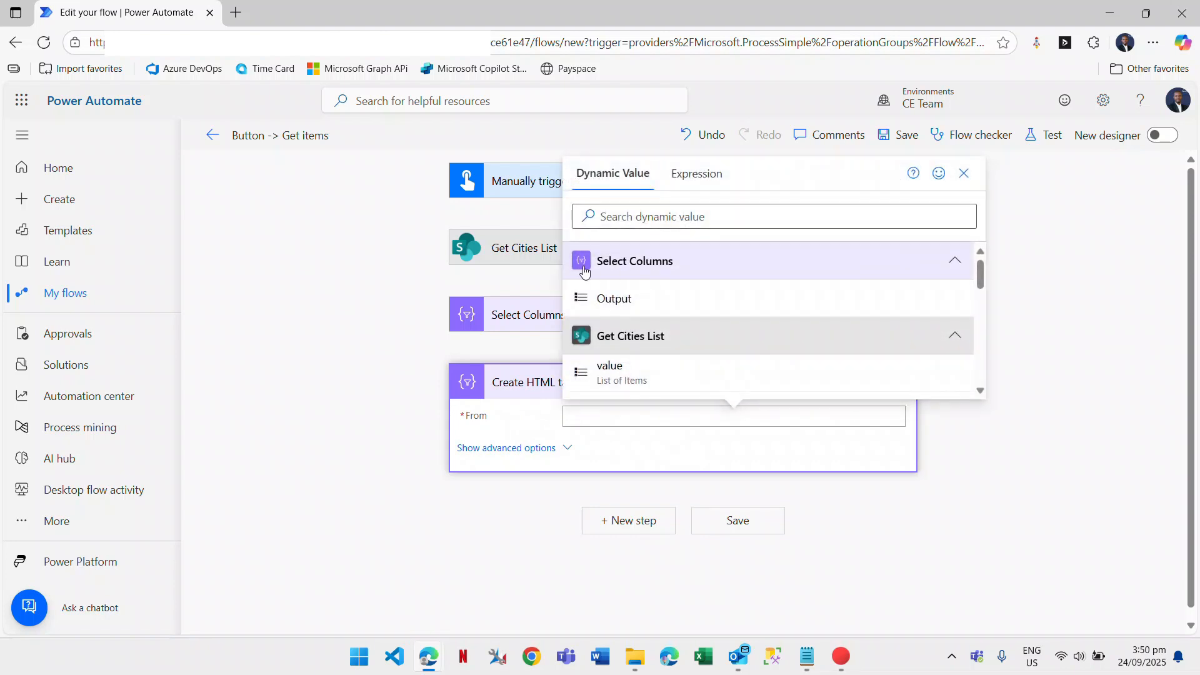
{"action": "left_click", "coordinate": [616, 300]}
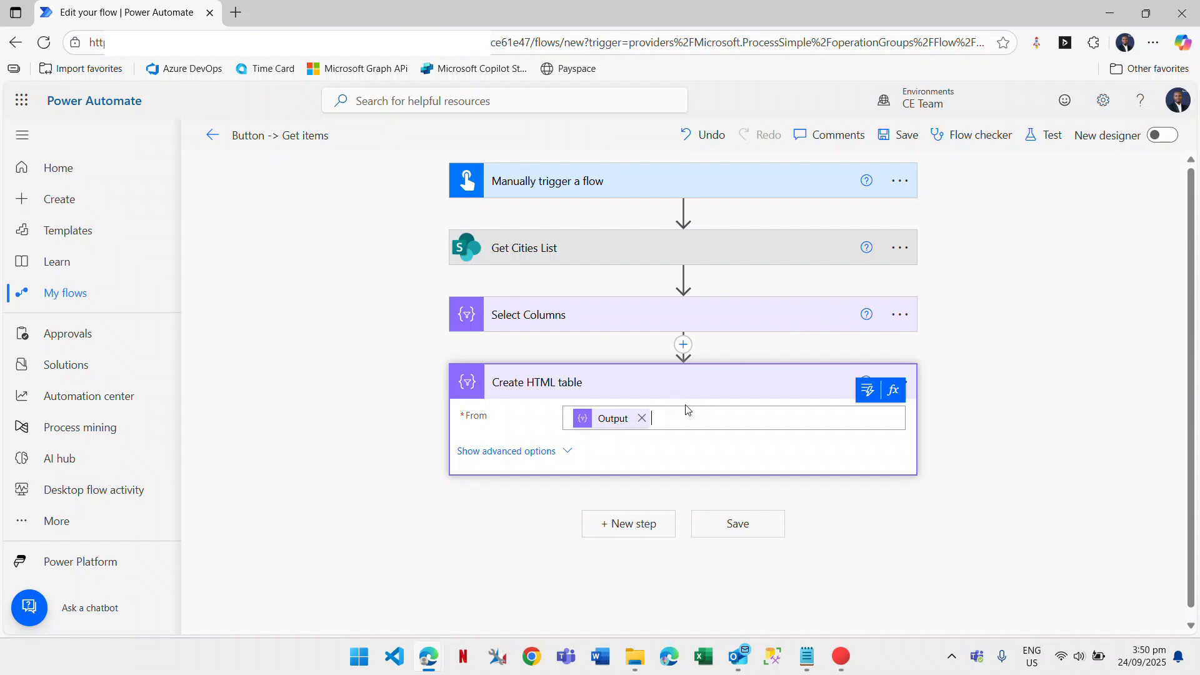
{"action": "left_click", "coordinate": [512, 453]}
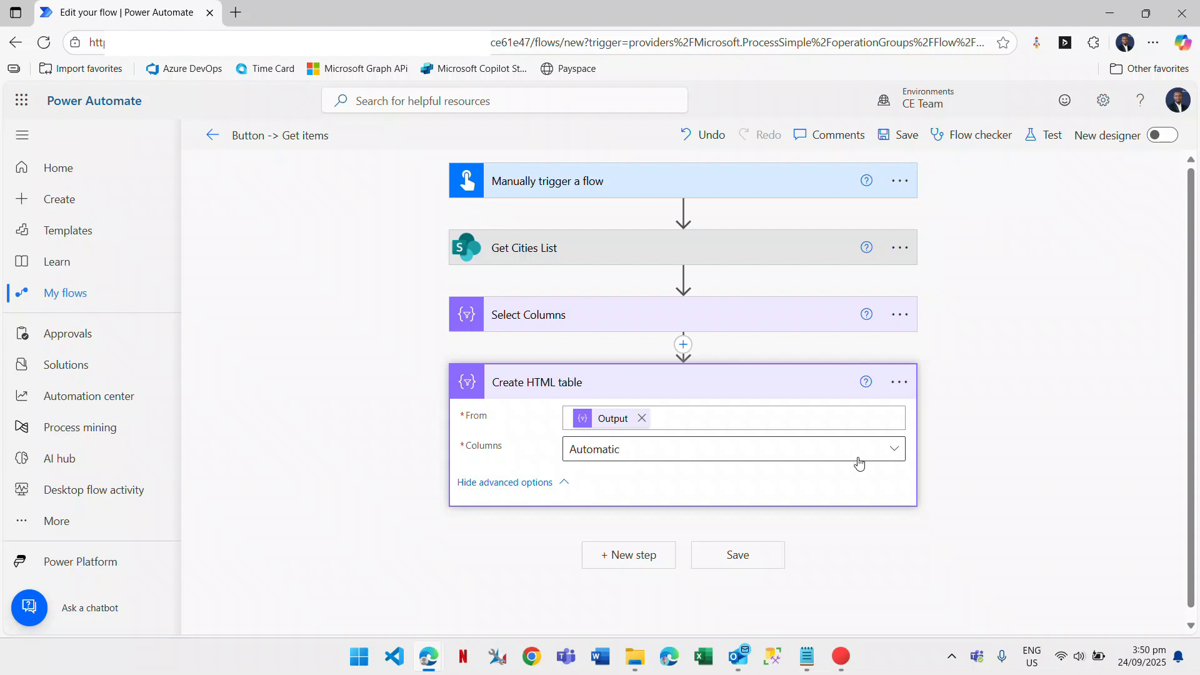
{"action": "left_click", "coordinate": [895, 449]}
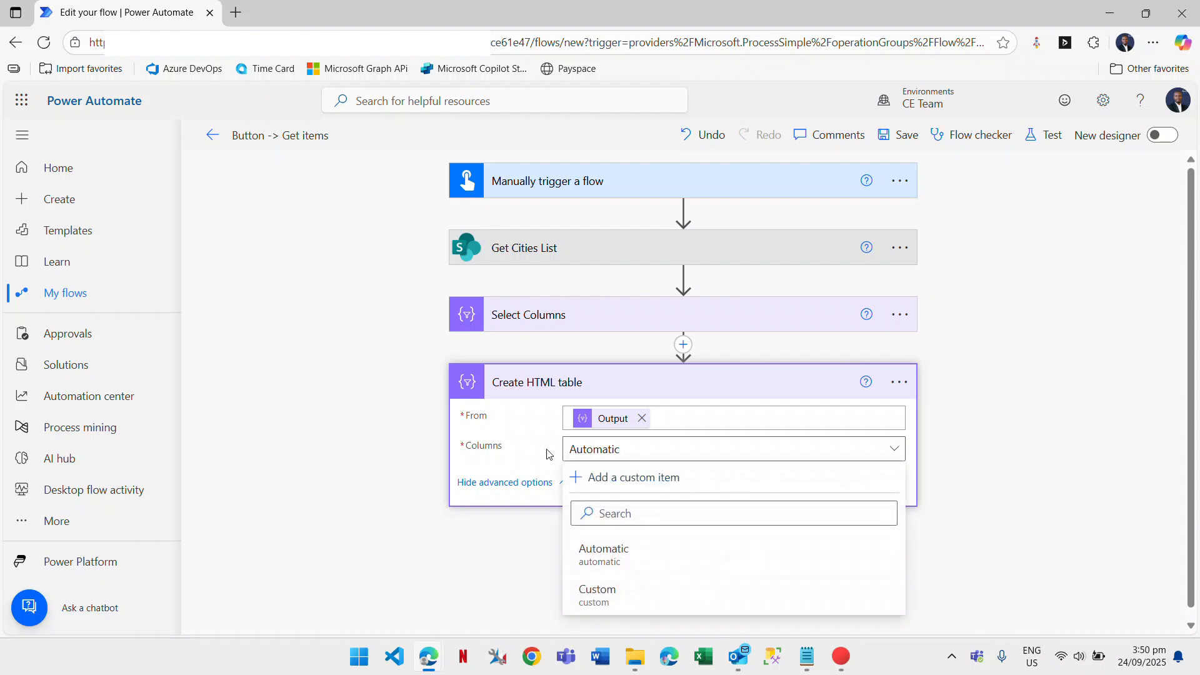
{"action": "left_click", "coordinate": [599, 453]}
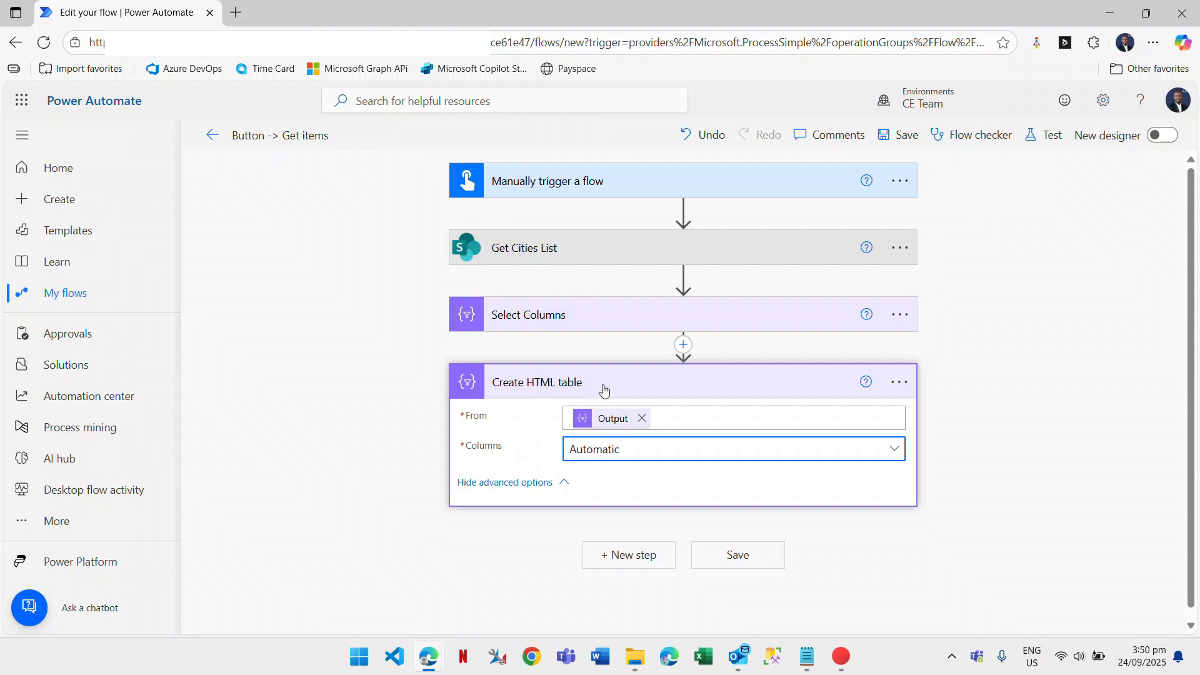
{"action": "left_click", "coordinate": [600, 388]}
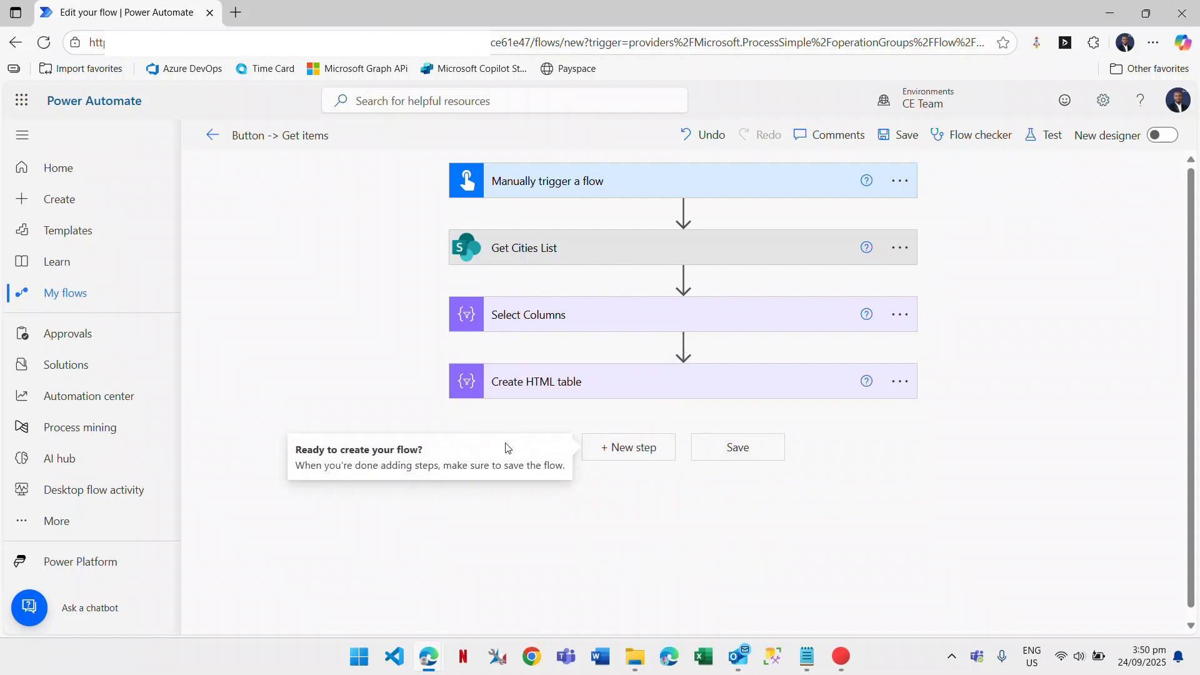
{"action": "left_click", "coordinate": [624, 504]}
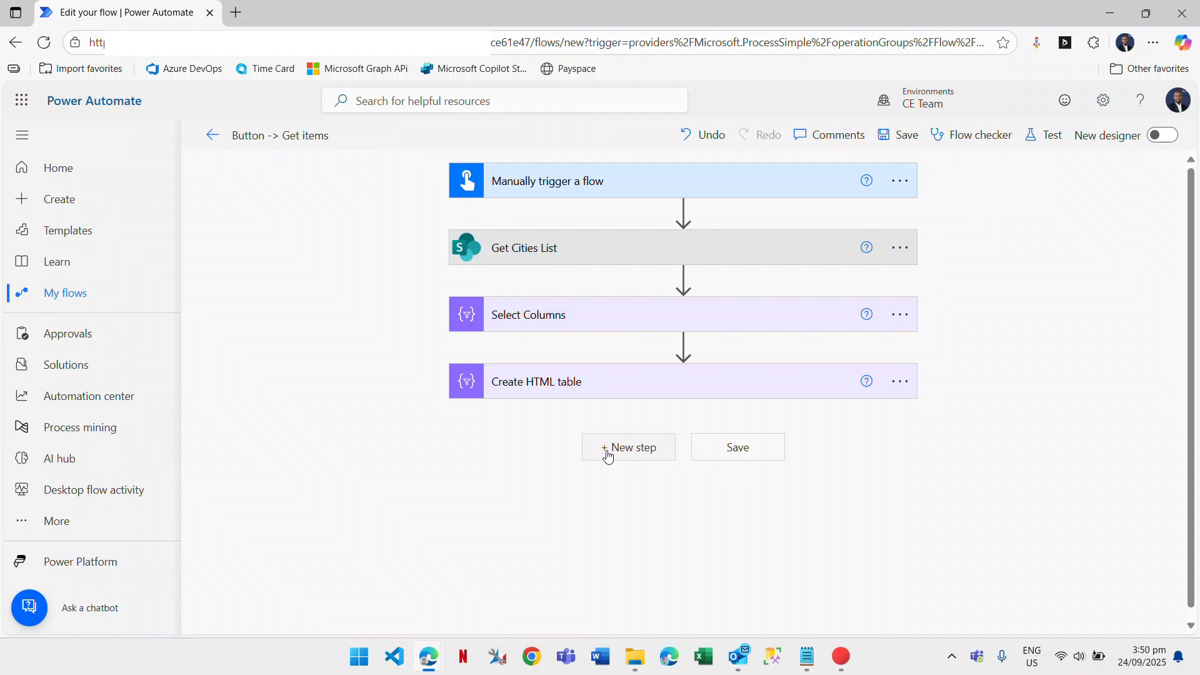
Search 'compose' and add a Compose action after Create HTML table.
{"action": "left_click", "coordinate": [622, 448]}
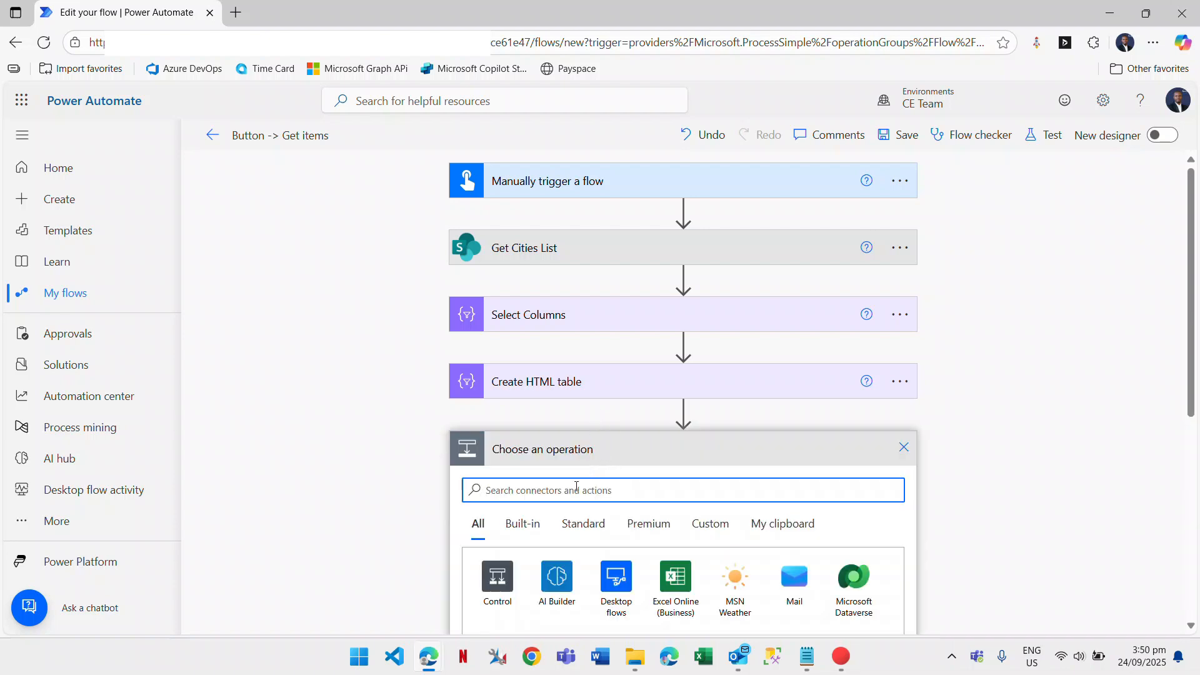
{"action": "type", "text": "compose"}
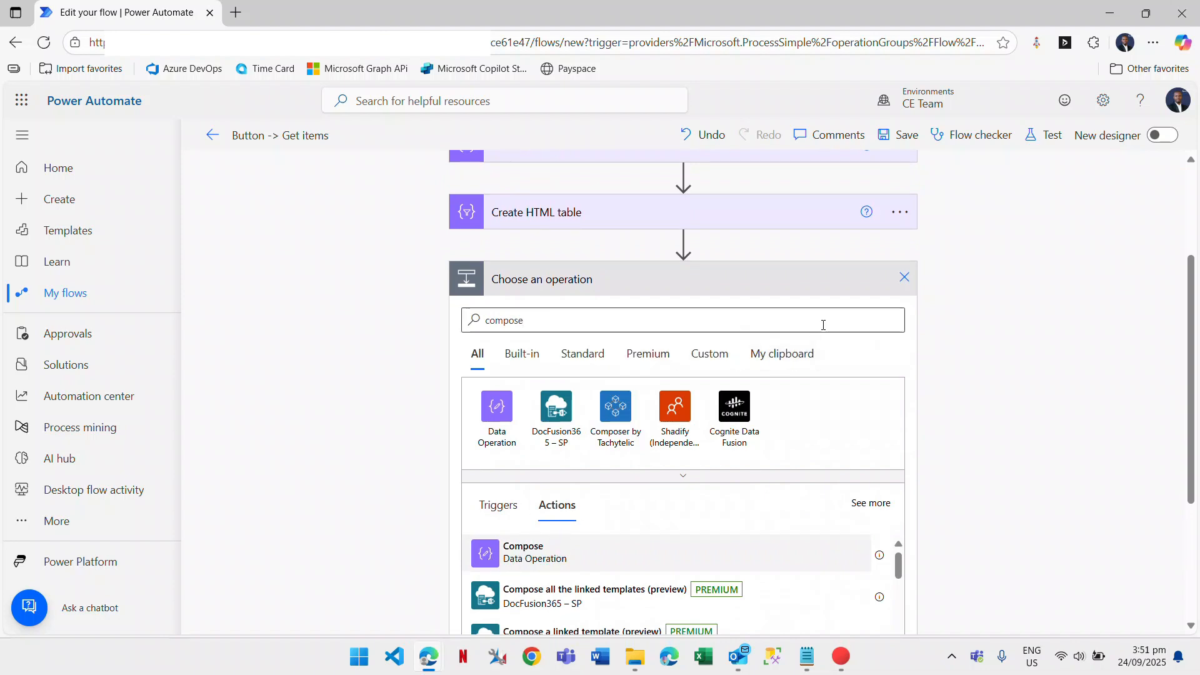
{"action": "left_click", "coordinate": [547, 552]}
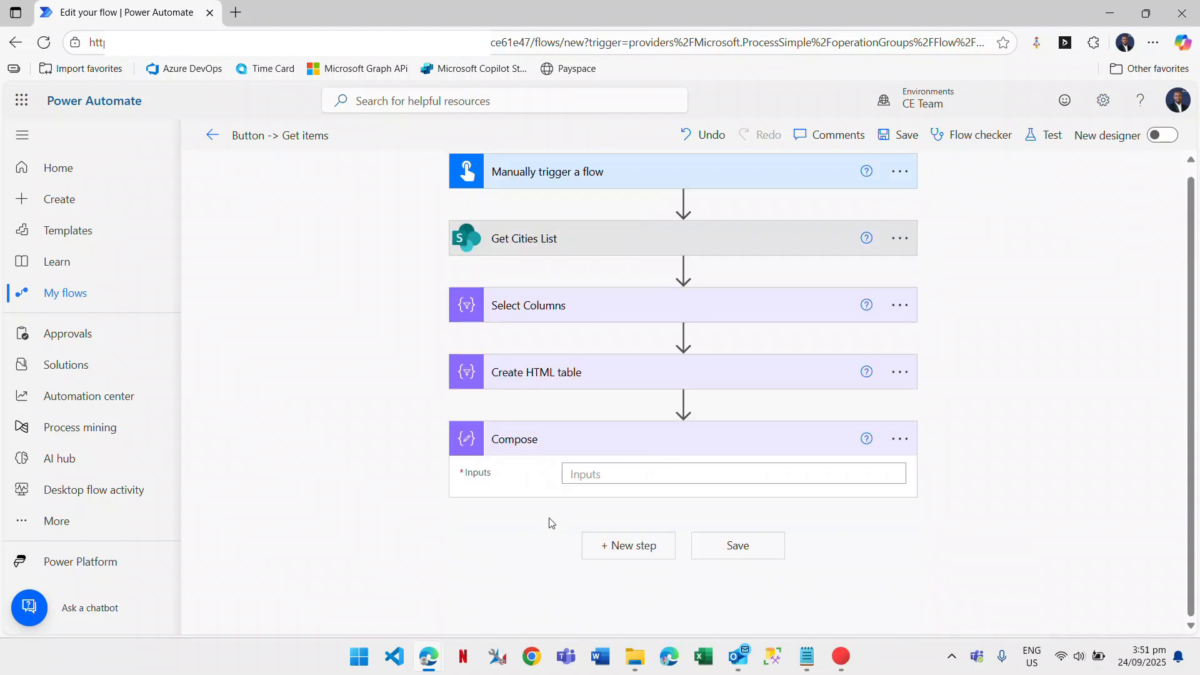
Rename the Compose step to 'Compose: Css Styling' and bring up the Notepad CSS file.
{"action": "left_click", "coordinate": [899, 439]}
{"action": "left_click", "coordinate": [983, 448]}
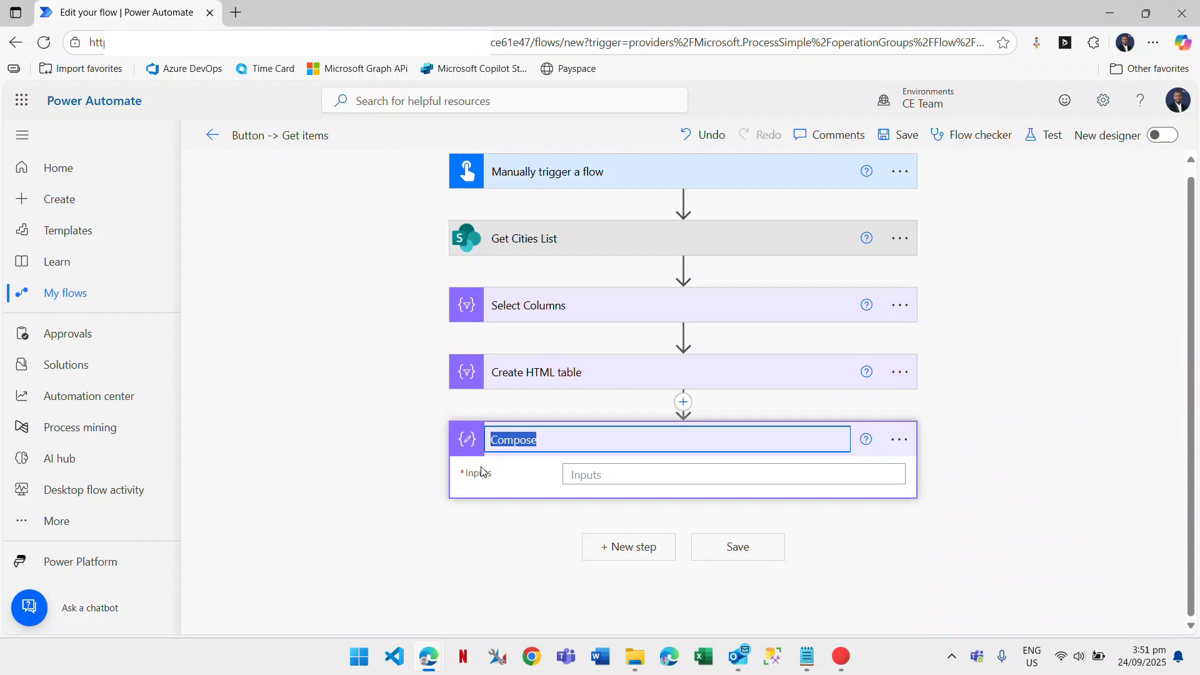
{"action": "left_click", "coordinate": [540, 438]}
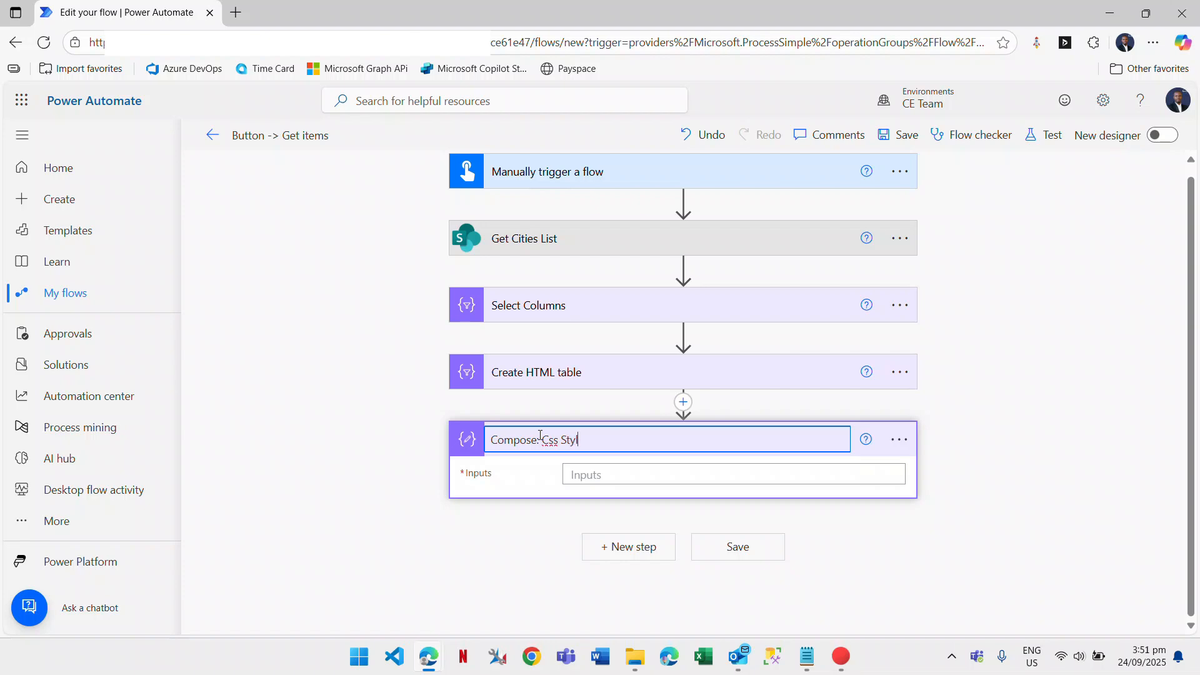
{"action": "key", "text": "Return"}
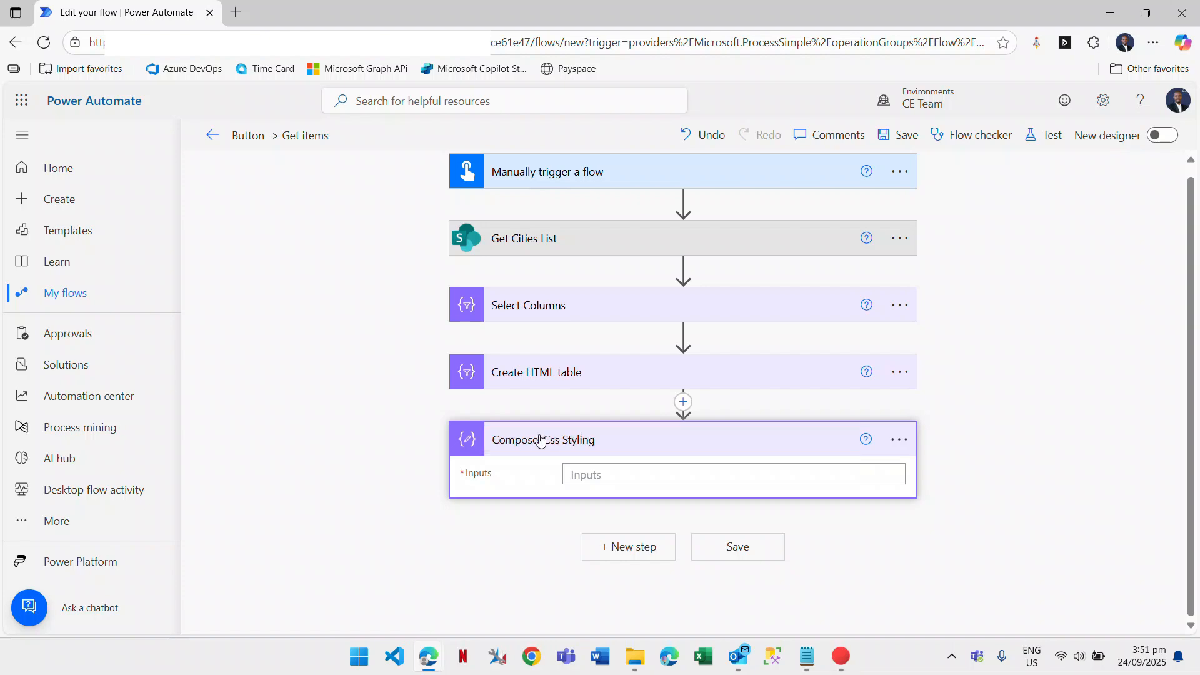
{"action": "left_click", "coordinate": [808, 657]}
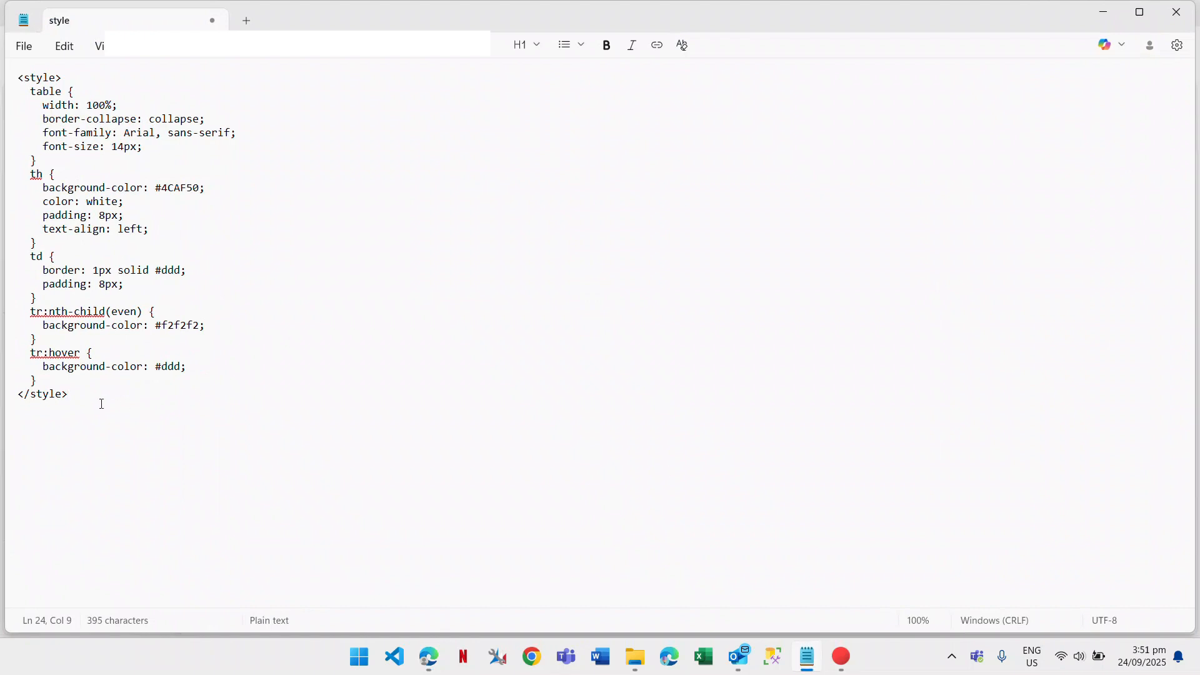
Select and copy the whole CSS style block in Notepad, then return to the Compose Inputs.
{"action": "left_click_drag", "start_coordinate": [102, 404], "coordinate": [3, 33]}
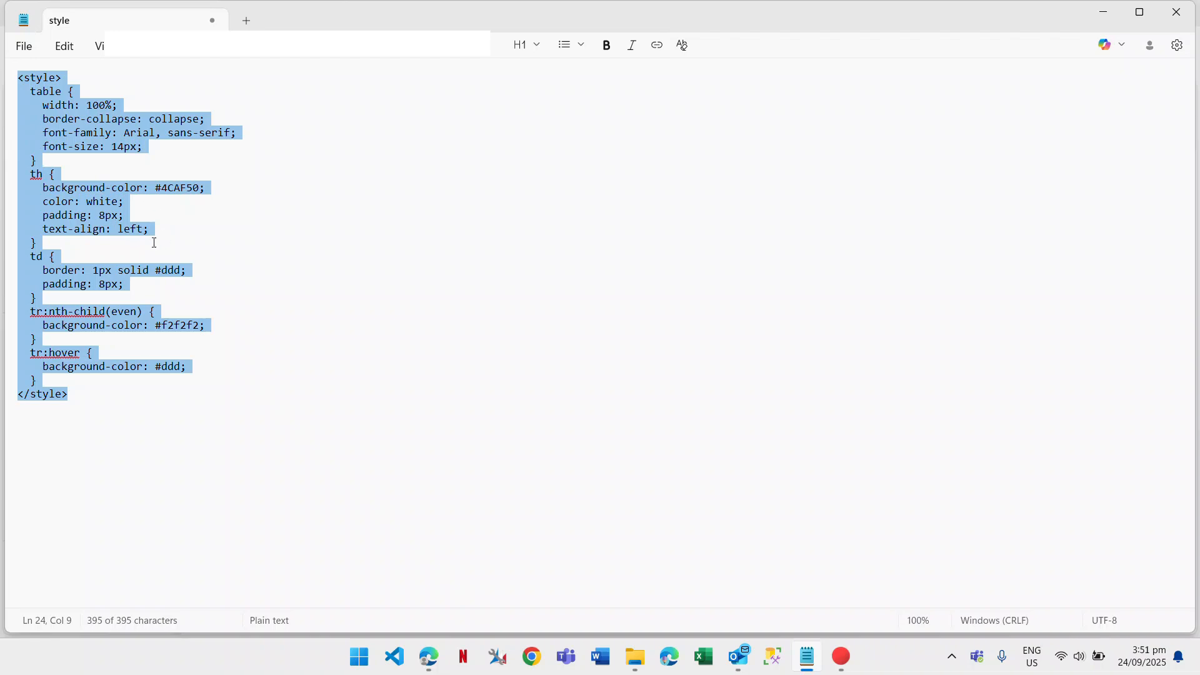
{"action": "left_click", "coordinate": [1101, 6]}
{"action": "left_click", "coordinate": [618, 477]}
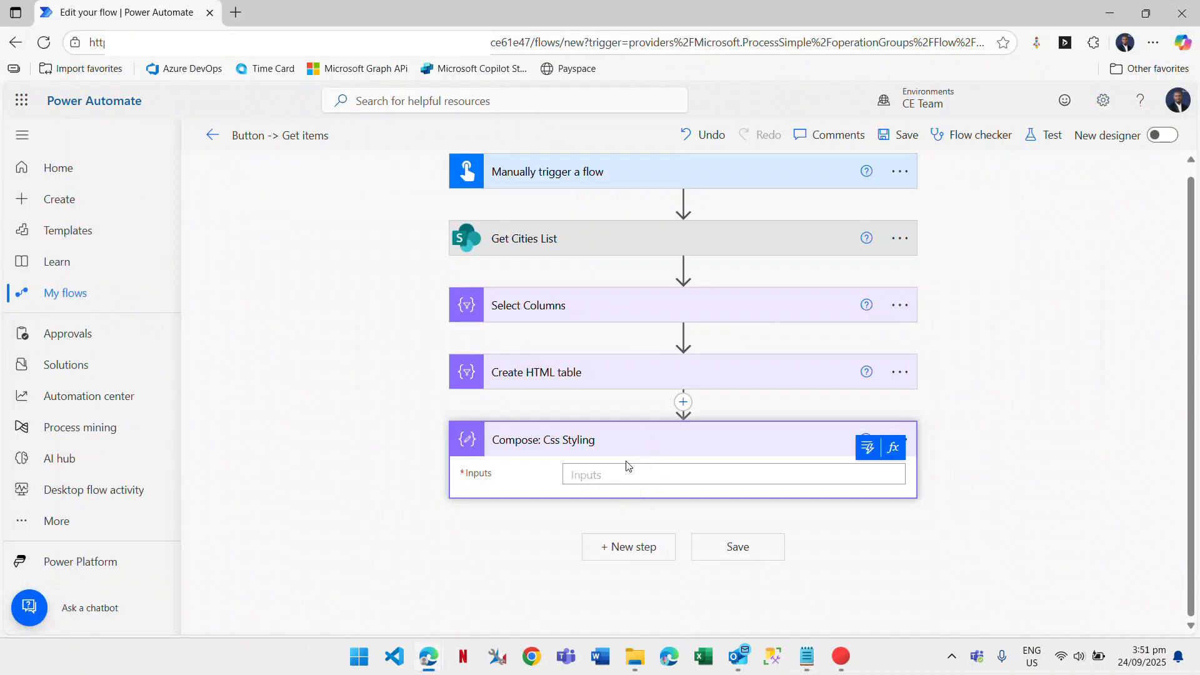
Paste the CSS style block into the Compose Inputs and start a new line after </style>.
{"action": "key", "text": "ctrl+v"}
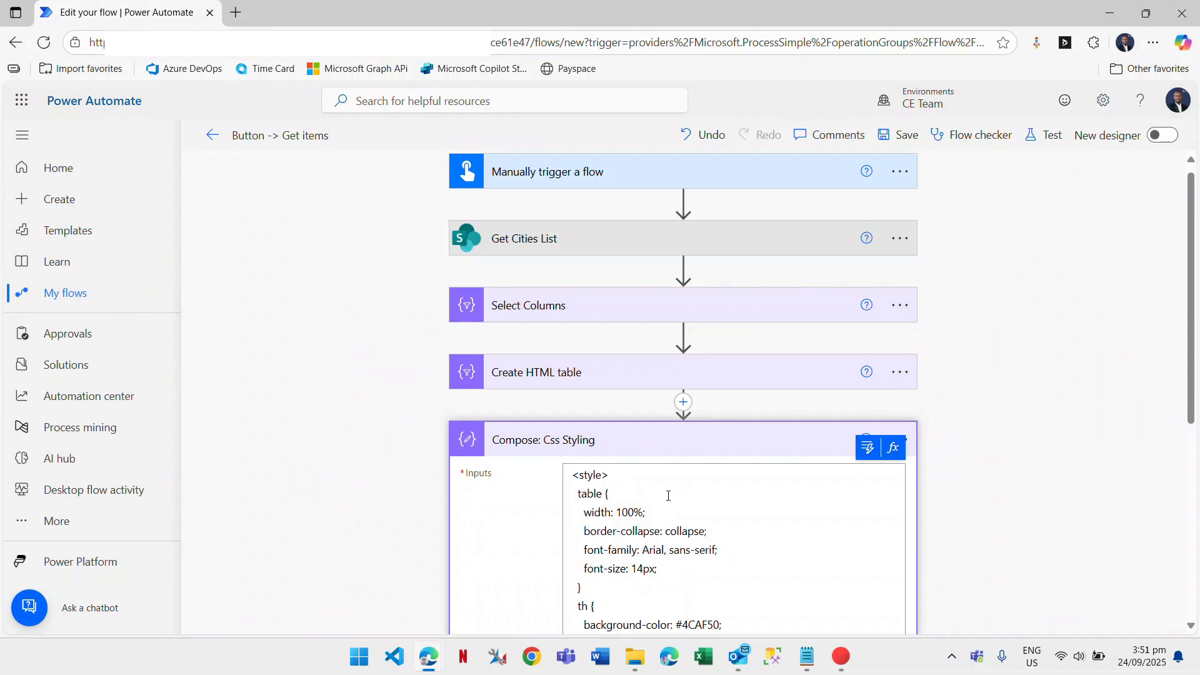
{"action": "left_click", "coordinate": [610, 444]}
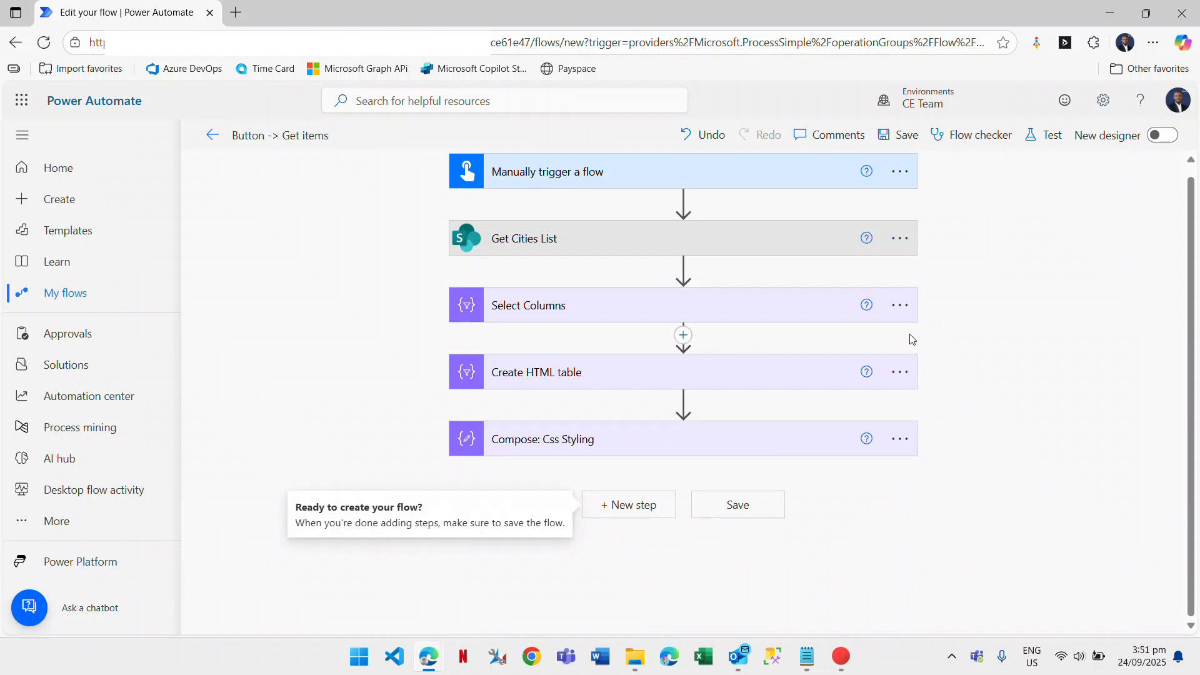
{"action": "left_click", "coordinate": [570, 441]}
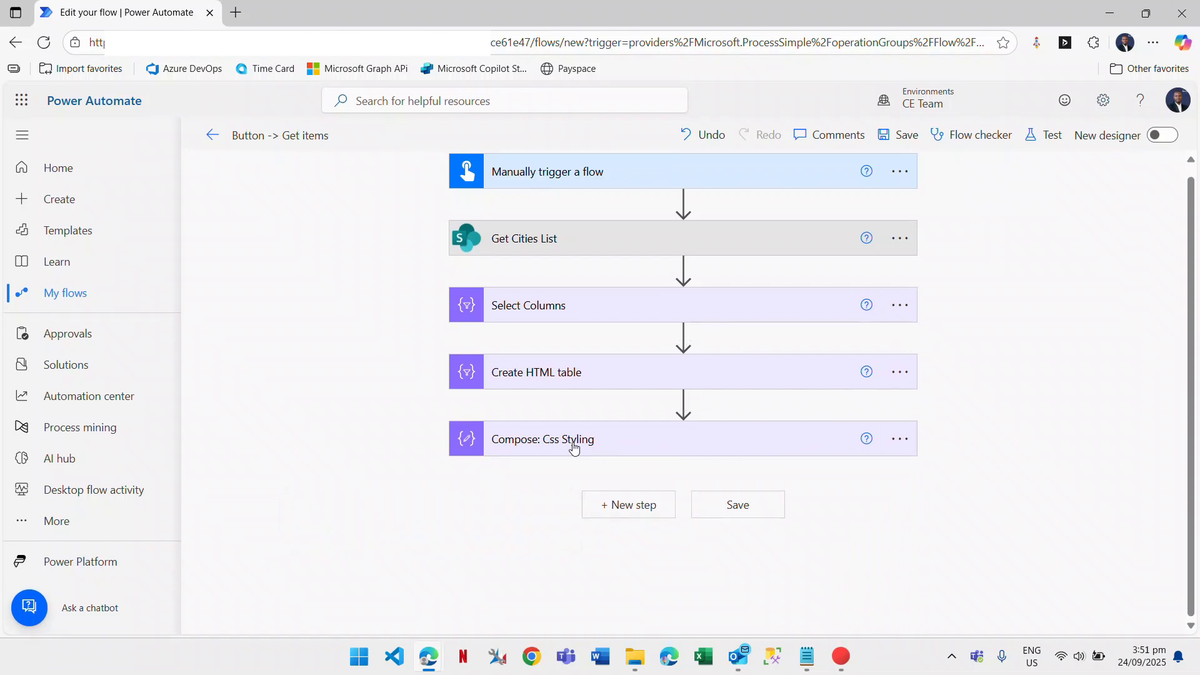
{"action": "scroll", "coordinate": [691, 502], "scroll_direction": "down", "scroll_amount": 5}
{"action": "left_click", "coordinate": [633, 536]}
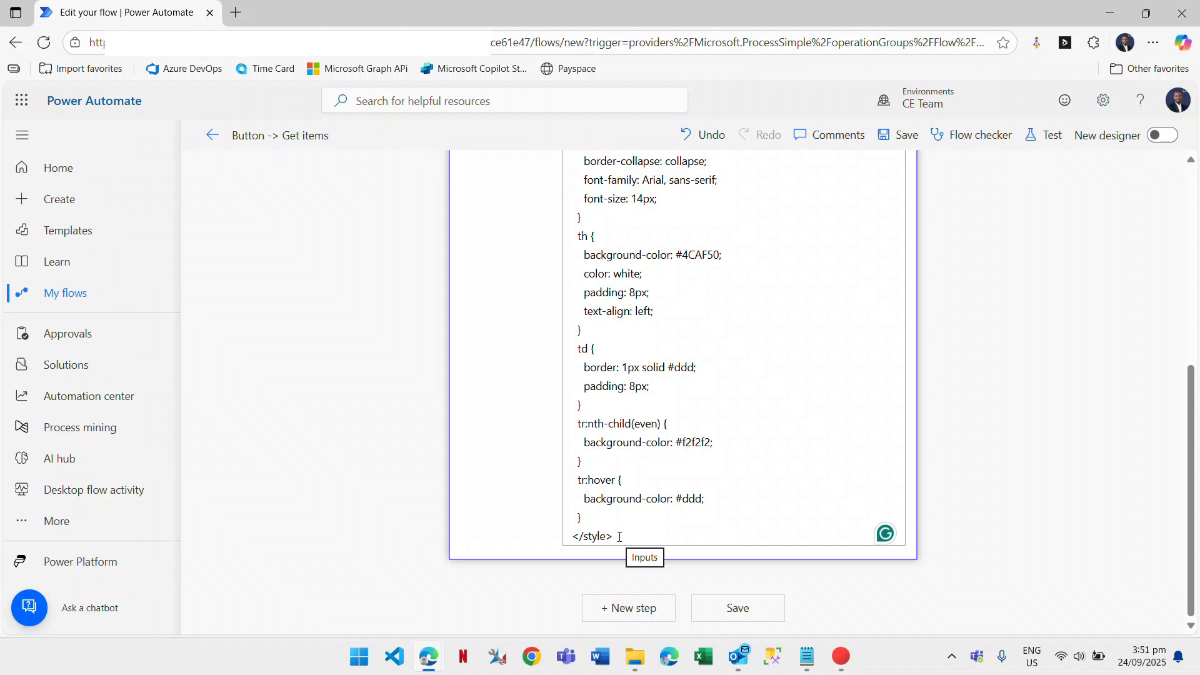
{"action": "key", "text": "Return"}
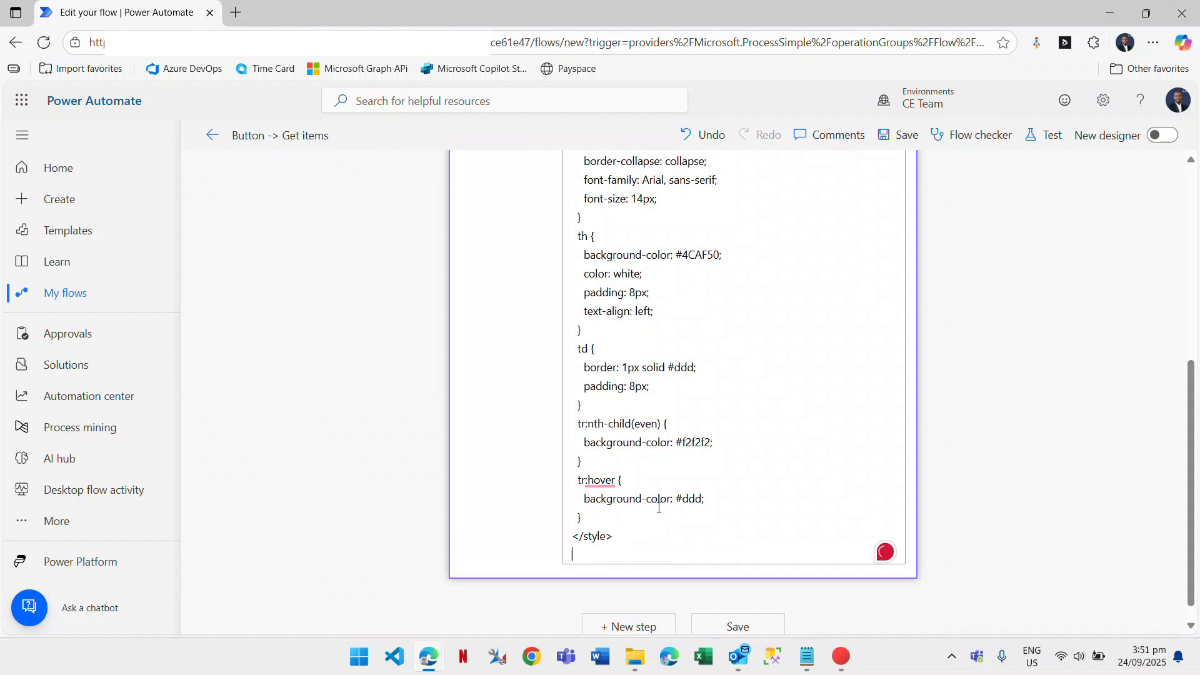
Insert the Create HTML table Output dynamic value on the new line below the CSS.
{"action": "scroll", "coordinate": [542, 522], "scroll_direction": "up", "scroll_amount": 4}
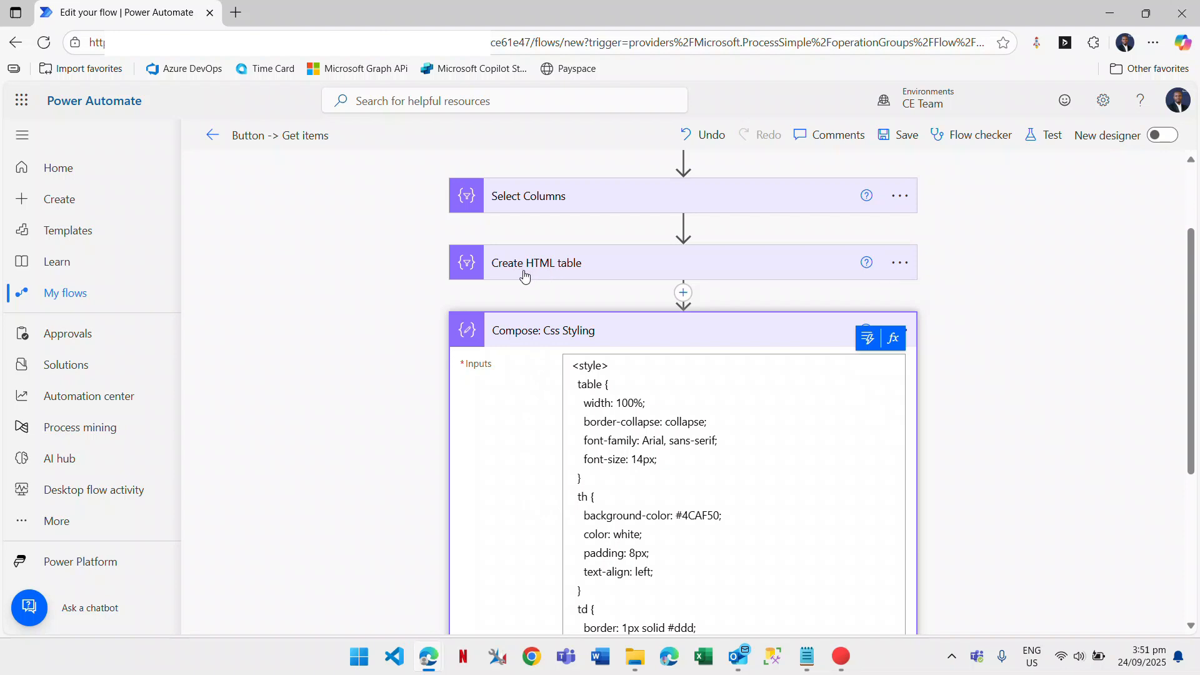
{"action": "scroll", "coordinate": [543, 269], "scroll_direction": "down", "scroll_amount": 1}
{"action": "scroll", "coordinate": [596, 269], "scroll_direction": "down", "scroll_amount": 4}
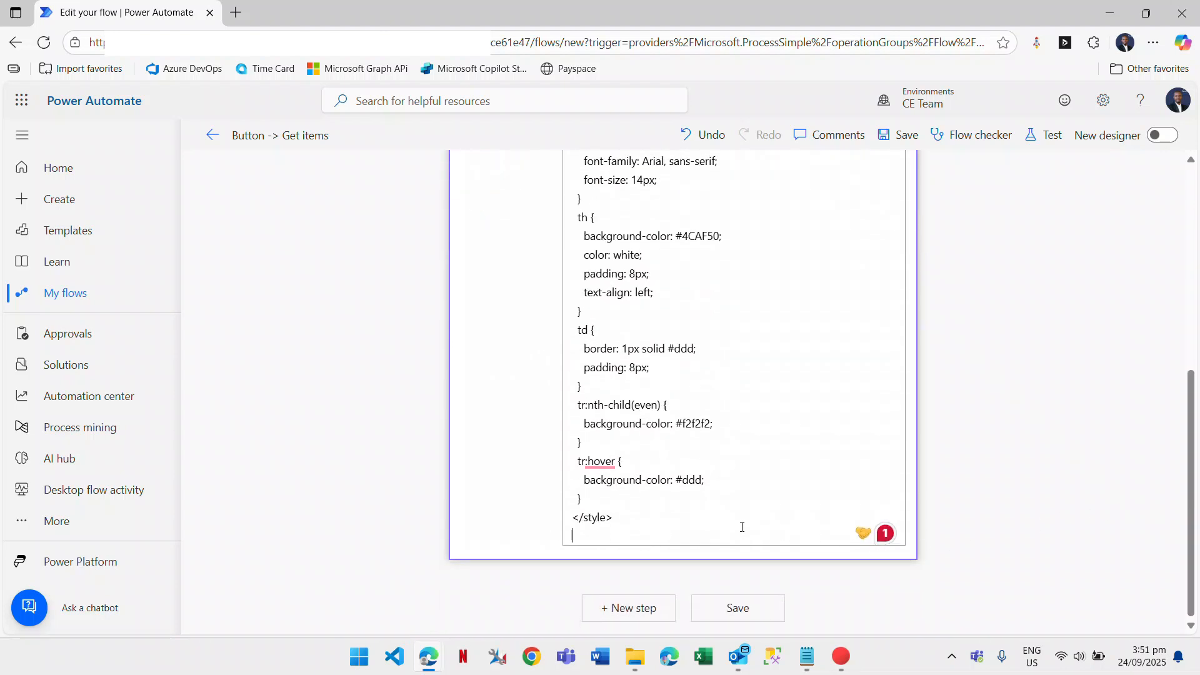
{"action": "scroll", "coordinate": [751, 485], "scroll_direction": "up", "scroll_amount": 4}
{"action": "left_click", "coordinate": [869, 317]}
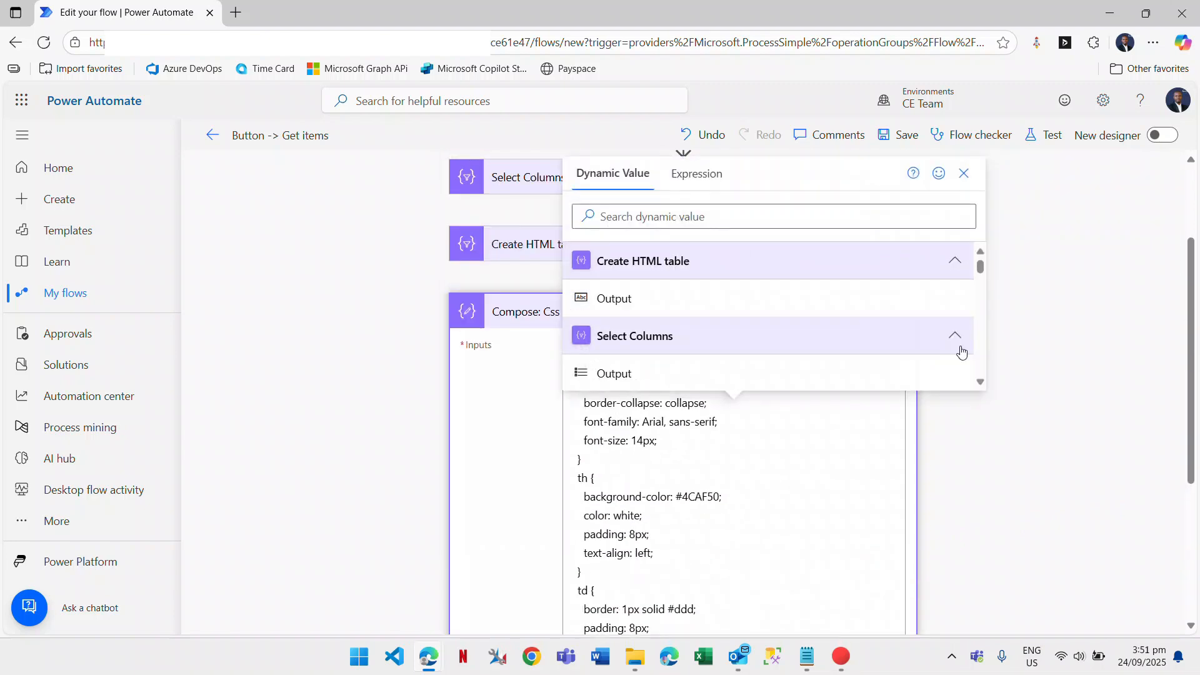
{"action": "left_click", "coordinate": [644, 297]}
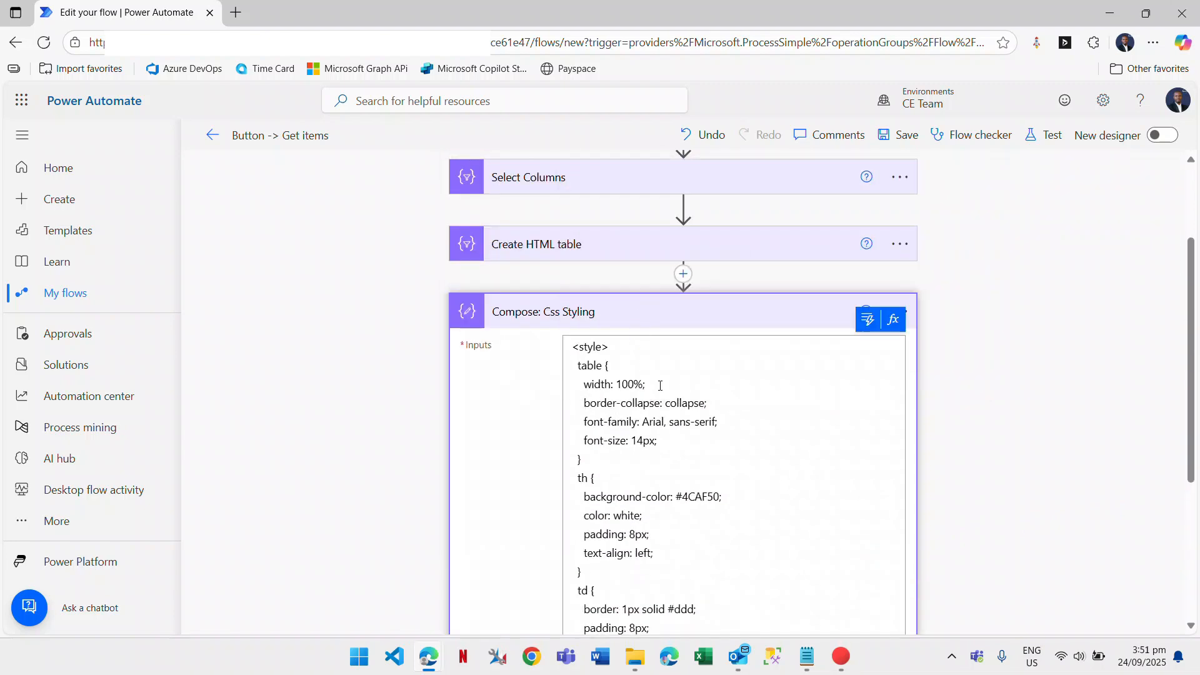
{"action": "scroll", "coordinate": [626, 560], "scroll_direction": "down", "scroll_amount": 4}
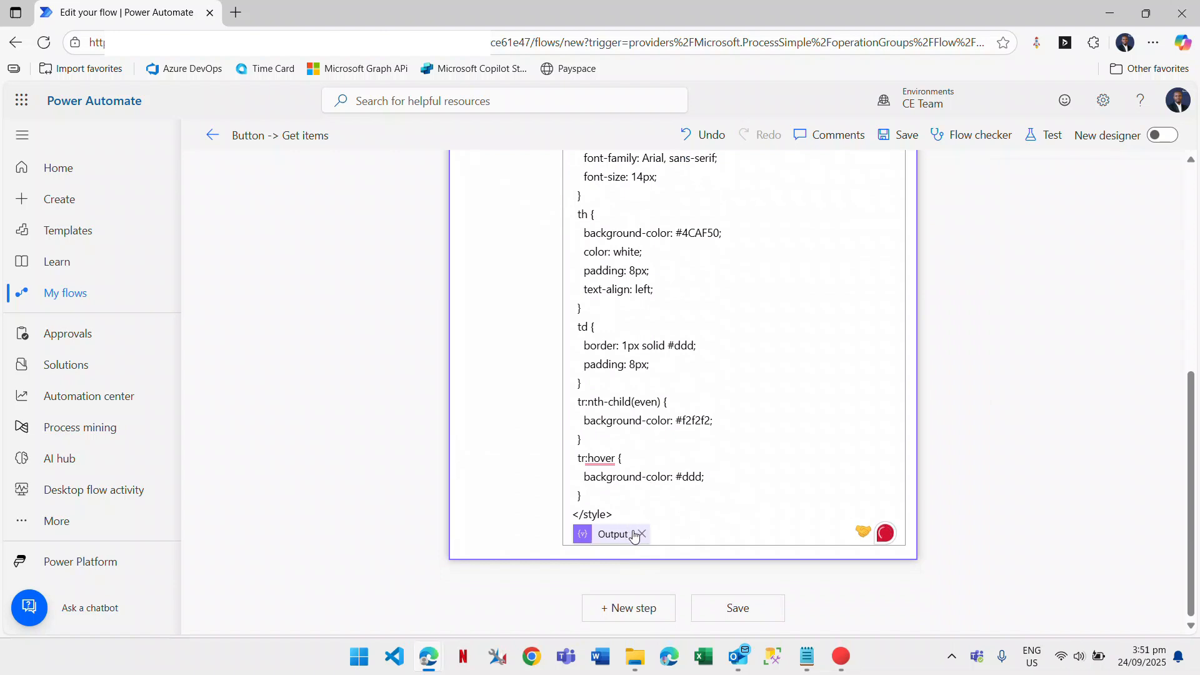
{"action": "scroll", "coordinate": [632, 536], "scroll_direction": "up", "scroll_amount": 6}
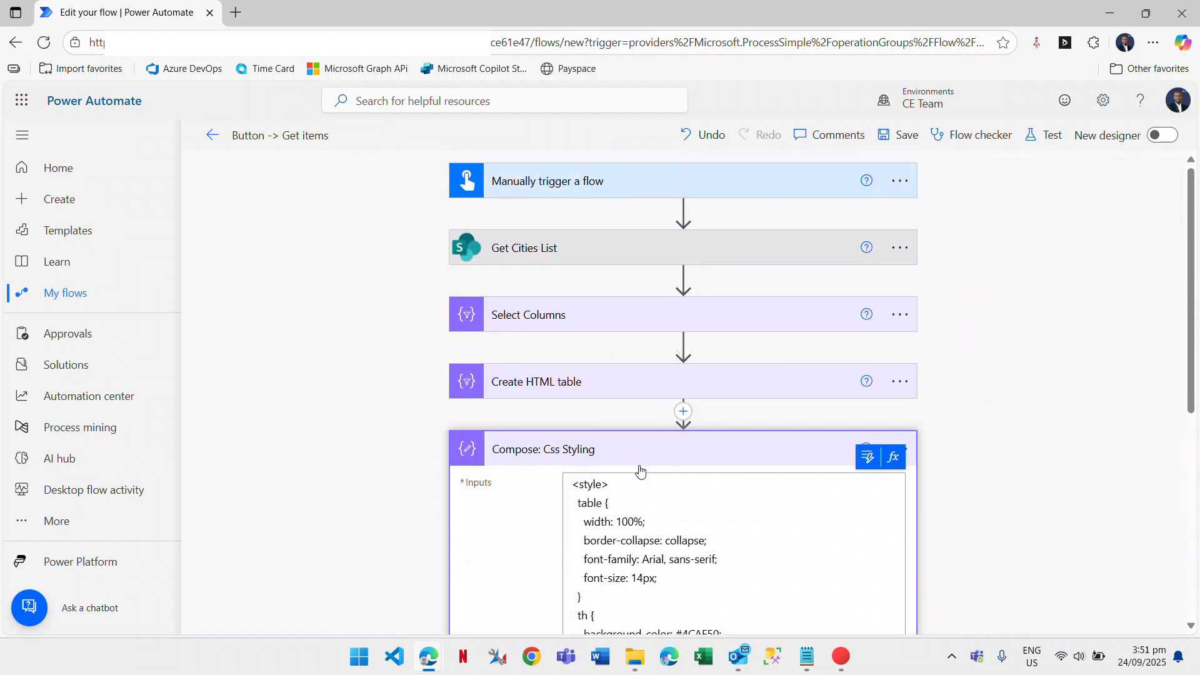
Collapse Compose: Css Styling and add Office 365 Outlook's Send an email (V2) action after it.
{"action": "left_click", "coordinate": [631, 450]}
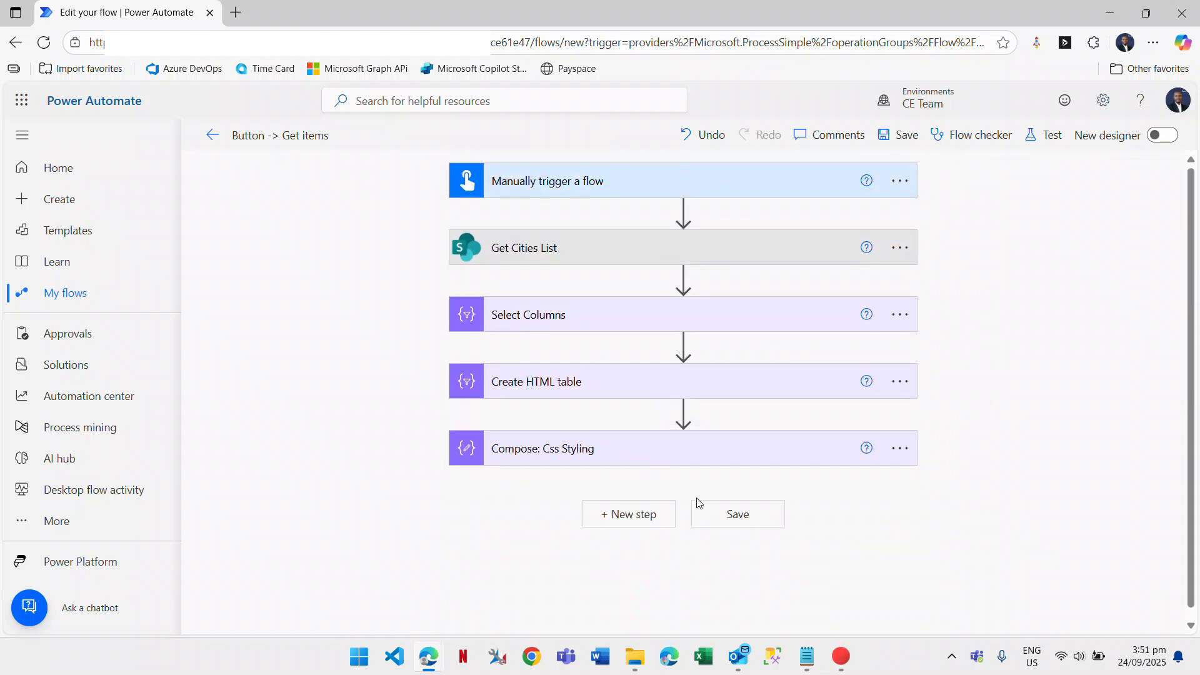
{"action": "left_click", "coordinate": [641, 510]}
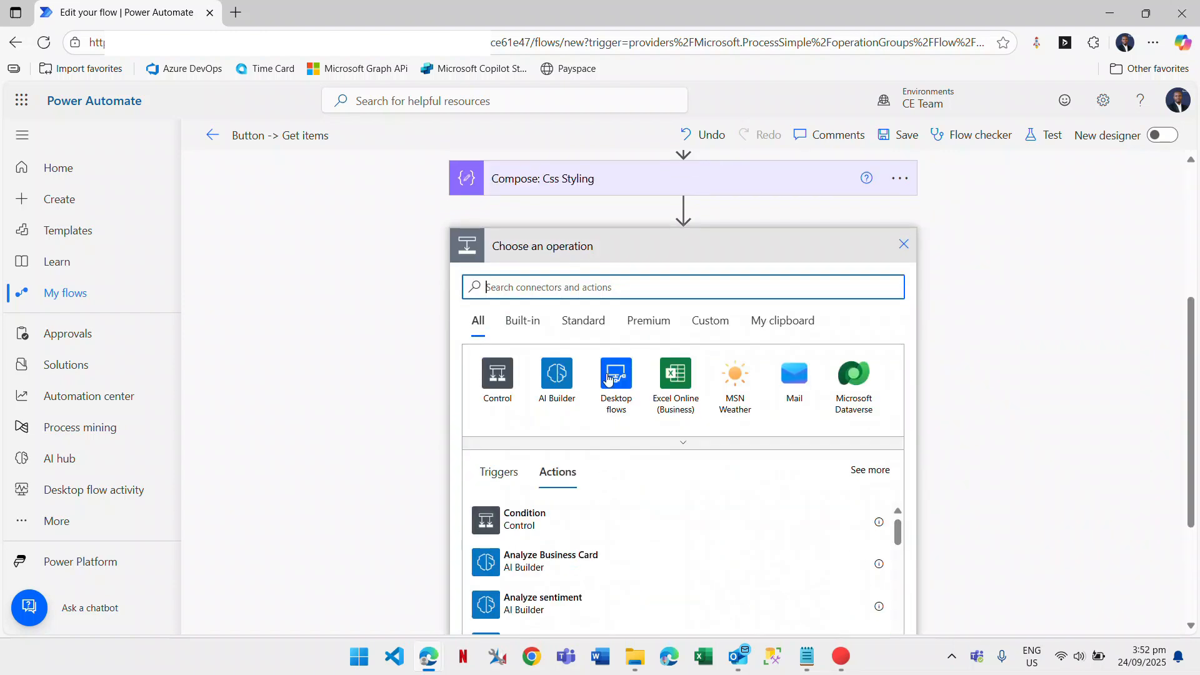
{"action": "type", "text": "send email"}
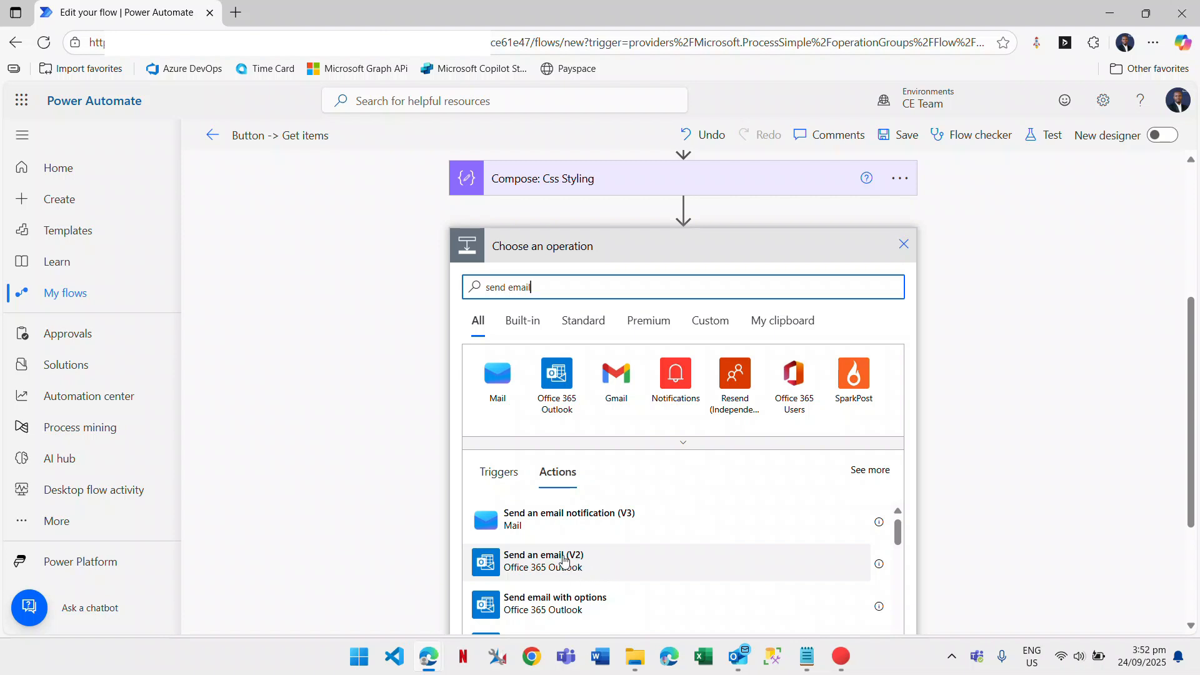
{"action": "left_click", "coordinate": [546, 561]}
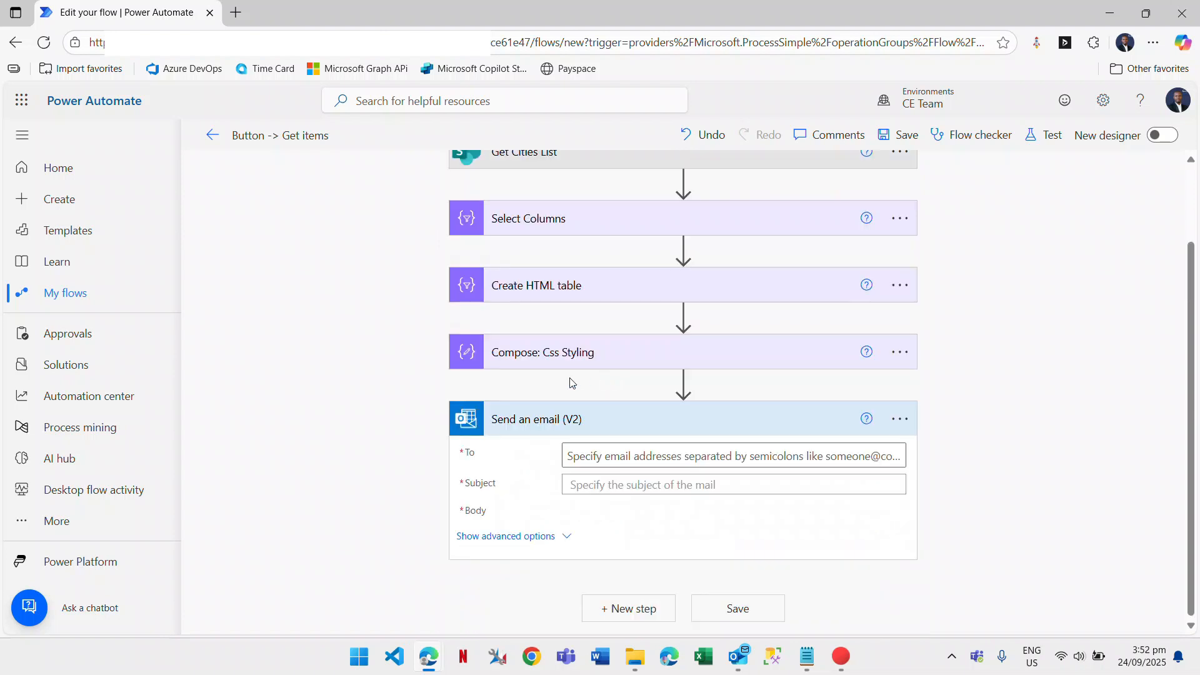
Rename the email action to 'Send Email Report'.
{"action": "left_click", "coordinate": [901, 378]}
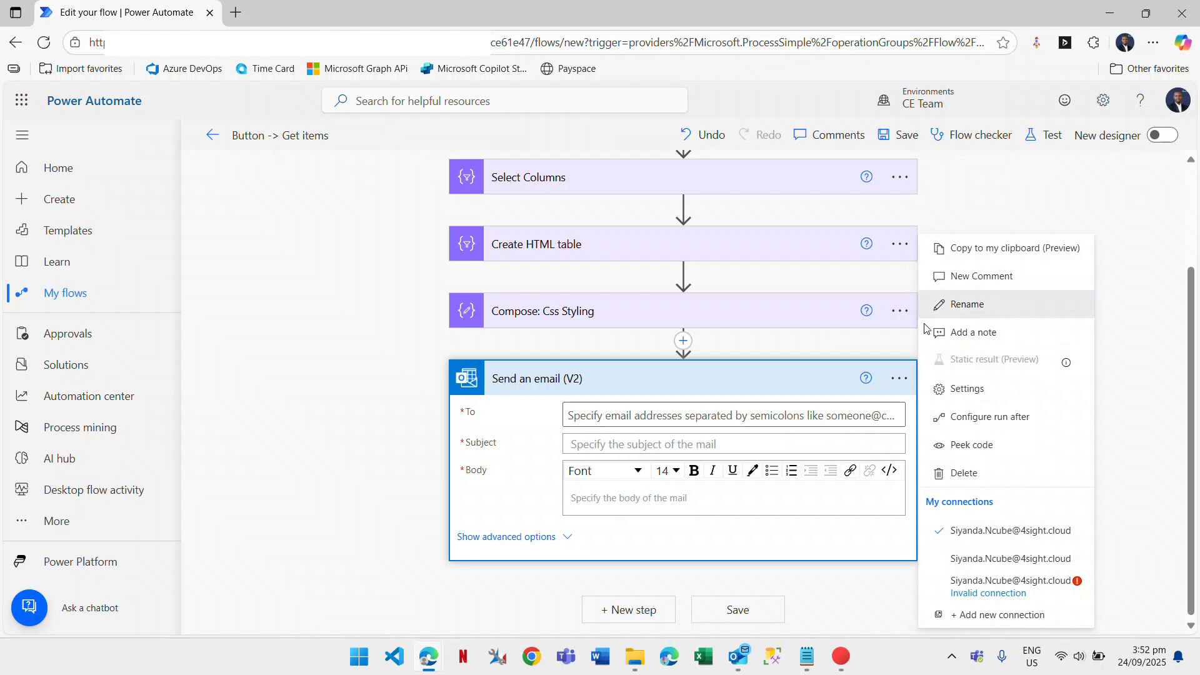
{"action": "left_click", "coordinate": [966, 305]}
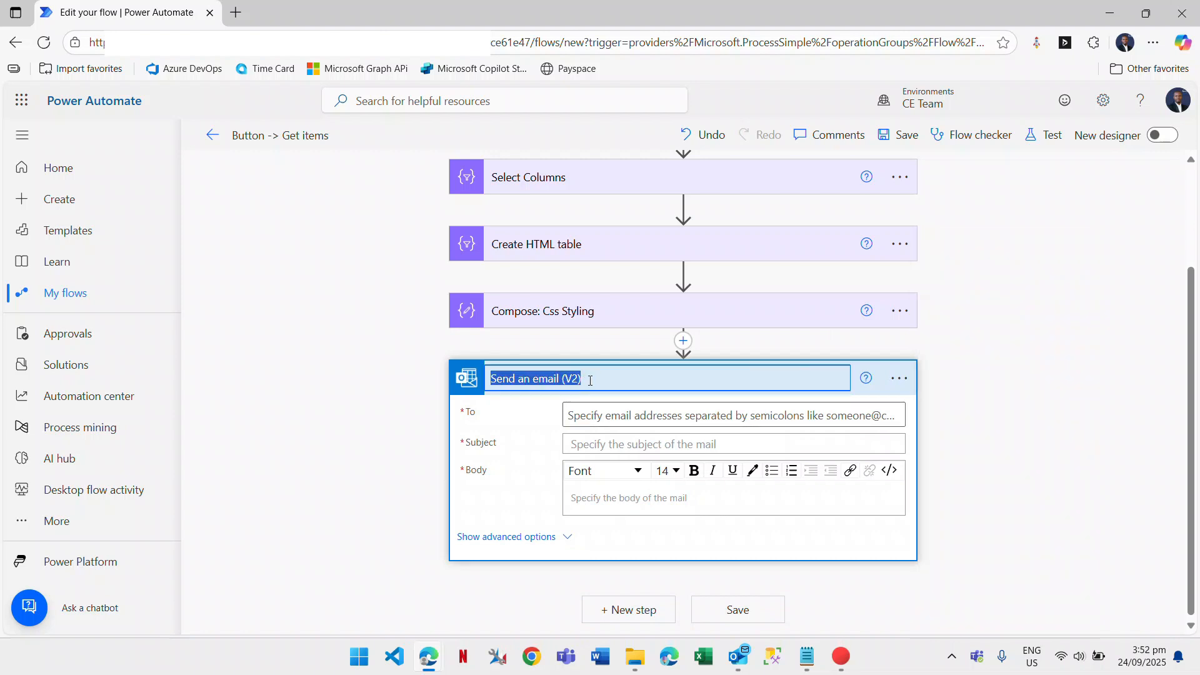
{"action": "left_click", "coordinate": [591, 380]}
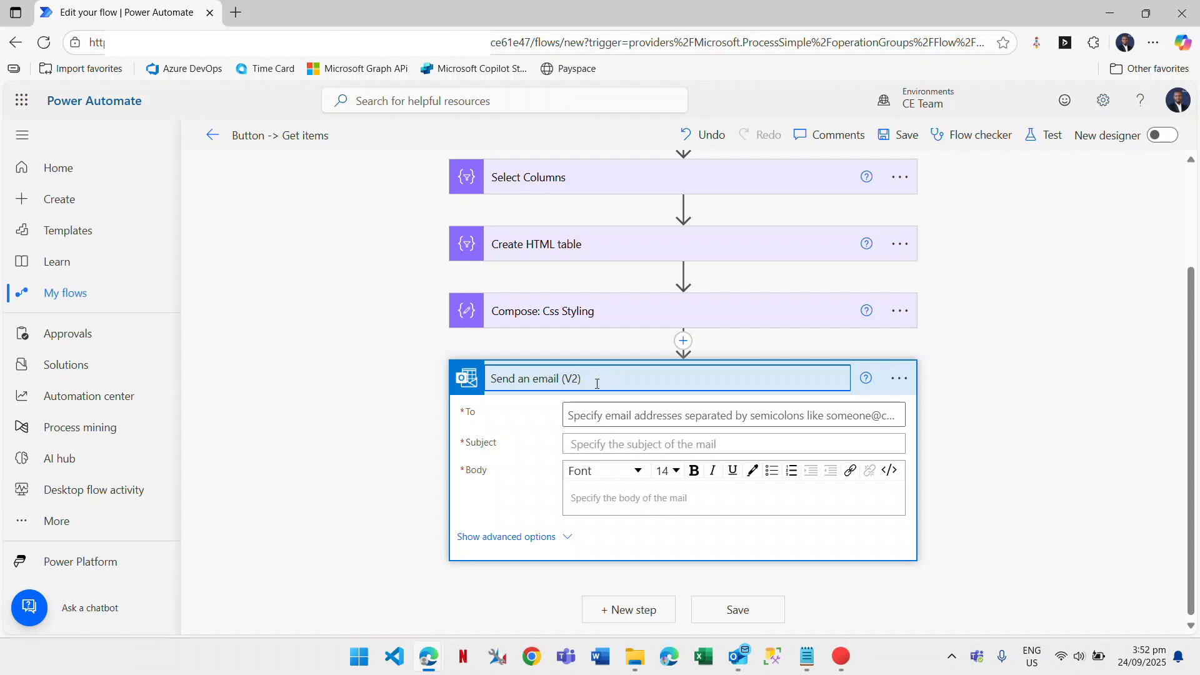
{"action": "key", "text": "BackSpace"}
{"action": "key", "text": "BackSpace"}
{"action": "key", "text": "BackSpace"}
{"action": "key", "text": "BackSpace"}
{"action": "key", "text": "BackSpace"}
{"action": "key", "text": "BackSpace"}
{"action": "key", "text": "BackSpace"}
{"action": "key", "text": "BackSpace"}
{"action": "key", "text": "BackSpace"}
{"action": "type", "text": "Repo"}
{"action": "key", "text": "BackSpace"}
{"action": "key", "text": "BackSpace"}
{"action": "key", "text": "BackSpace"}
{"action": "key", "text": "BackSpace"}
{"action": "type", "text": "port"}
{"action": "left_click", "coordinate": [528, 450]}
Address the email to a suggested colleague from the directory in the To field.
{"action": "left_click", "coordinate": [679, 418]}
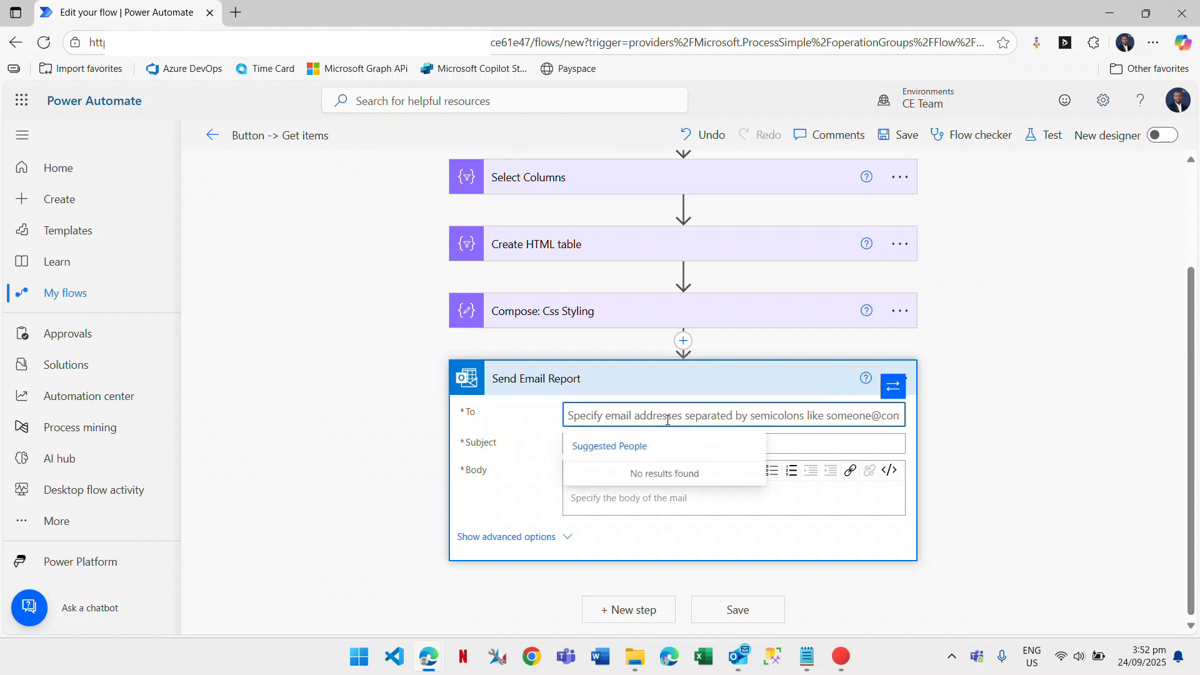
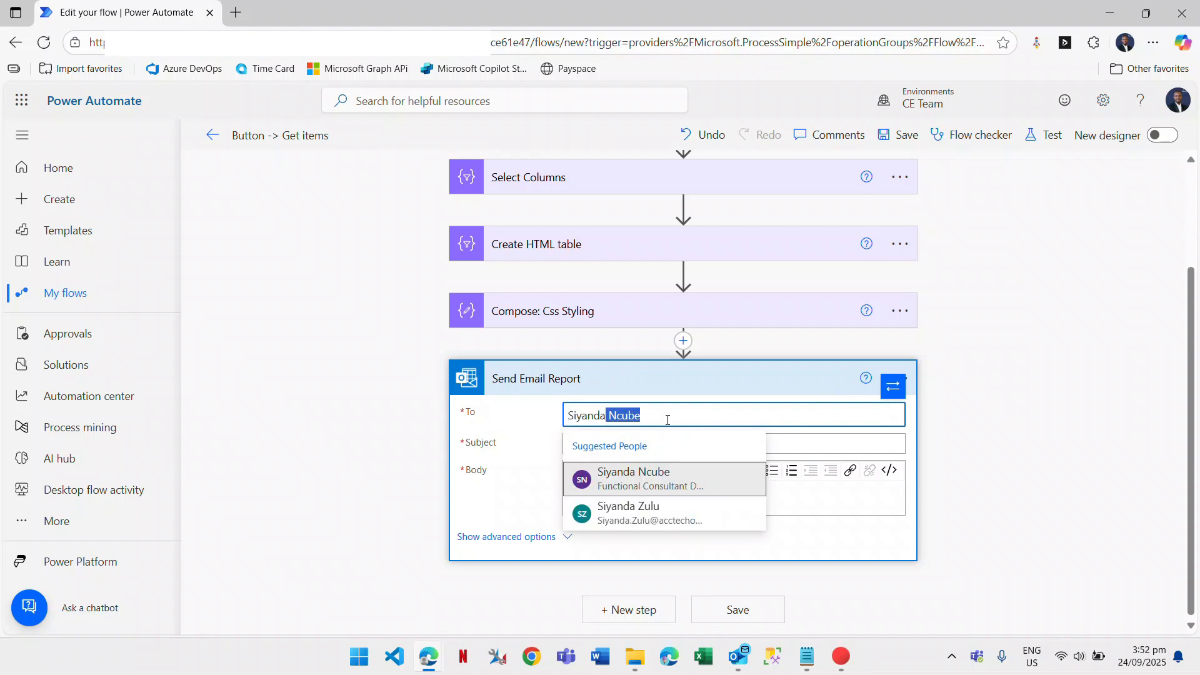
{"action": "left_click", "coordinate": [662, 481]}
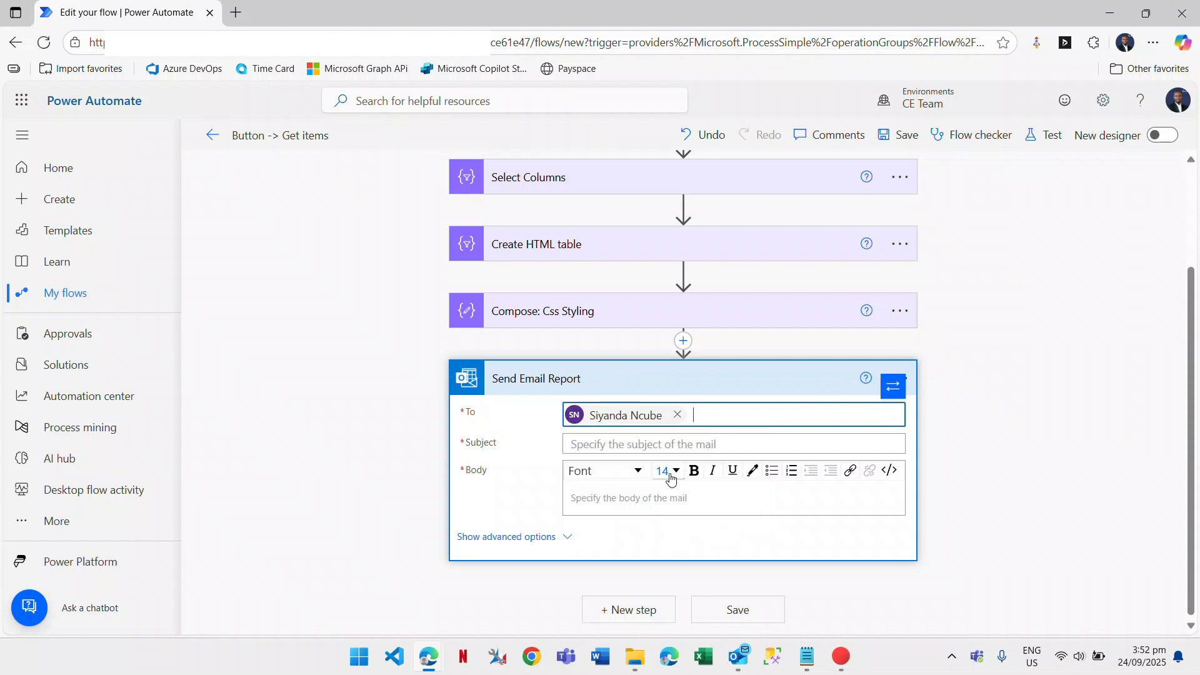
{"action": "left_click", "coordinate": [631, 445]}
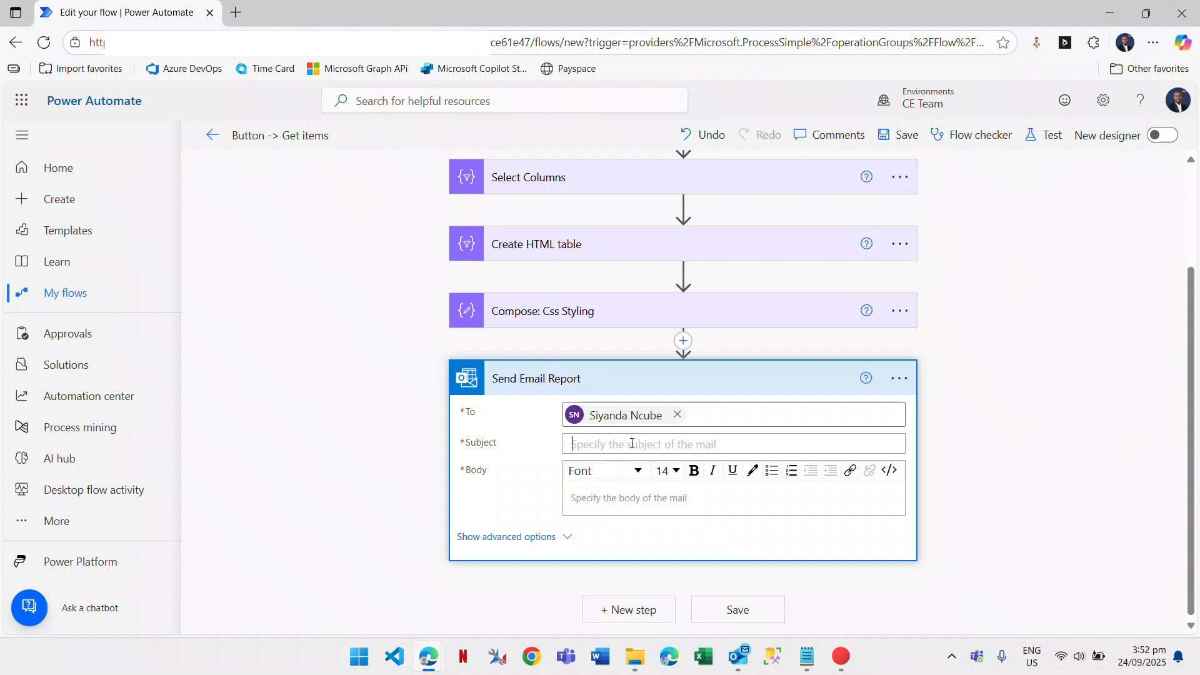
Set the subject to 'Cities Report' and start the body with 'Good day,'.
{"action": "type", "text": "Cities Report"}
{"action": "left_click", "coordinate": [626, 511]}
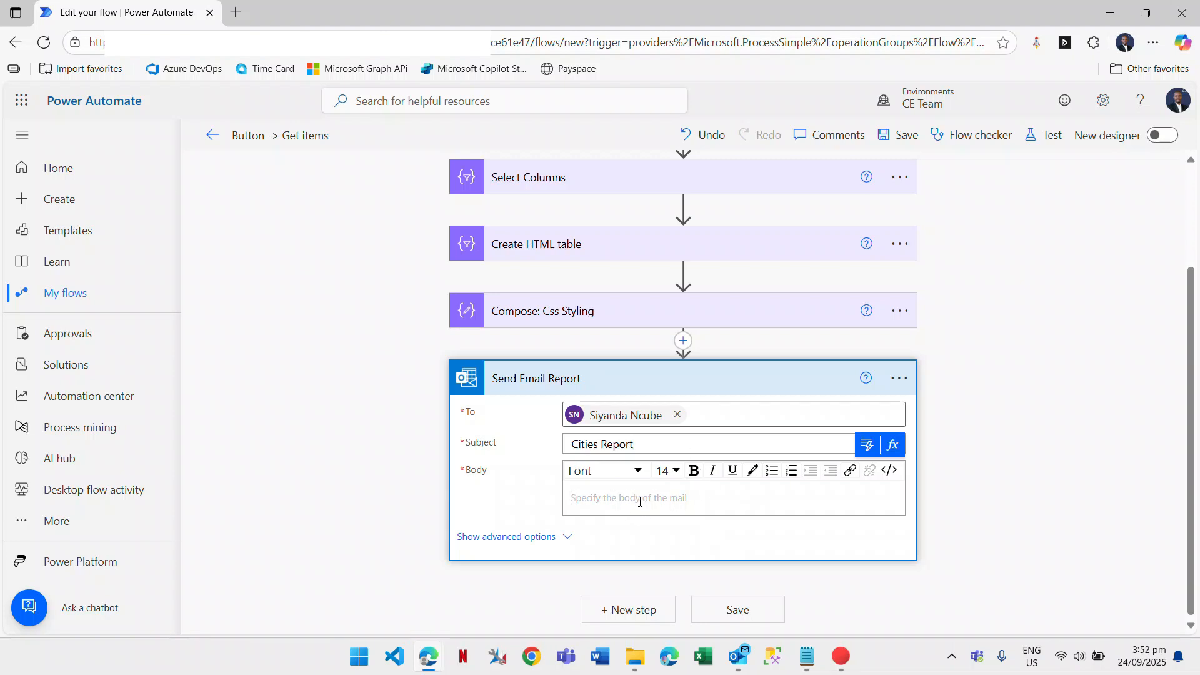
{"action": "type", "text": "Good day,"}
{"action": "key", "text": "Return"}
{"action": "key", "text": "Return"}
Add the intro line 'Please find the Cities Reports:' below the greeting.
{"action": "type", "text": "Pl"}
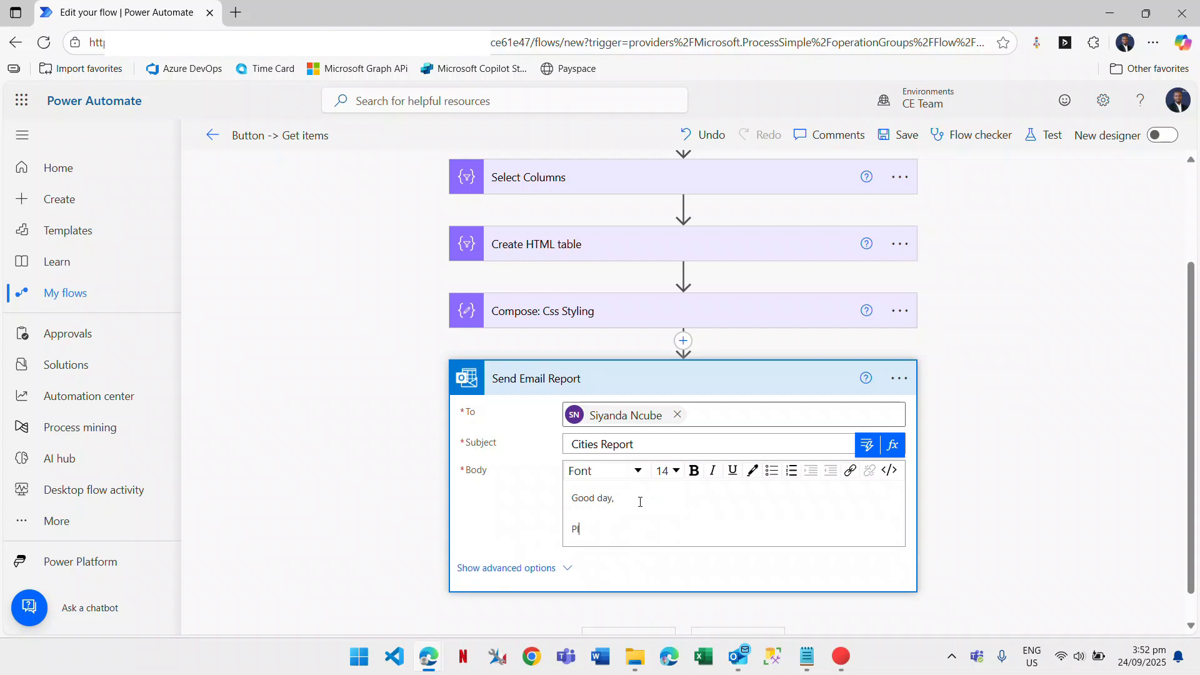
{"action": "type", "text": "e"}
{"action": "key", "text": "BackSpace"}
{"action": "key", "text": "BackSpace"}
{"action": "key", "text": "BackSpace"}
{"action": "type", "text": "P"}
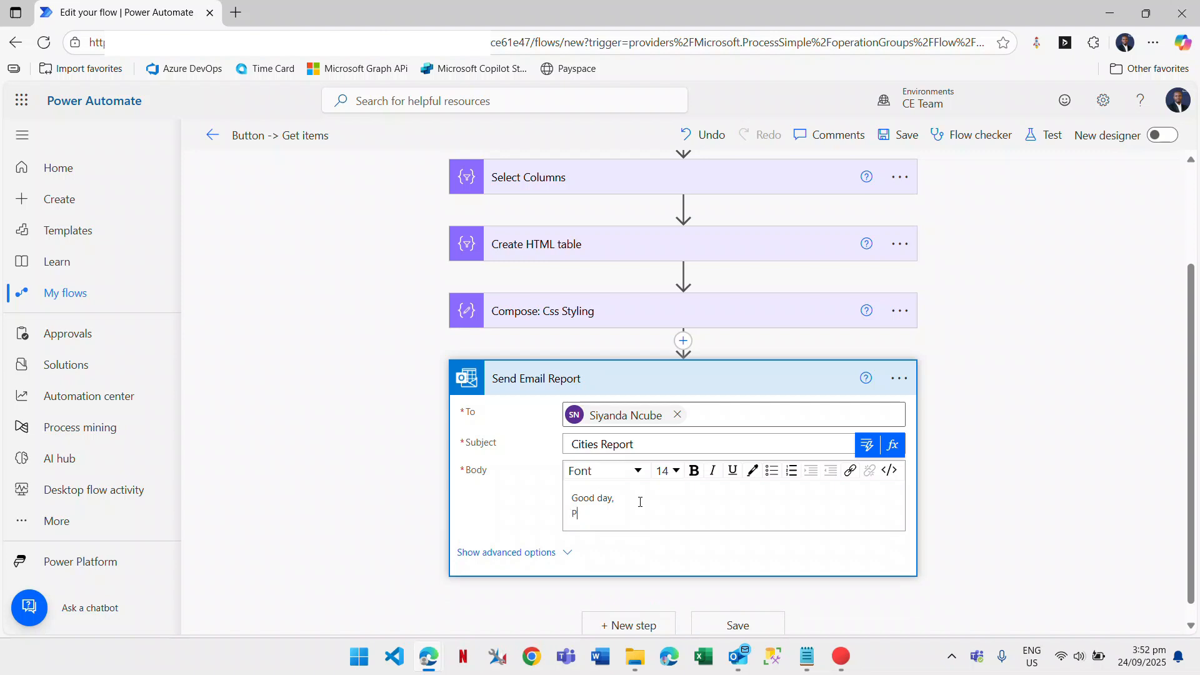
{"action": "type", "text": "lease find the ci"}
{"action": "key", "text": "BackSpace"}
{"action": "key", "text": "BackSpace"}
{"action": "key", "text": "BackSpace"}
{"action": "type", "text": "ities Reports"}
{"action": "key", "text": "BackSpace"}
{"action": "type", "text": "C"}
{"action": "key", "text": "Return"}
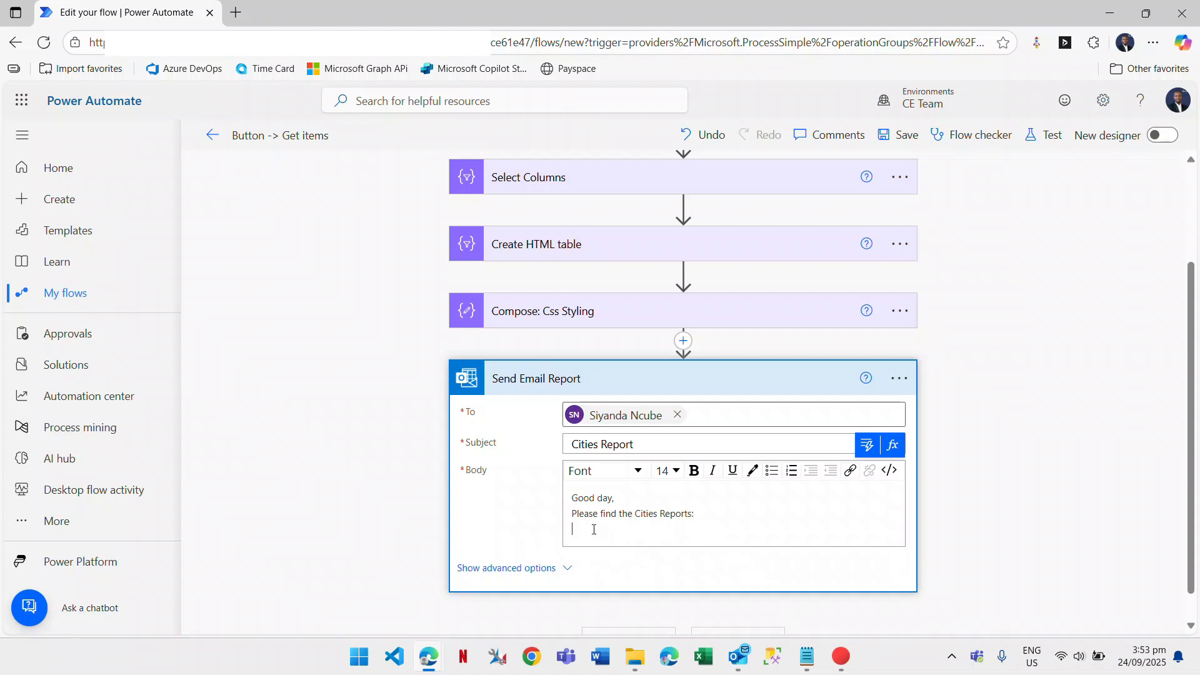
{"action": "left_click", "coordinate": [868, 445]}
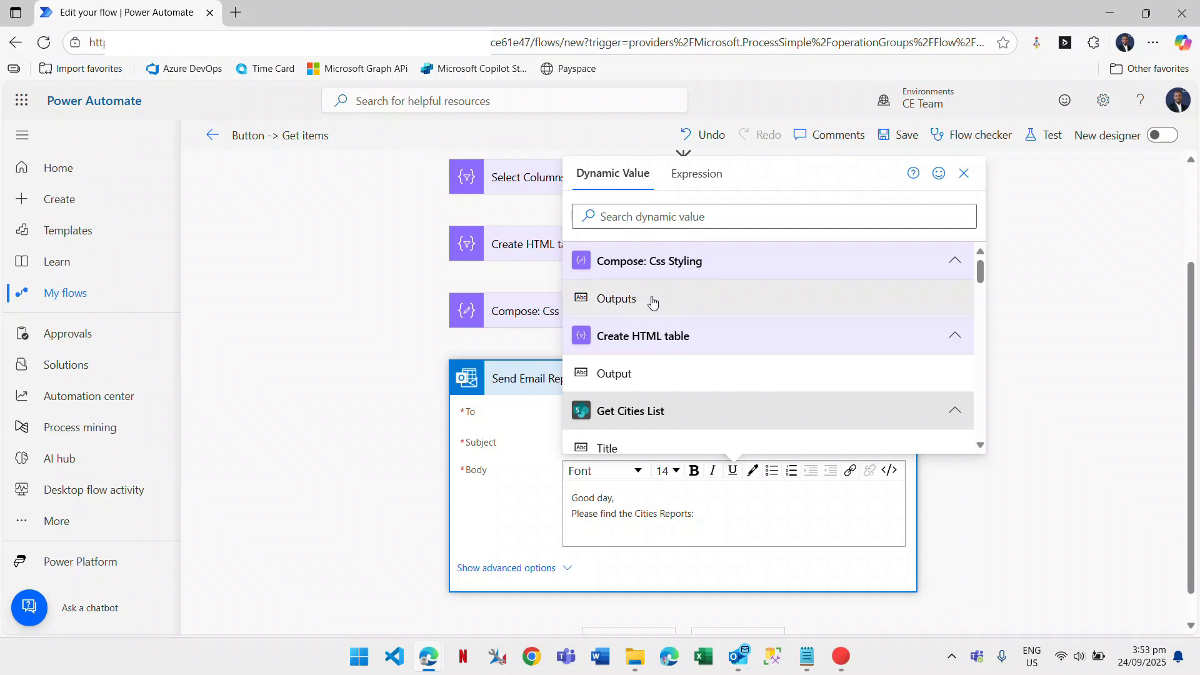
Insert the Compose: Css Styling Outputs into the body, followed by 'Kind Regards'.
{"action": "left_click", "coordinate": [651, 300]}
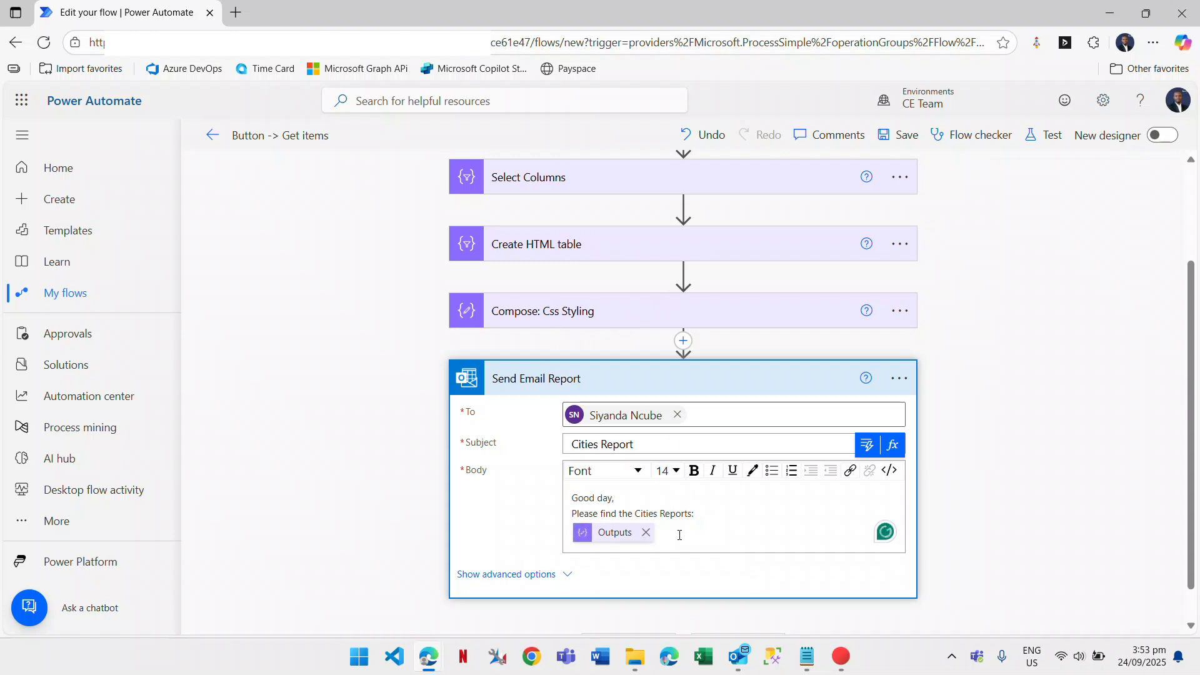
{"action": "key", "text": "Return"}
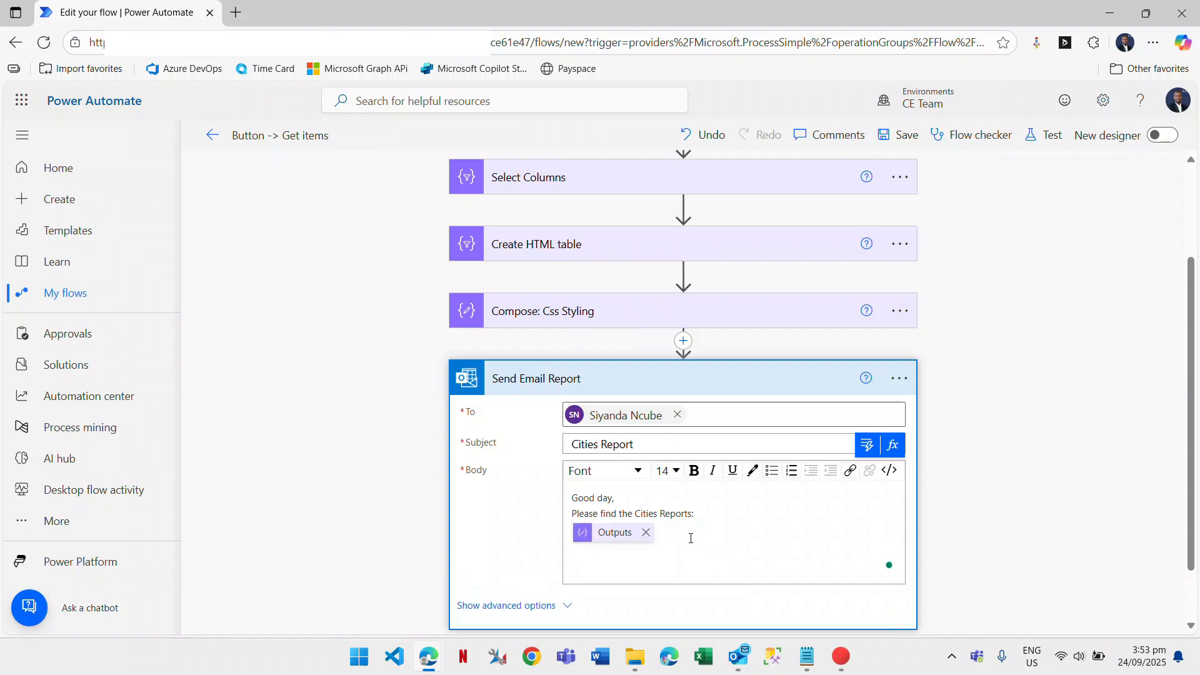
{"action": "type", "text": "R"}
{"action": "key", "text": "BackSpace"}
{"action": "type", "text": "LKin"}
{"action": "key", "text": "BackSpace"}
{"action": "key", "text": "BackSpace"}
{"action": "key", "text": "BackSpace"}
{"action": "type", "text": "ind Regards"}
{"action": "key", "text": "Return"}
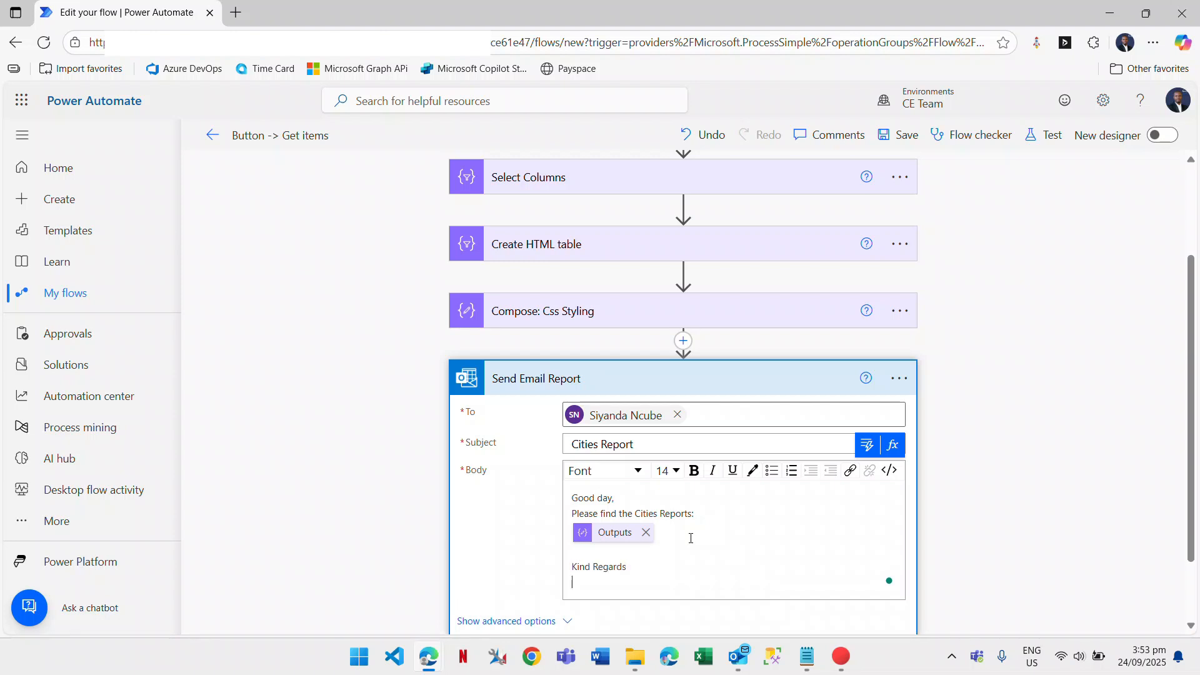
Sign the email as 'Admnistrator' on the line below Kind Regards.
{"action": "left_click_drag", "start_coordinate": [635, 582], "coordinate": [573, 587]}
{"action": "type", "text": "Admnistrator"}
{"action": "scroll", "coordinate": [510, 495], "scroll_direction": "down", "scroll_amount": 2}
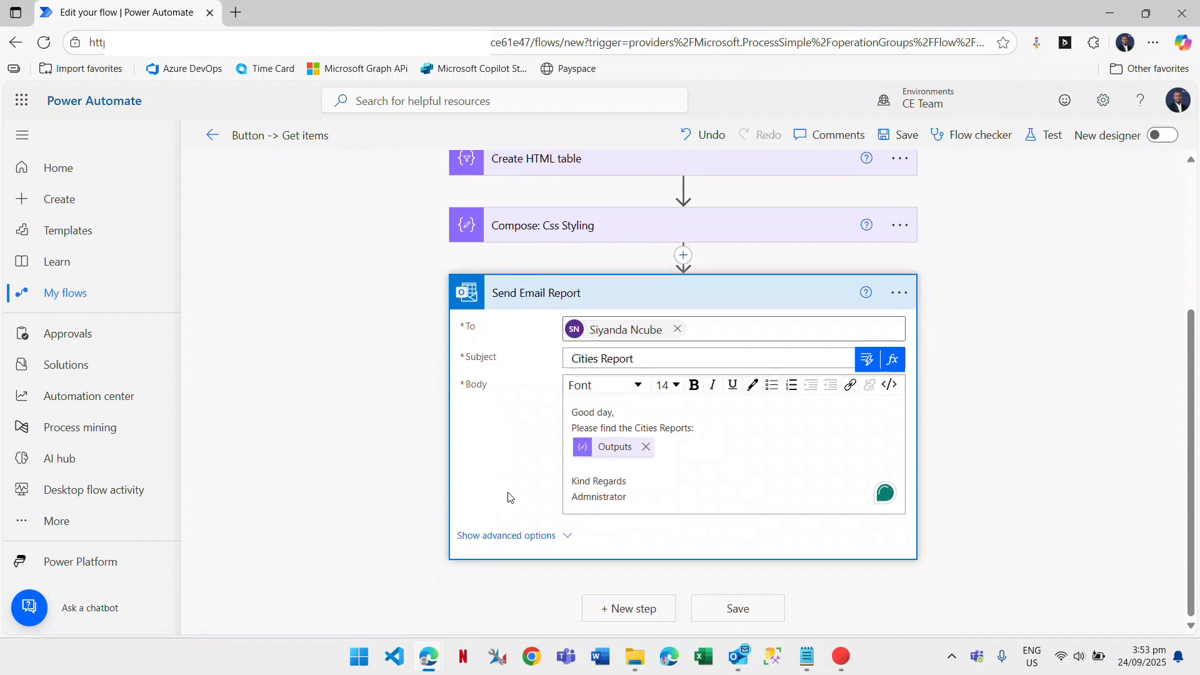
Save the flow, run a manual test, and open the run history.
{"action": "left_click", "coordinate": [626, 298]}
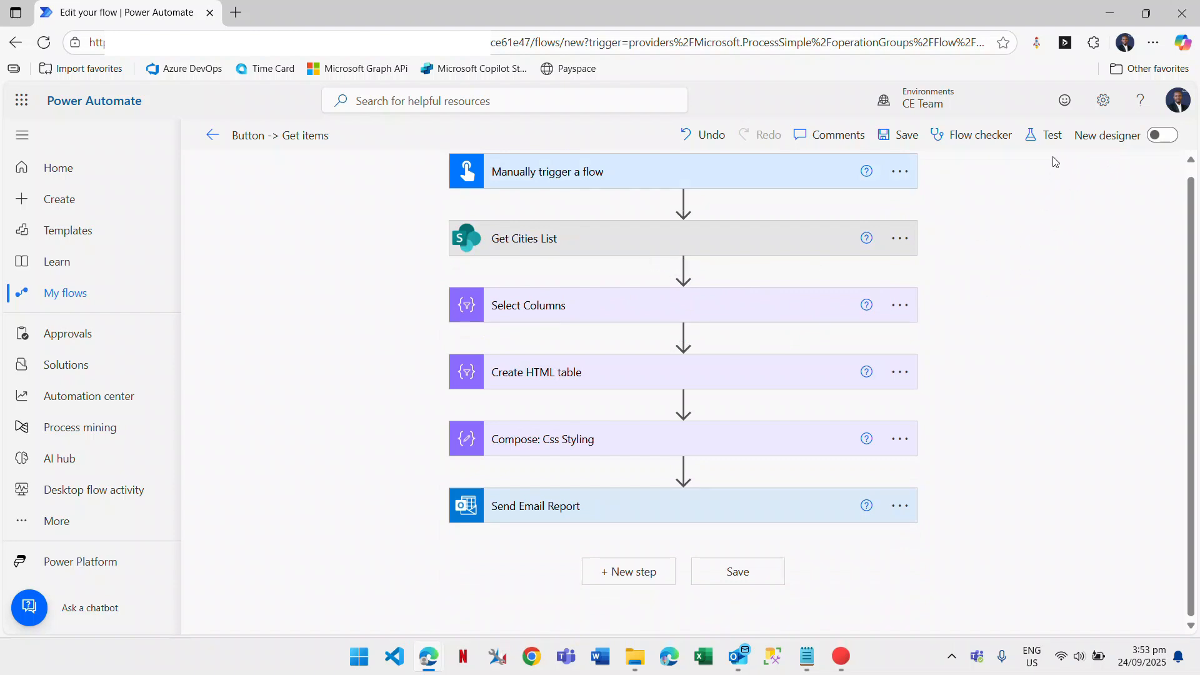
{"action": "left_click", "coordinate": [1047, 138]}
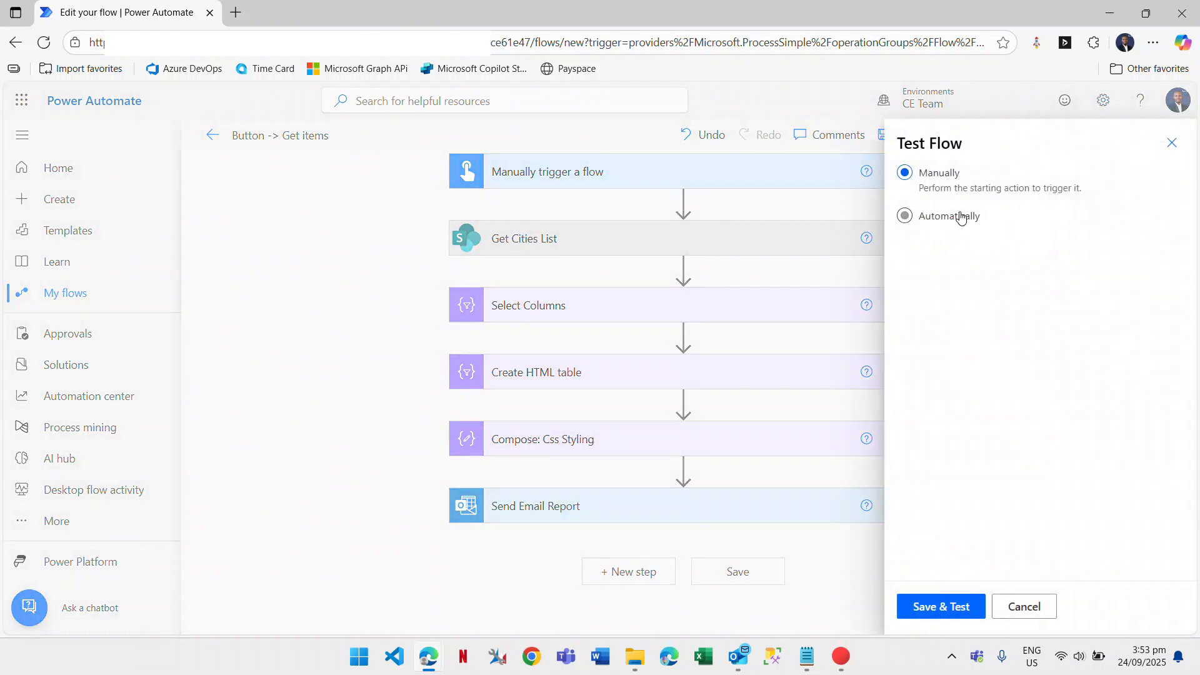
{"action": "left_click", "coordinate": [963, 615]}
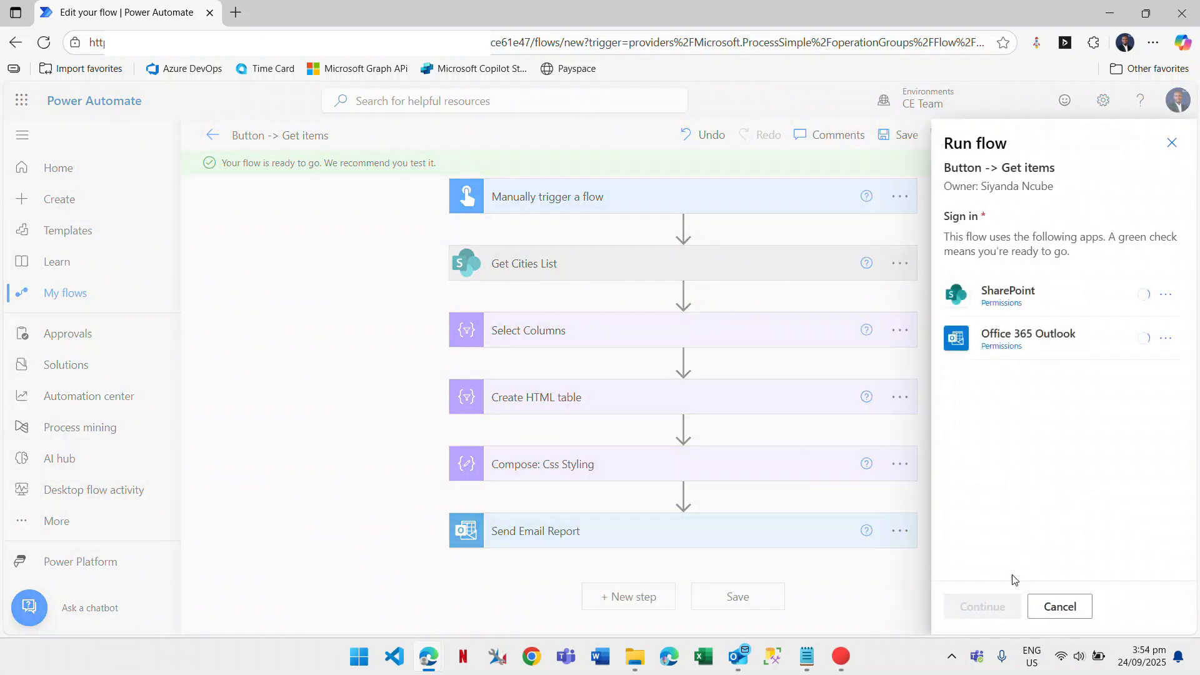
{"action": "left_click", "coordinate": [998, 616]}
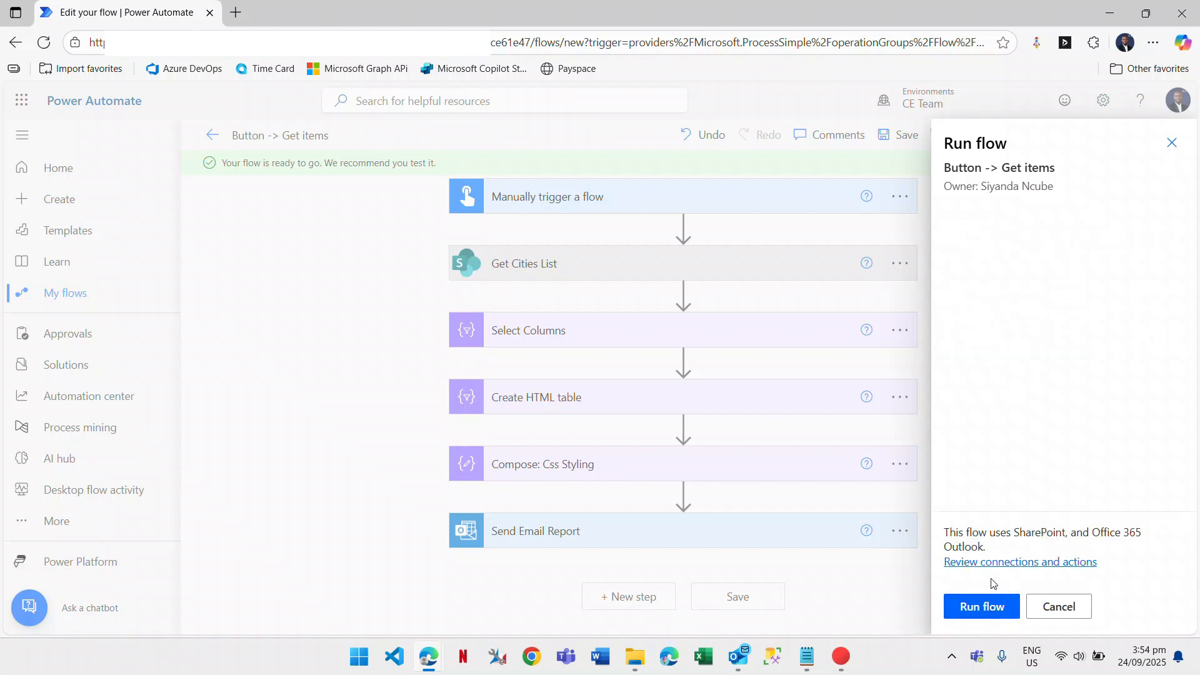
{"action": "left_click", "coordinate": [993, 608]}
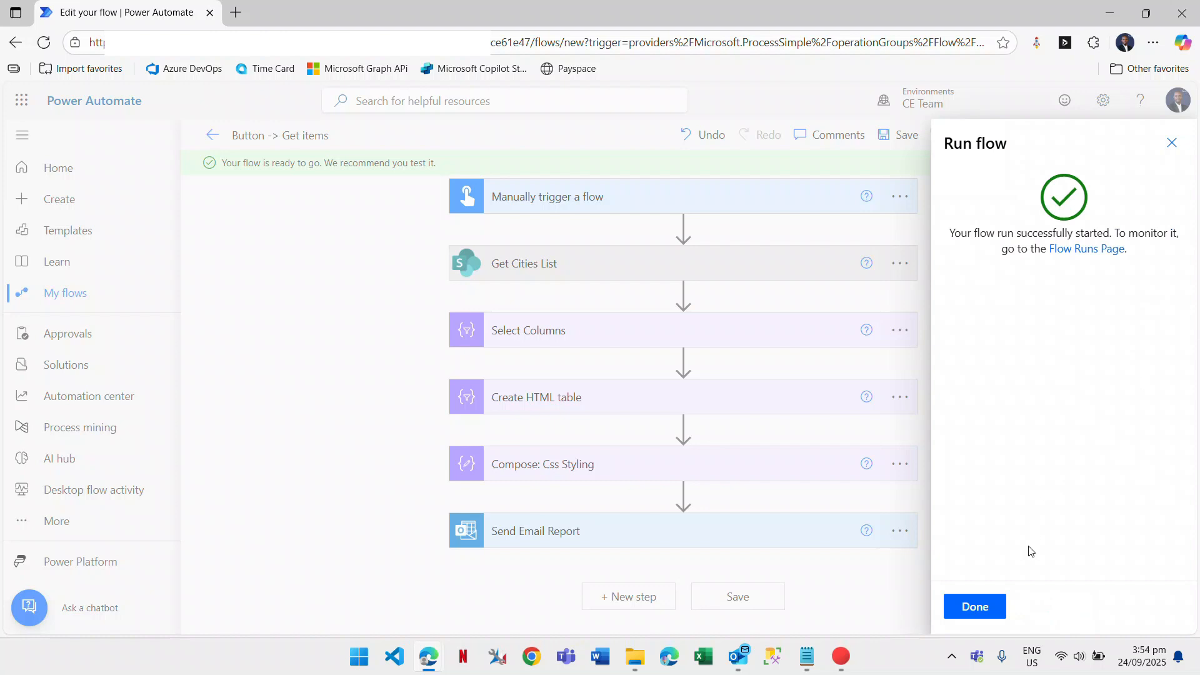
{"action": "left_click", "coordinate": [1000, 602]}
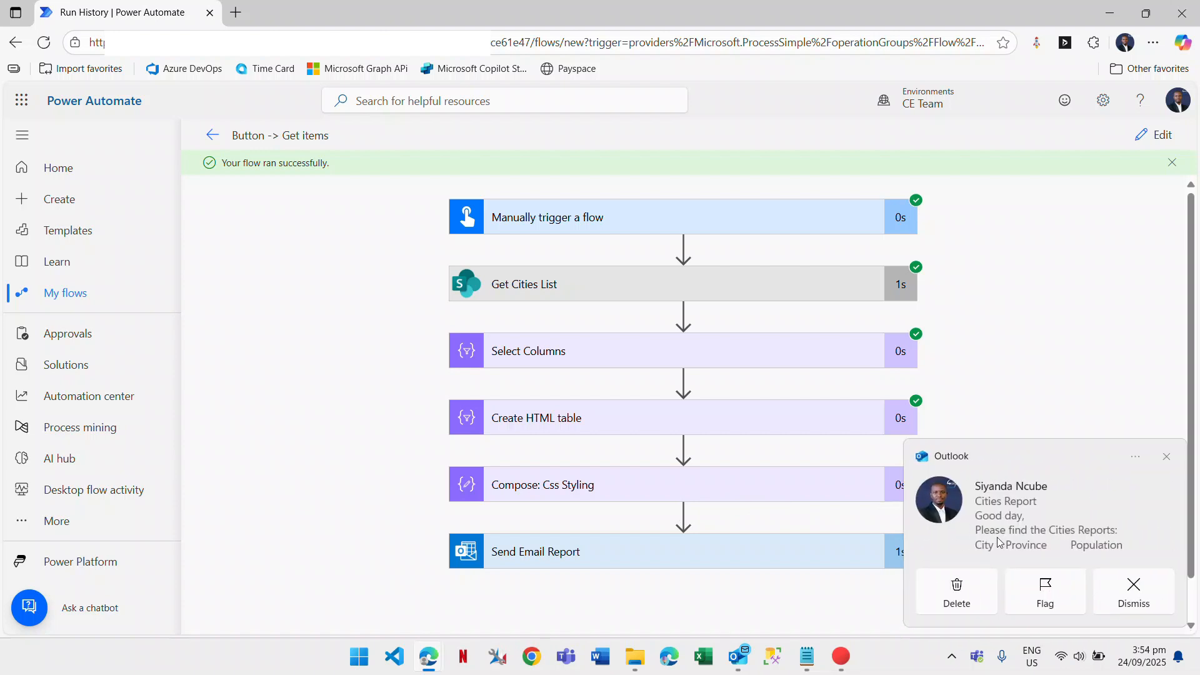
Open the Cities Report email full-screen and review the Durban, Nquthu, UMhlanga and Pietermaritzburg population table.
{"action": "left_click", "coordinate": [1055, 532]}
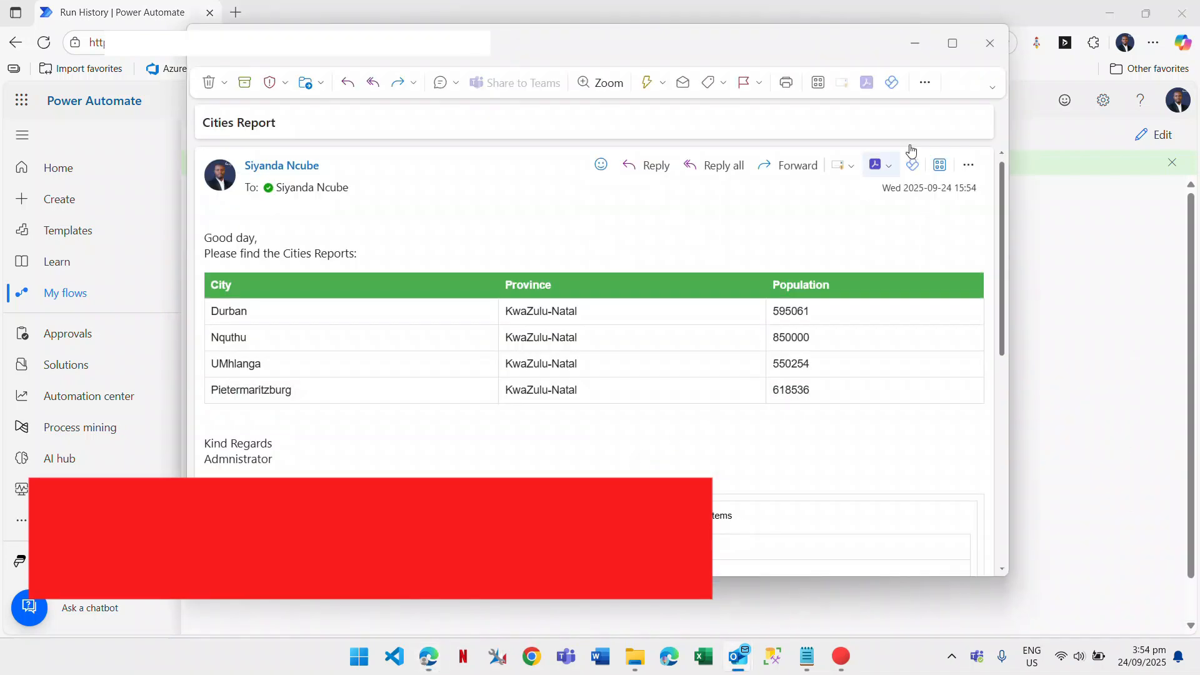
{"action": "left_click", "coordinate": [953, 43]}
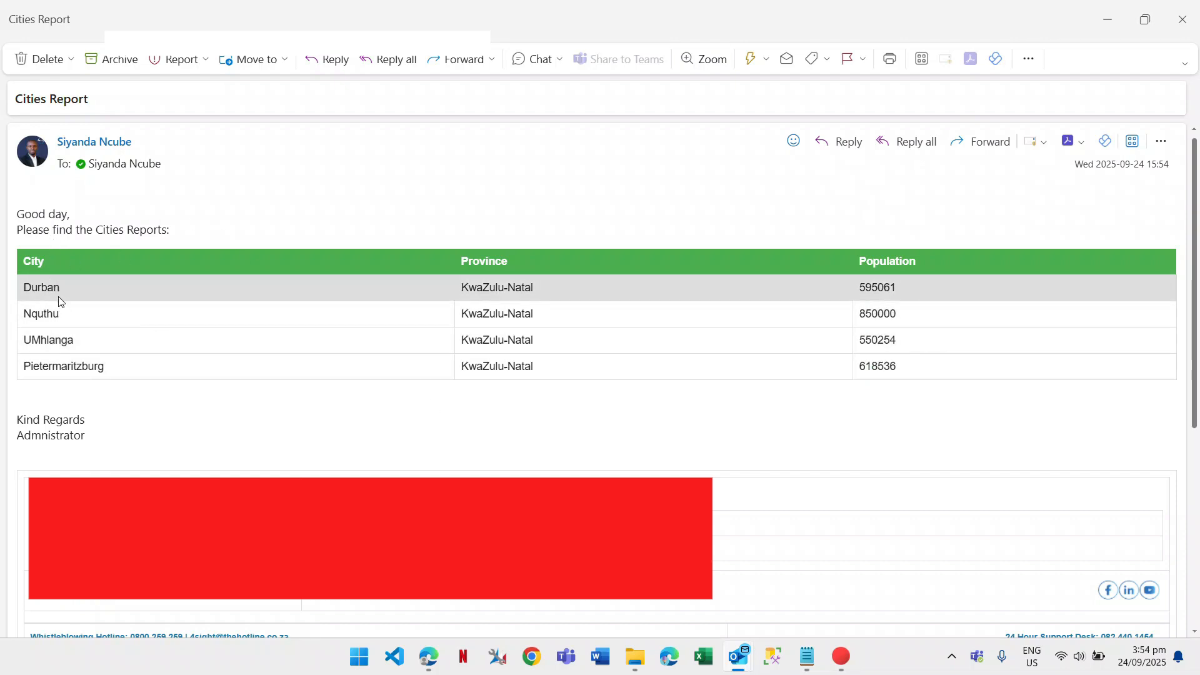
{"action": "left_click_drag", "start_coordinate": [459, 295], "coordinate": [550, 354]}
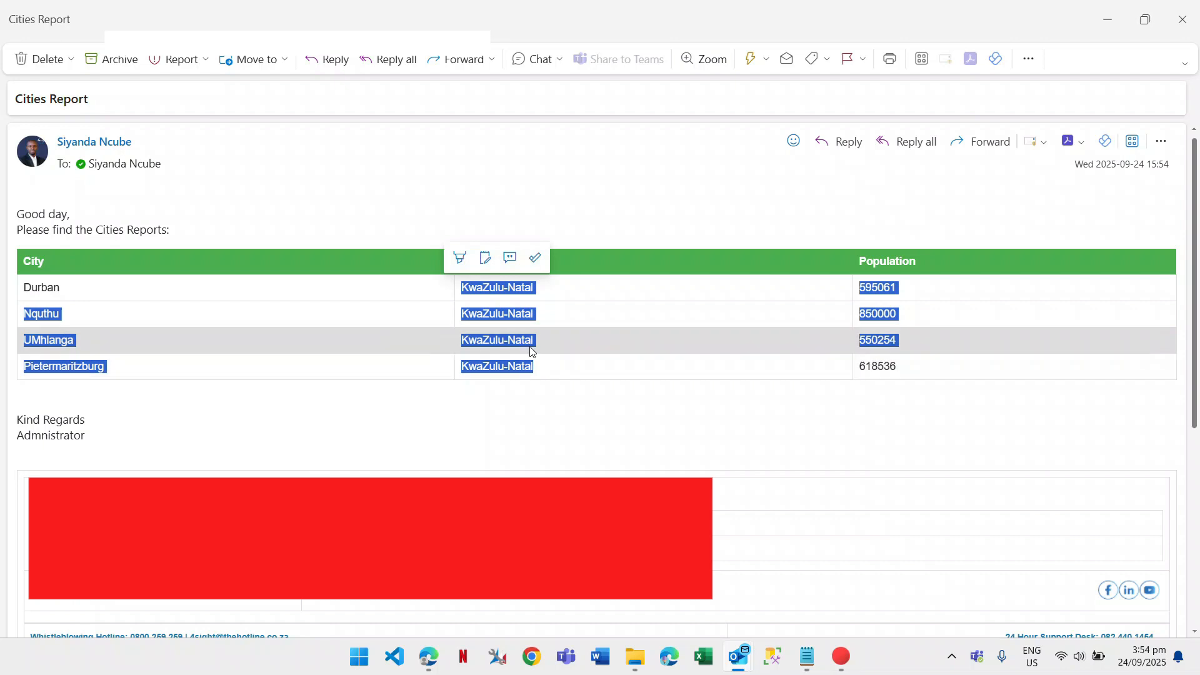
{"action": "left_click", "coordinate": [917, 368]}
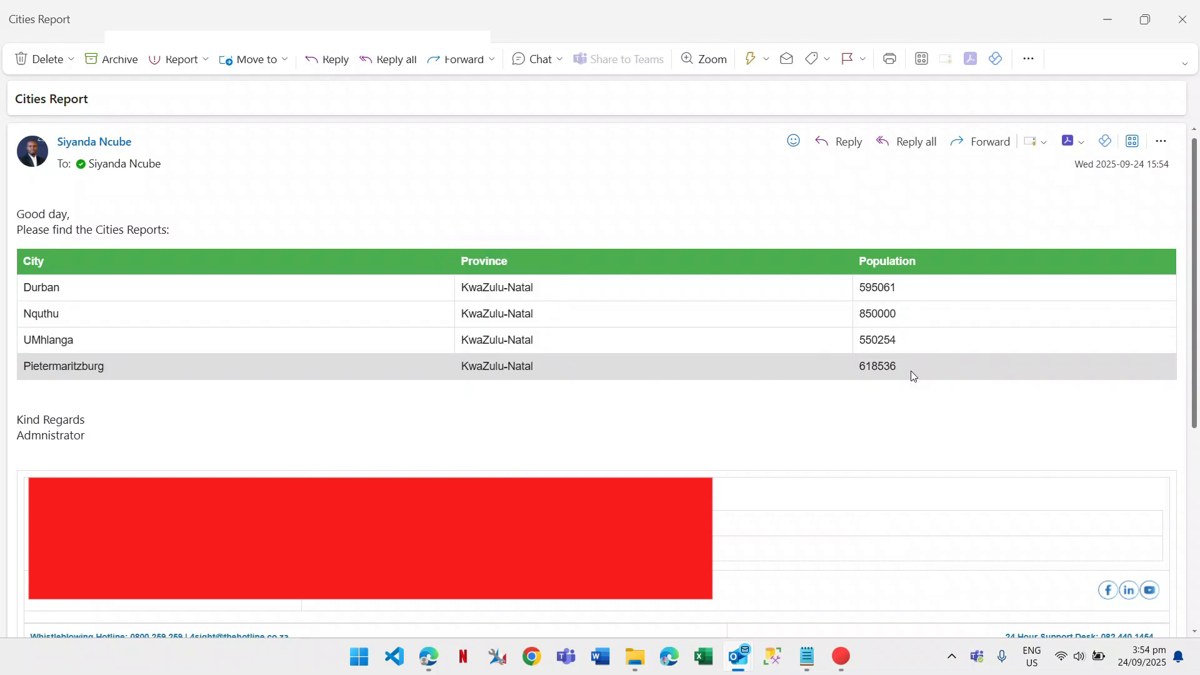
{"action": "left_click_drag", "start_coordinate": [902, 366], "coordinate": [894, 289]}
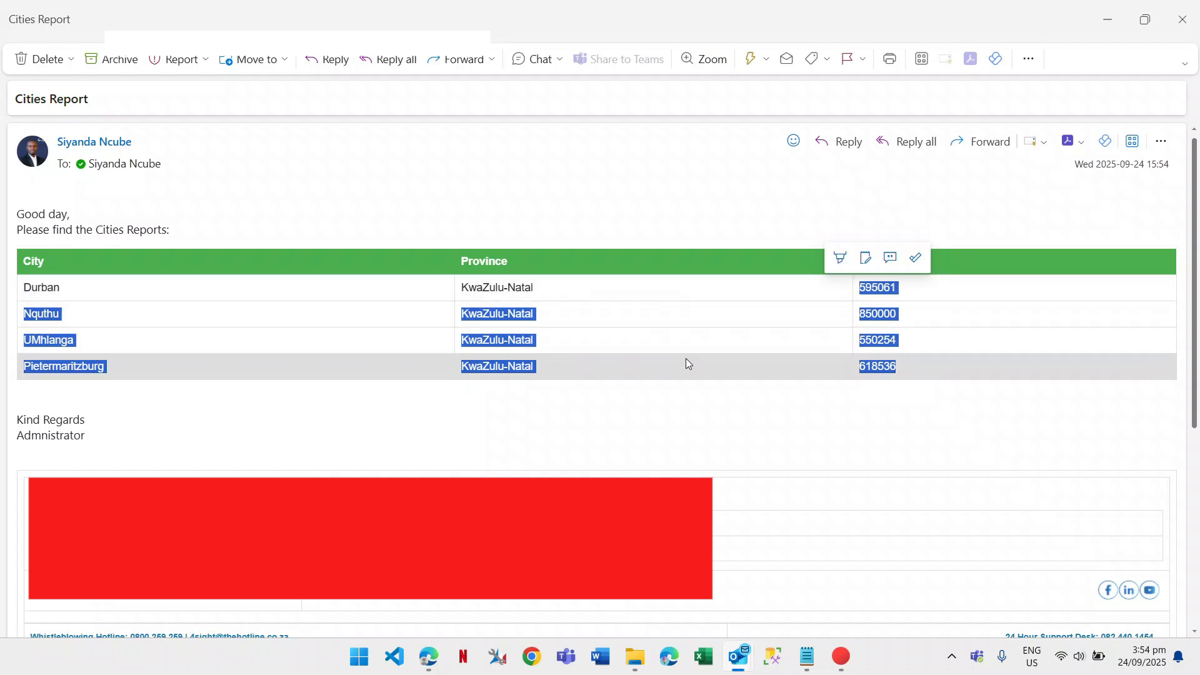
{"action": "left_click", "coordinate": [741, 417]}
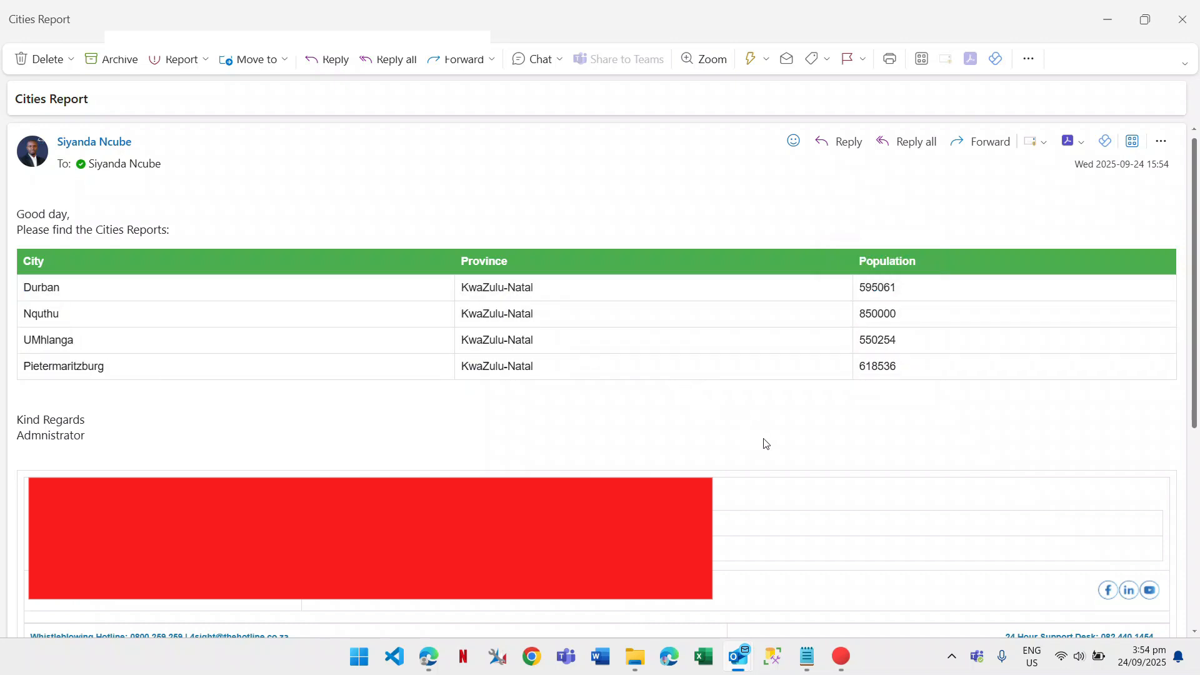